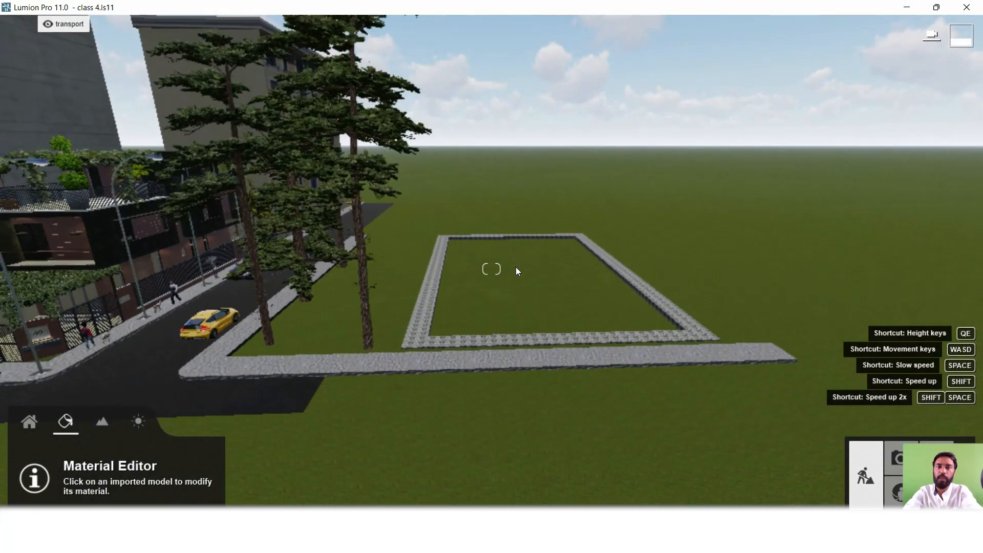
- Switch to editing the landscape height around the rectangular tiled pool border
scroll(517, 266, "up", 3)
scroll(551, 308, "up", 2)
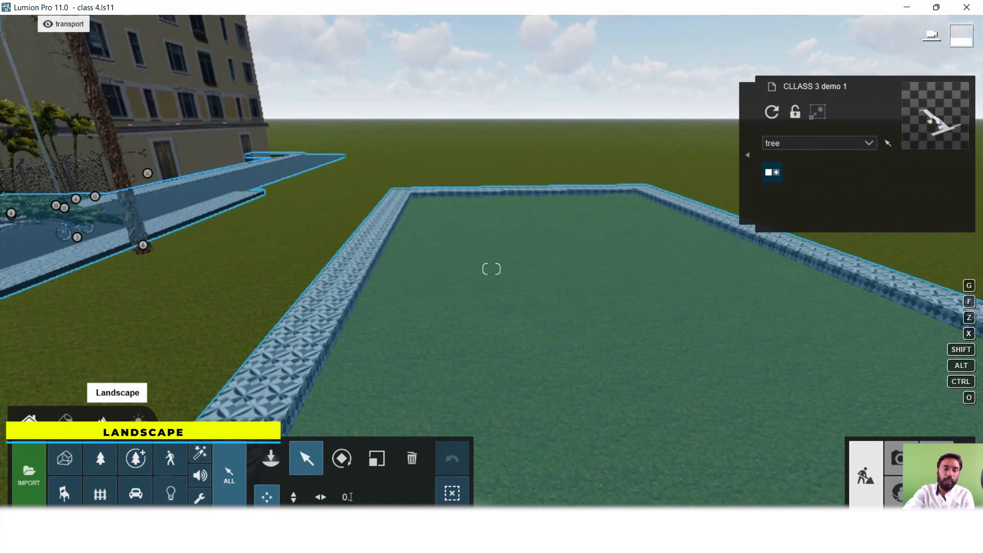
left_click(102, 419)
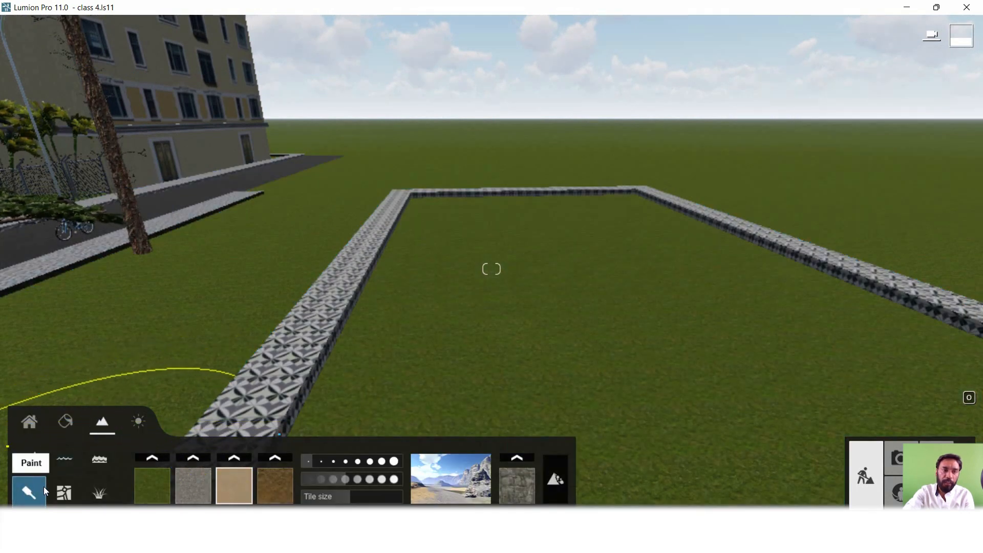
left_click(29, 456)
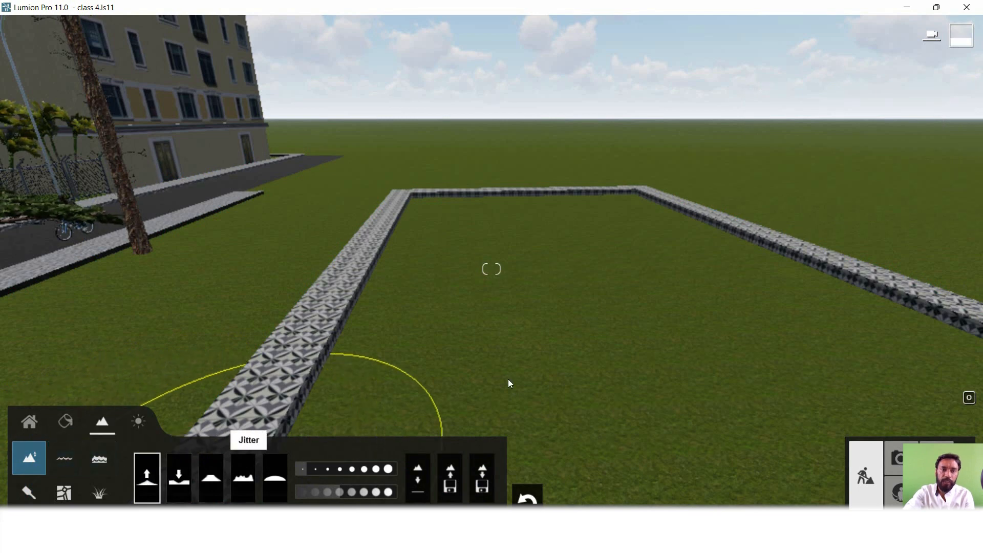
- Try raising the terrain inside the tiled pool border, and undo the raised hill
mouse_move(593, 314)
left_mouse_down()
mouse_move(432, 373)
mouse_move(572, 334)
mouse_move(626, 300)
mouse_move(470, 438)
left_mouse_up()
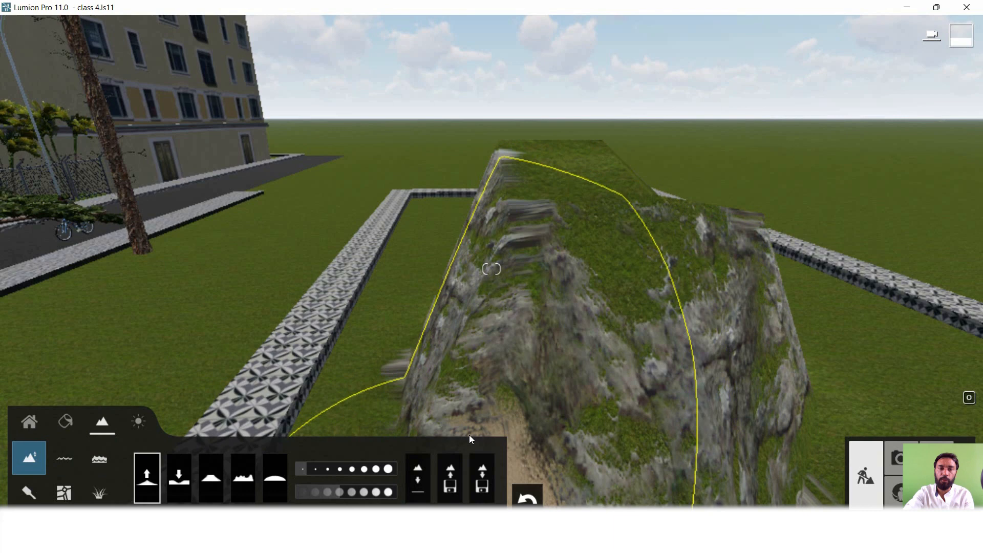
left_click(526, 500)
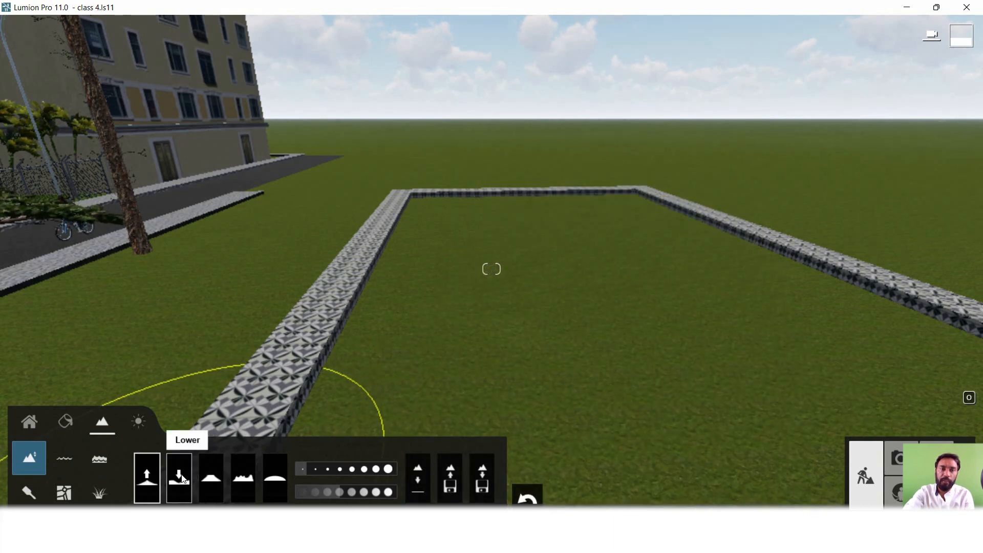
- Lower the terrain inside the pool border, from the middle along the road-side edge to the near corner
mouse_move(489, 357)
left_mouse_down()
mouse_move(549, 347)
mouse_move(516, 332)
left_mouse_up()
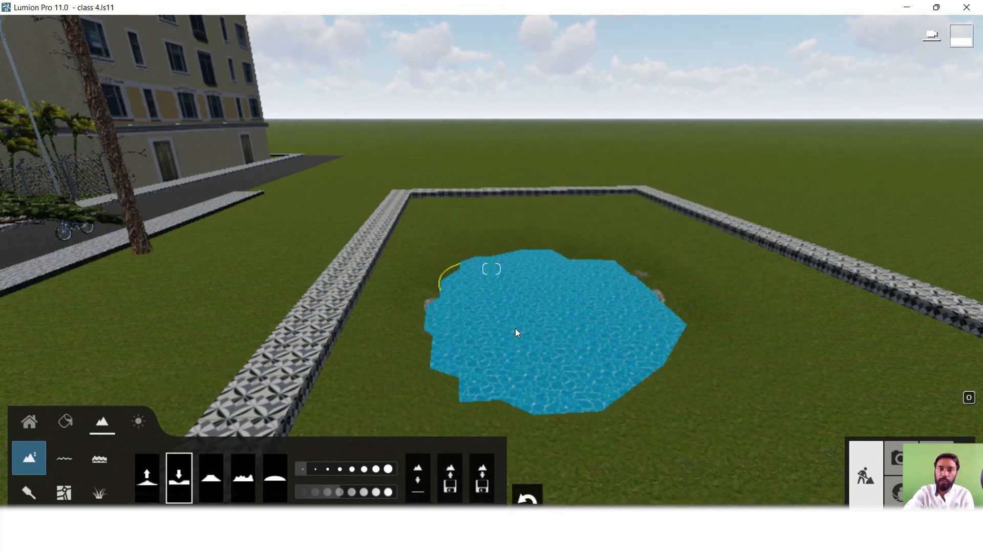
left_click_drag(429, 382, 462, 386)
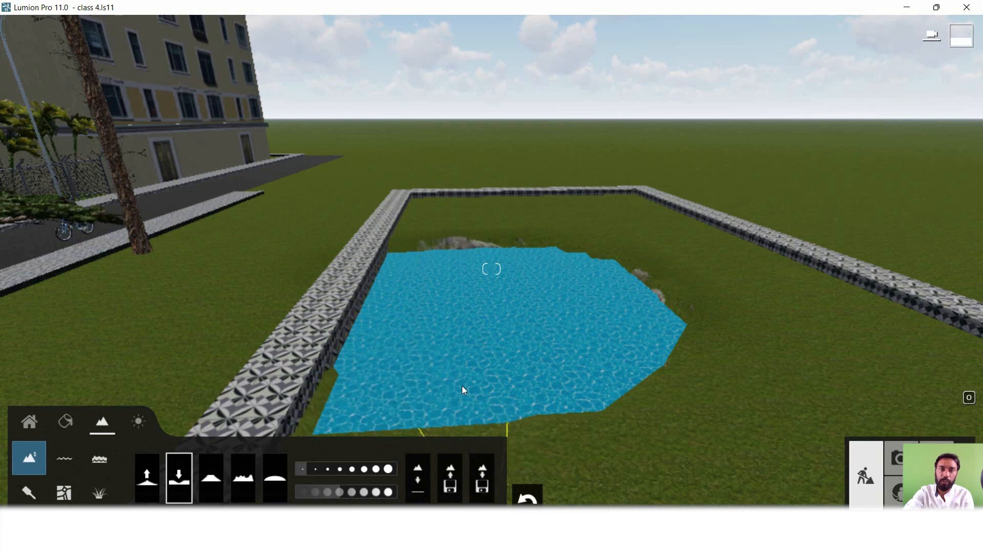
scroll(585, 298, "down", 3)
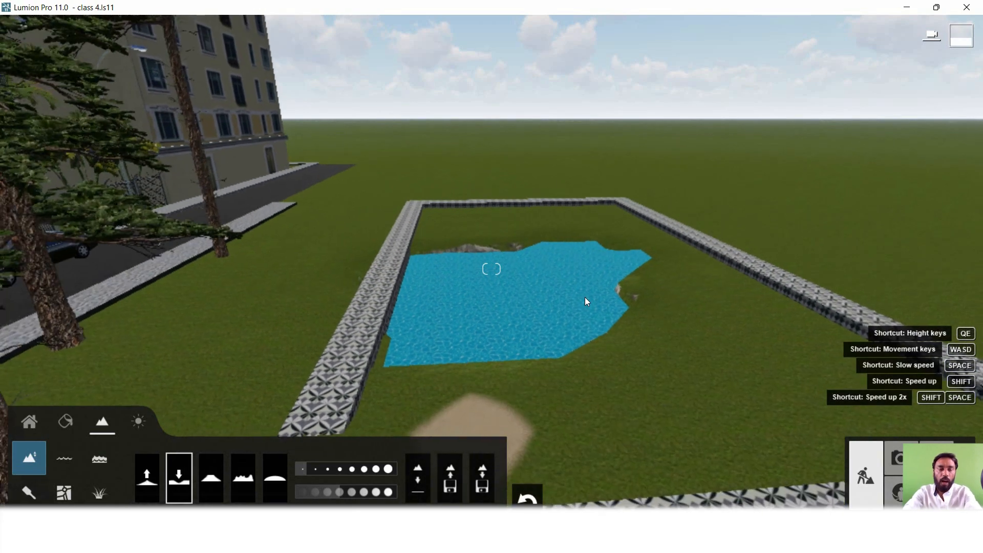
scroll(589, 286, "down", 1)
right_click_drag(594, 263, 581, 376)
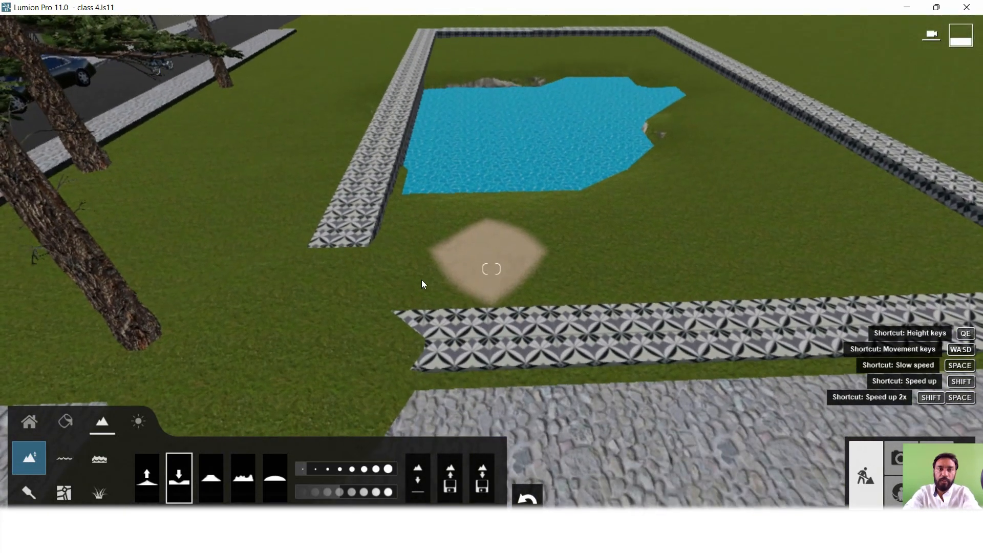
left_click_drag(349, 275, 358, 293)
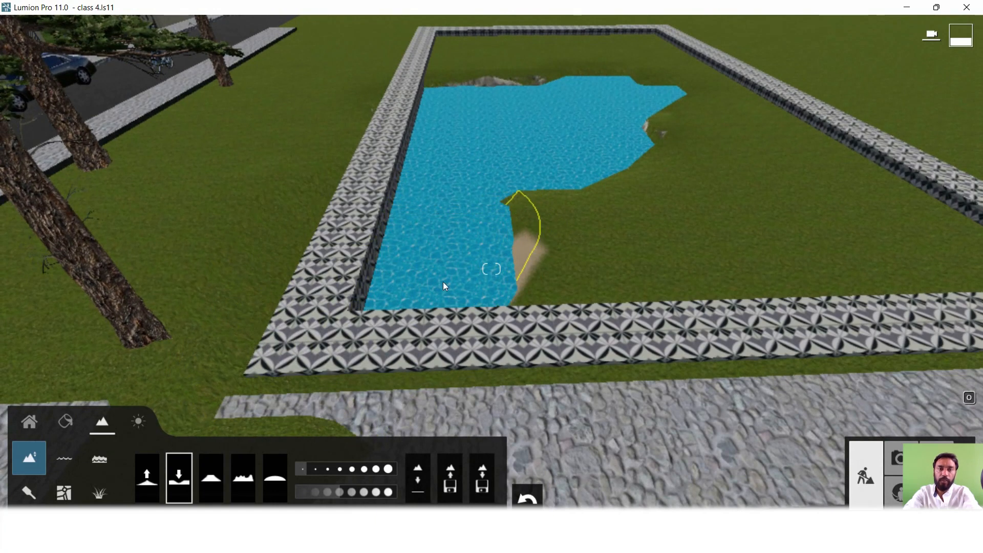
- Reduce the brush size and speed, and lower the remaining terrain inside the border across the whole pool
mouse_move(321, 462)
left_mouse_down()
mouse_move(296, 472)
mouse_move(300, 492)
mouse_move(316, 495)
left_mouse_up()
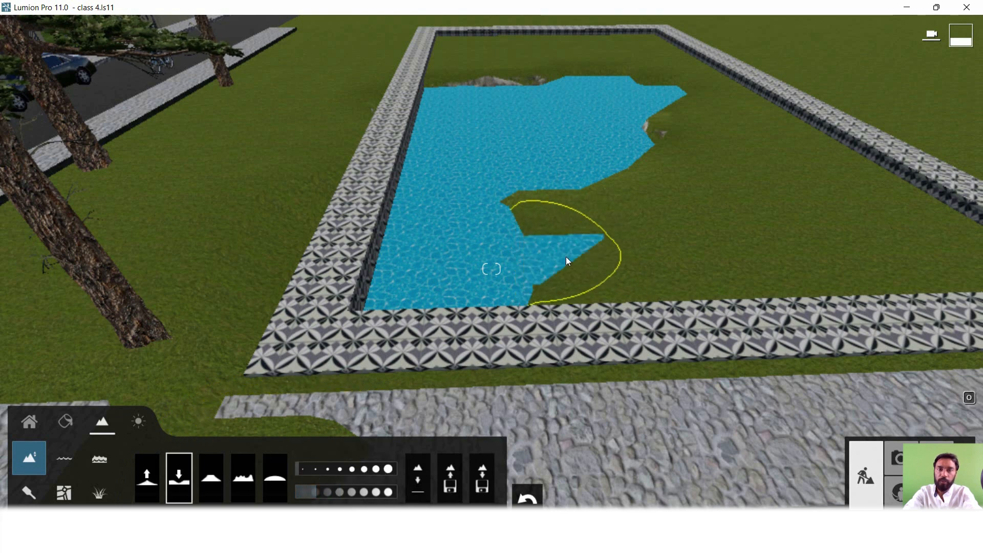
left_click_drag(566, 260, 542, 288)
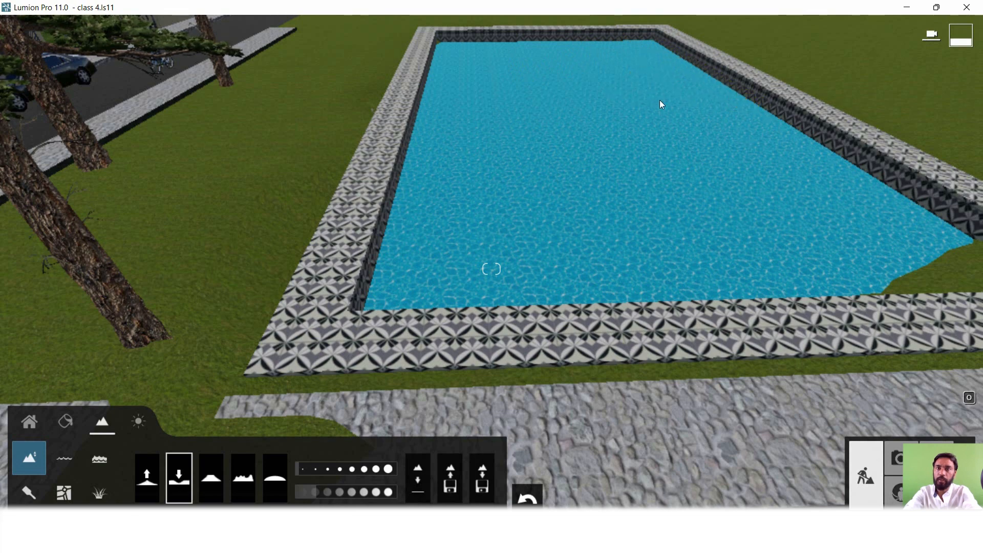
right_click_drag(560, 262, 567, 266)
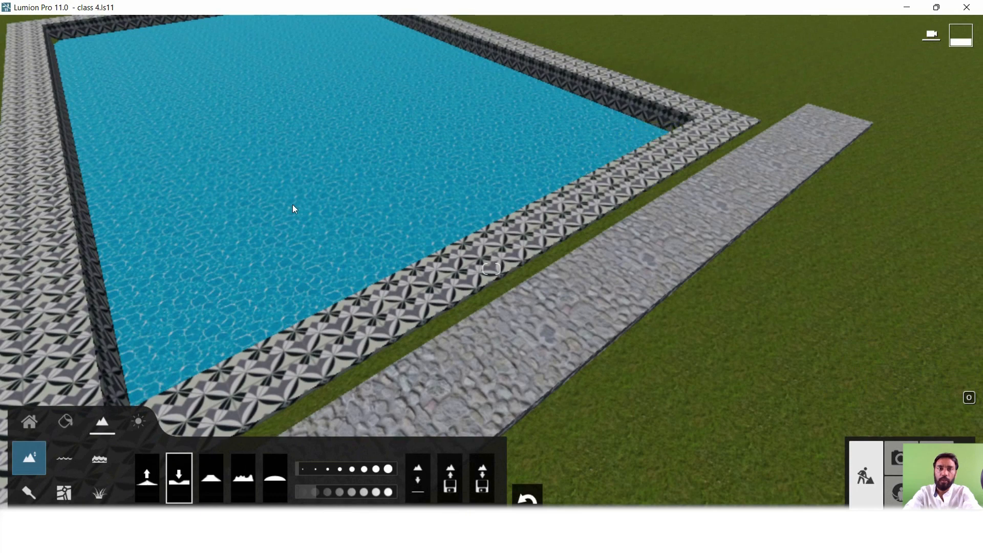
- Examine the pool surface and its tiled edges from several angles for leftover terrain
scroll(307, 230, "down", 4)
scroll(314, 283, "up", 4)
scroll(411, 276, "down", 4)
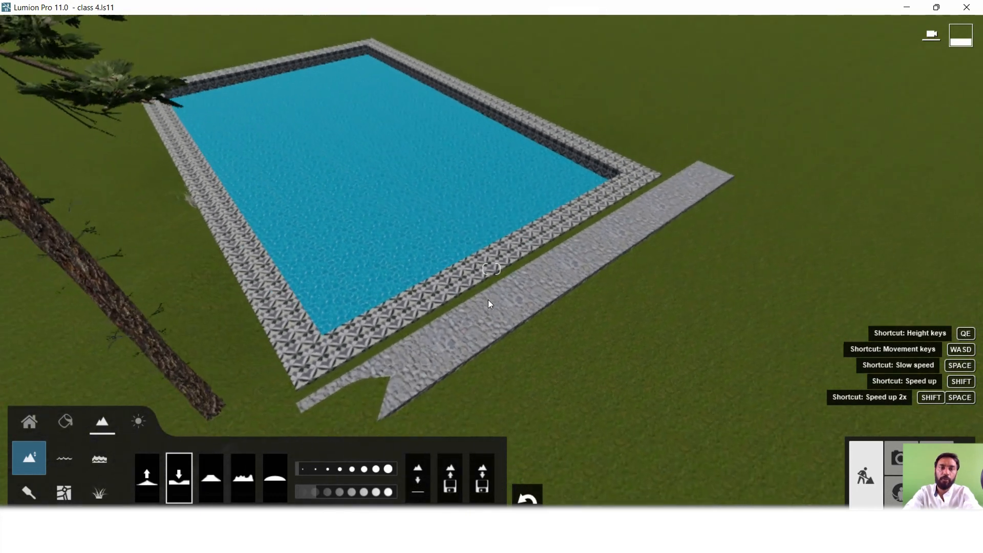
right_click_drag(487, 300, 530, 389)
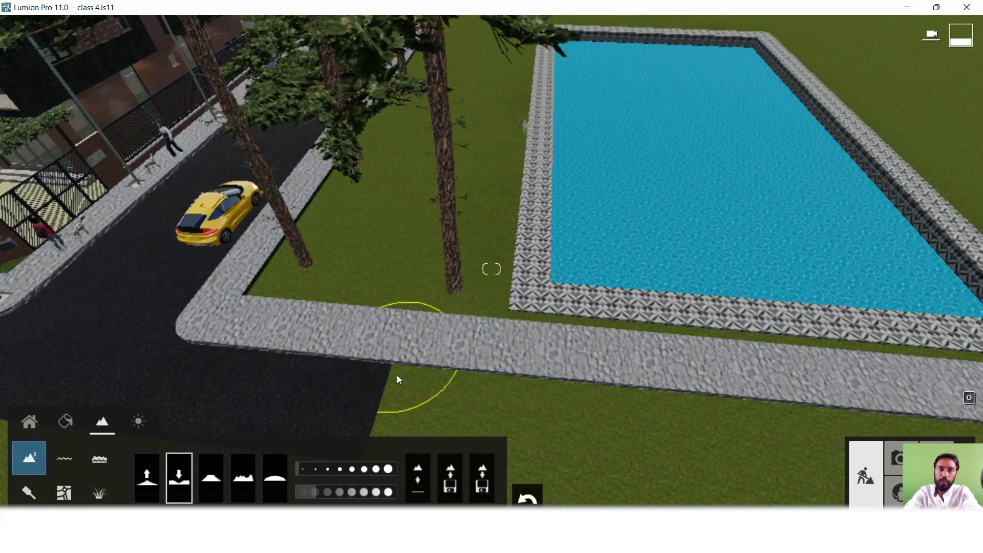
scroll(616, 271, "down", 4)
scroll(617, 272, "up", 4)
right_click_drag(576, 298, 628, 311)
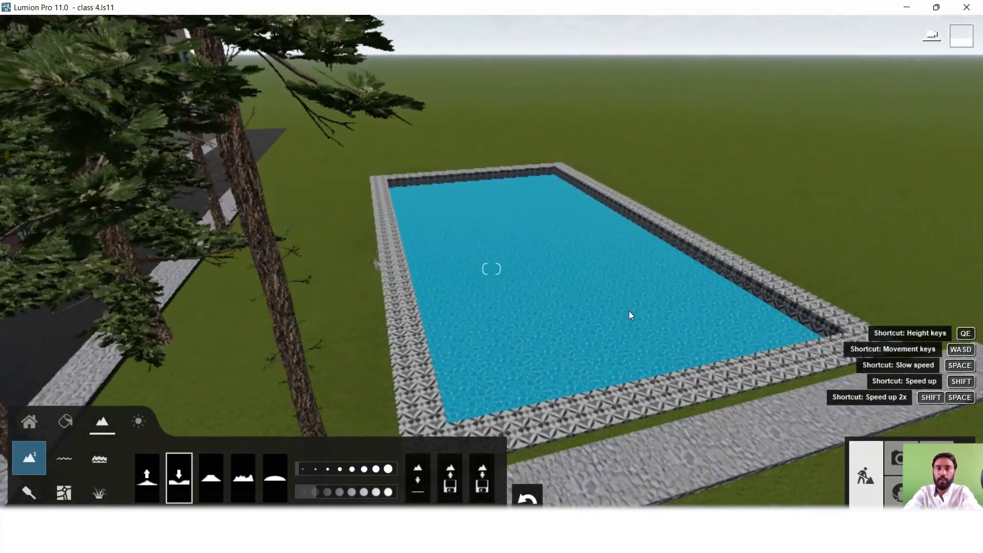
scroll(621, 305, "up", 4)
middle_click_drag(621, 306, 561, 229)
scroll(536, 275, "up", 3)
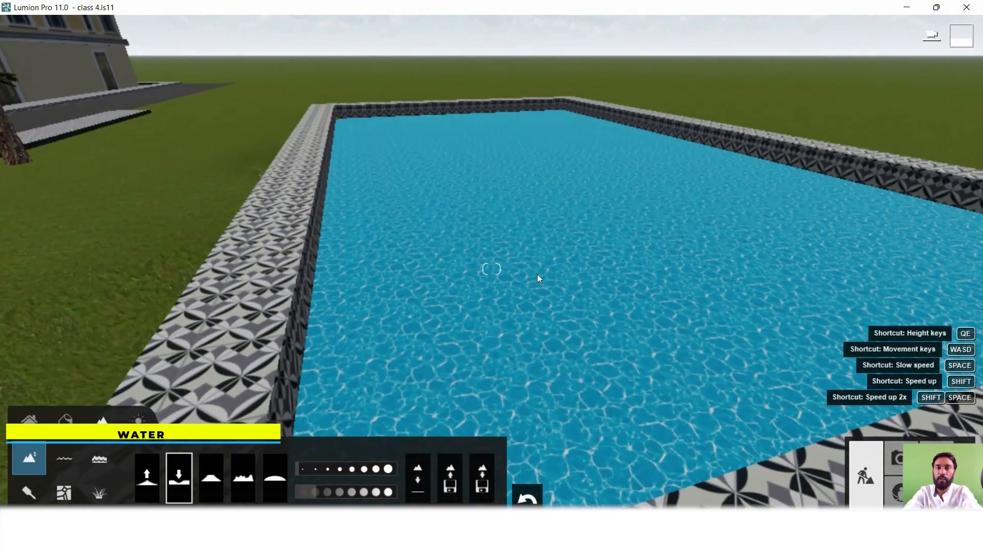
middle_click_drag(536, 274, 487, 309)
right_click_drag(488, 309, 489, 200)
middle_click_drag(489, 200, 506, 237)
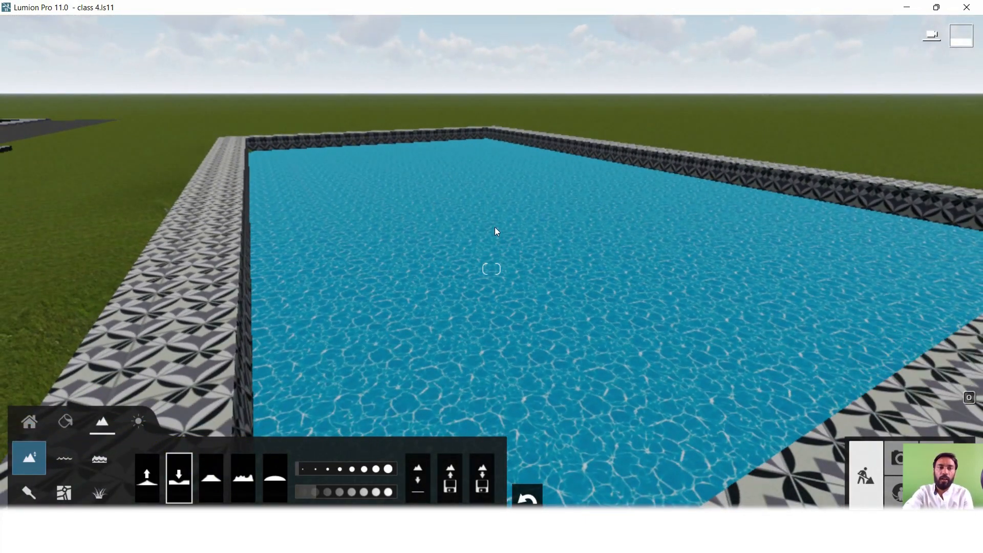
- Apply the Water material to the pool's surface and save the material change
left_click(82, 422)
left_click(421, 297)
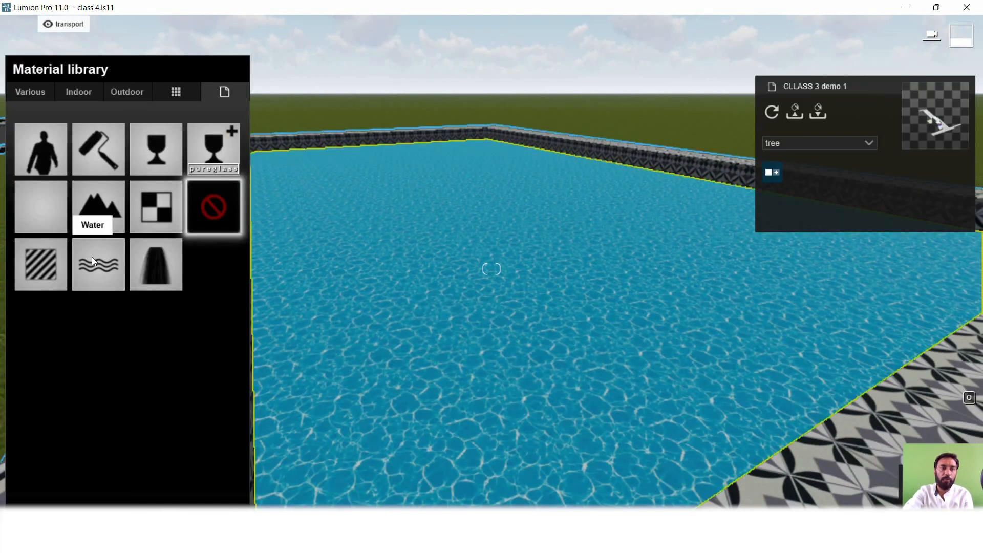
left_click(109, 269)
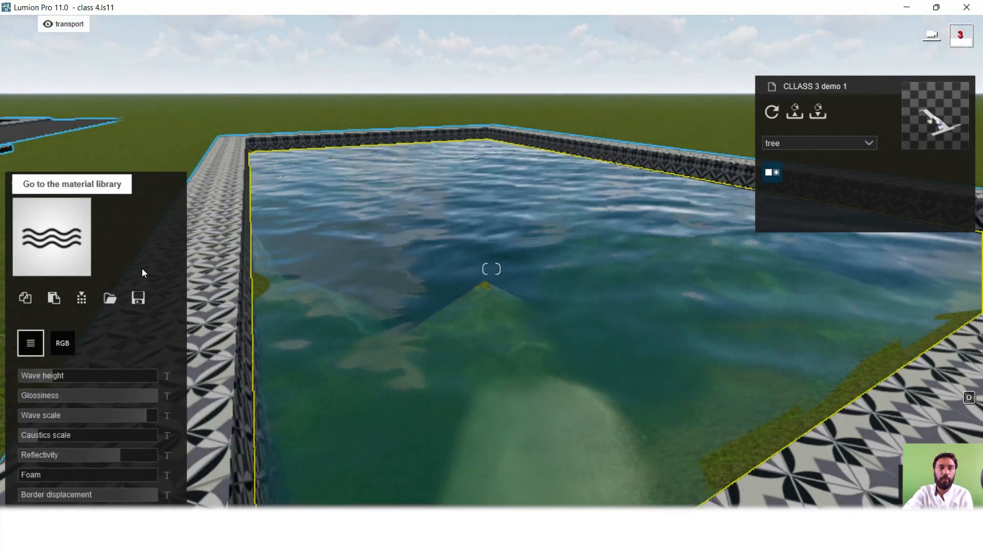
key("w")
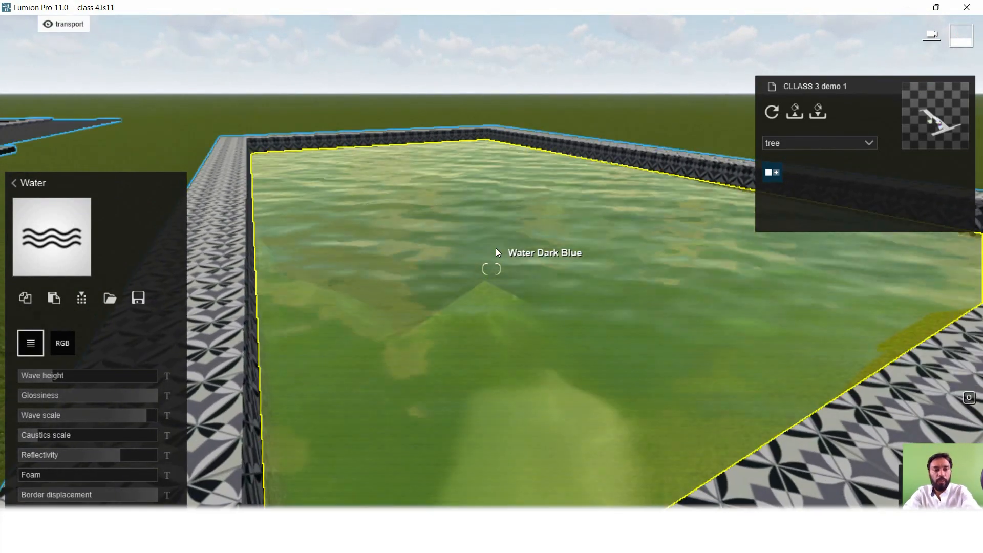
key("q")
right_click_drag(522, 264, 521, 358)
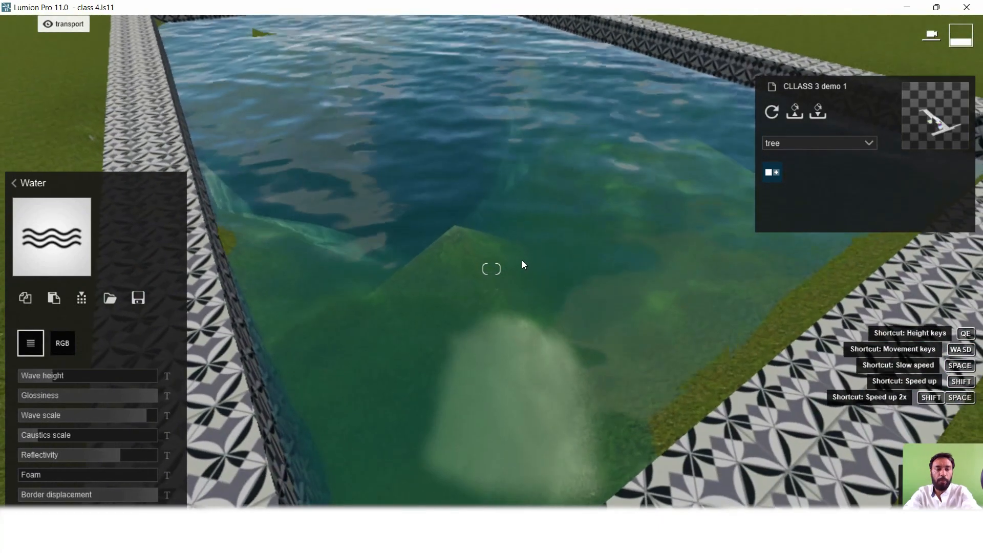
key("w")
key("s")
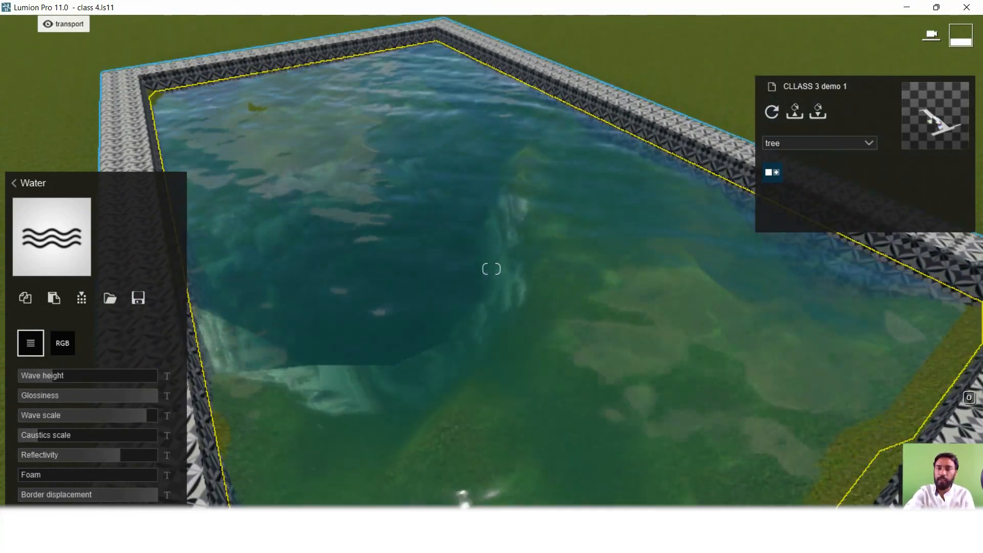
left_click(947, 484)
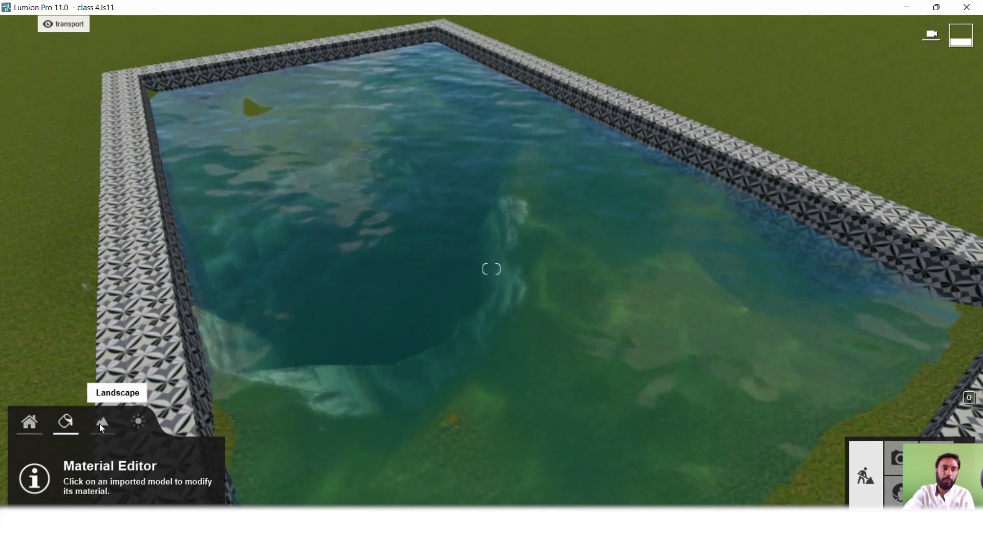
- Lower the grassy terrain still rising beneath the pool water, working towards the near corner
left_click(101, 423)
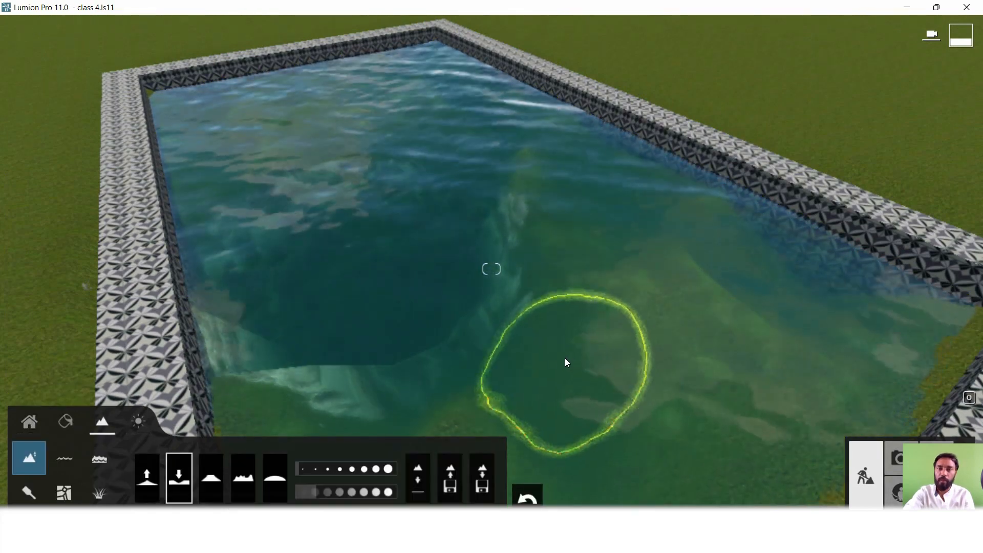
scroll(557, 319, "up", 3)
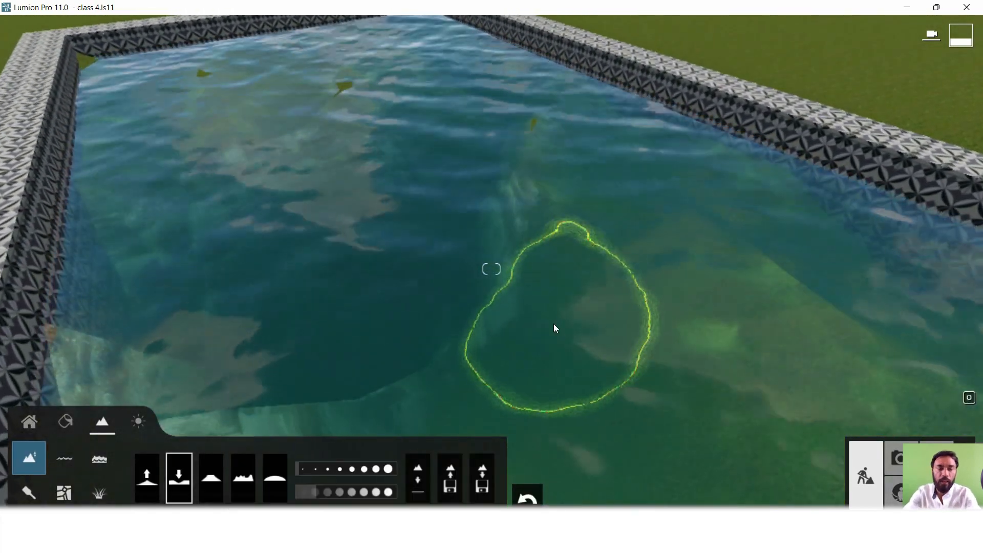
scroll(554, 324, "up", 5)
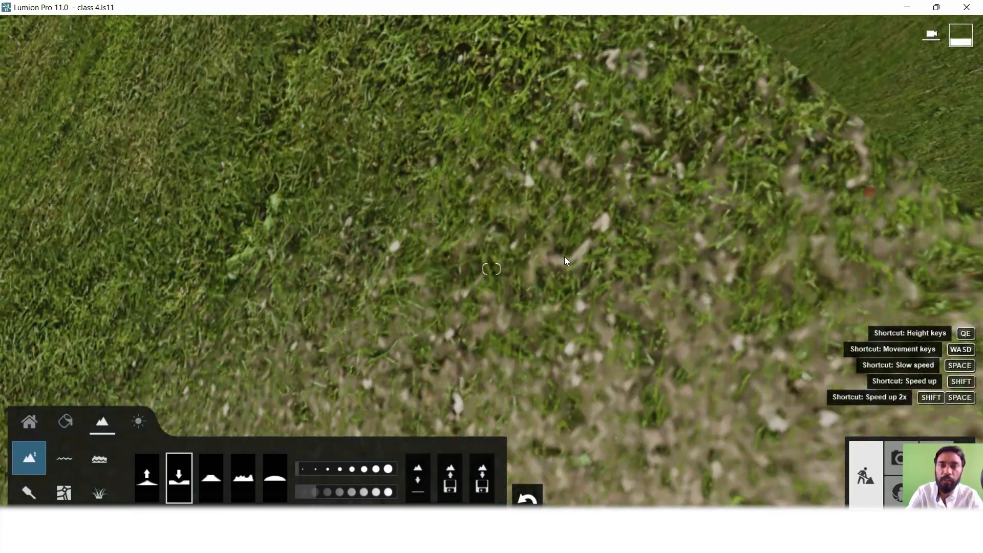
scroll(565, 258, "down", 6)
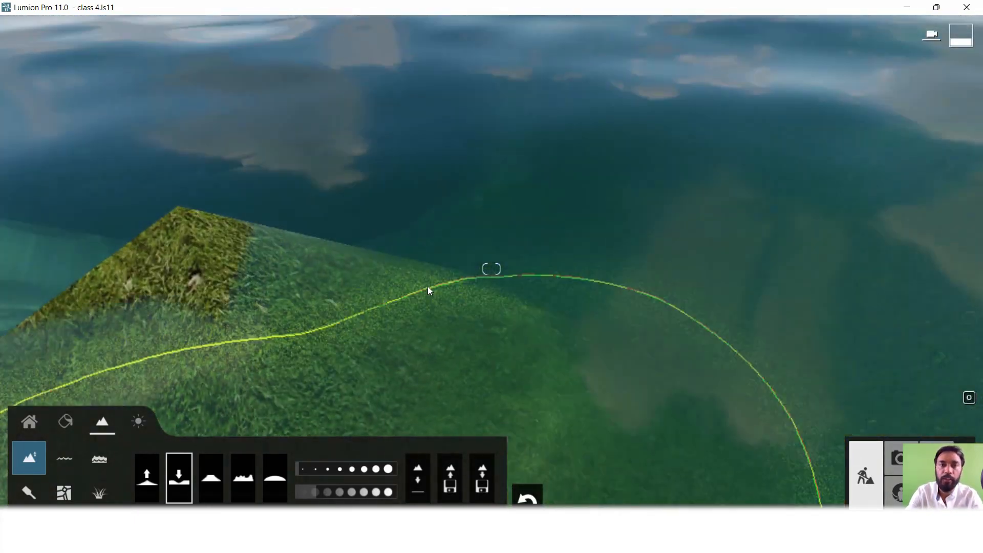
mouse_move(428, 287)
left_mouse_down()
mouse_move(284, 259)
mouse_move(388, 353)
mouse_move(437, 293)
left_mouse_up()
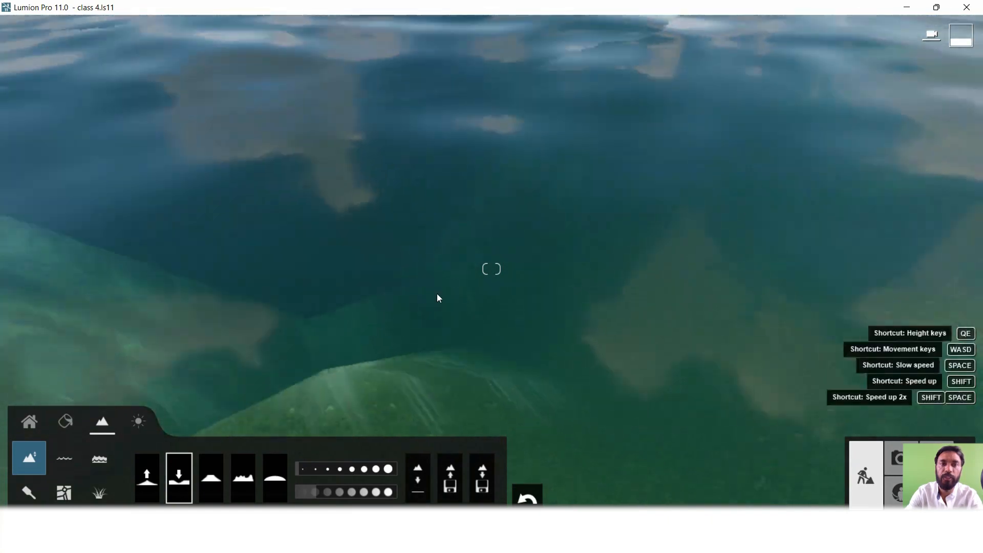
right_click_drag(437, 293, 438, 205)
mouse_move(438, 204)
left_mouse_down()
mouse_move(428, 243)
mouse_move(400, 256)
mouse_move(495, 292)
mouse_move(419, 347)
mouse_move(619, 309)
mouse_move(404, 336)
mouse_move(426, 287)
mouse_move(399, 367)
mouse_move(439, 352)
mouse_move(356, 335)
mouse_move(582, 353)
mouse_move(362, 305)
mouse_move(590, 350)
mouse_move(440, 358)
mouse_move(461, 386)
mouse_move(371, 373)
mouse_move(468, 356)
mouse_move(504, 318)
left_mouse_up()
scroll(538, 264, "down", 10)
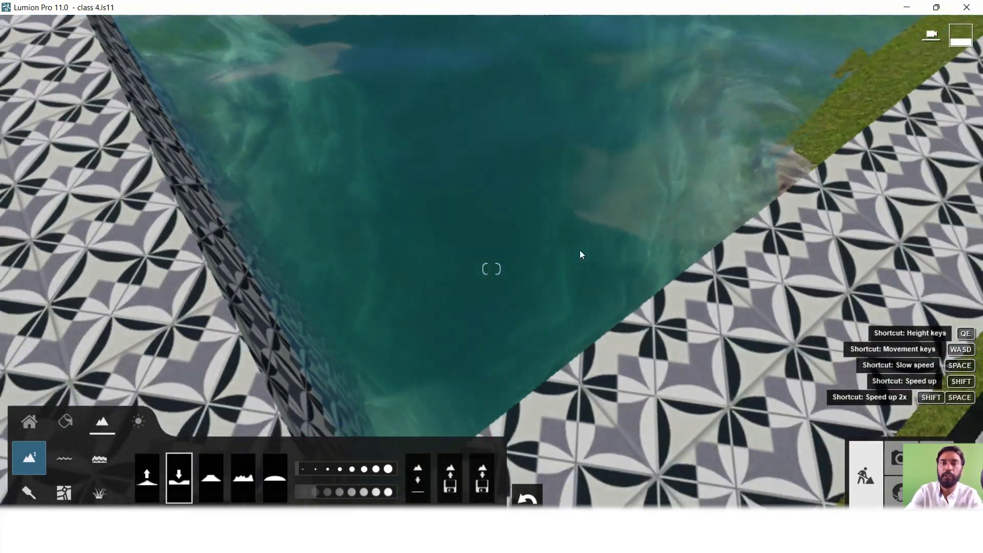
scroll(571, 220, "down", 5)
scroll(563, 196, "up", 5)
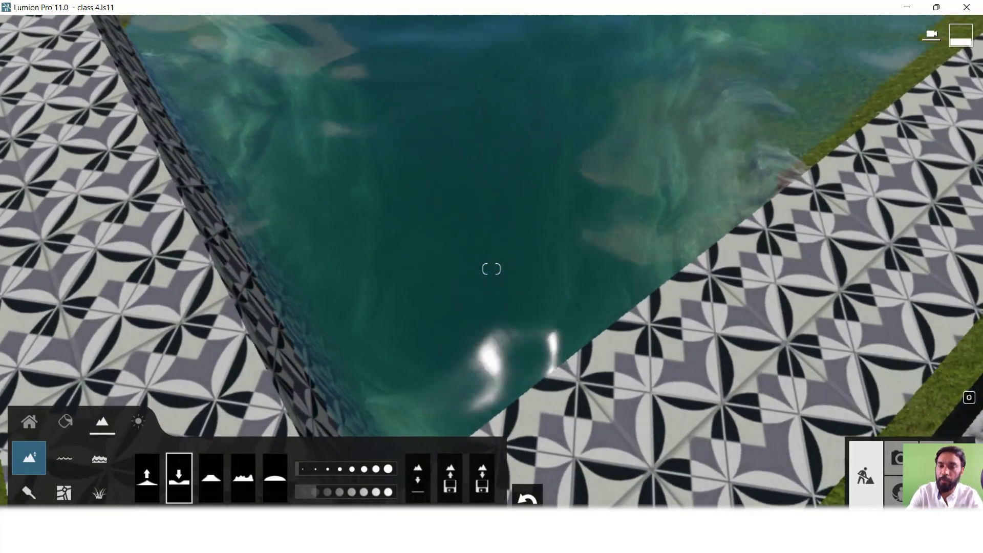
- Switch to the SketchUp model, select the pool group, and examine its tiled walls below ground level
mouse_move(647, 540)
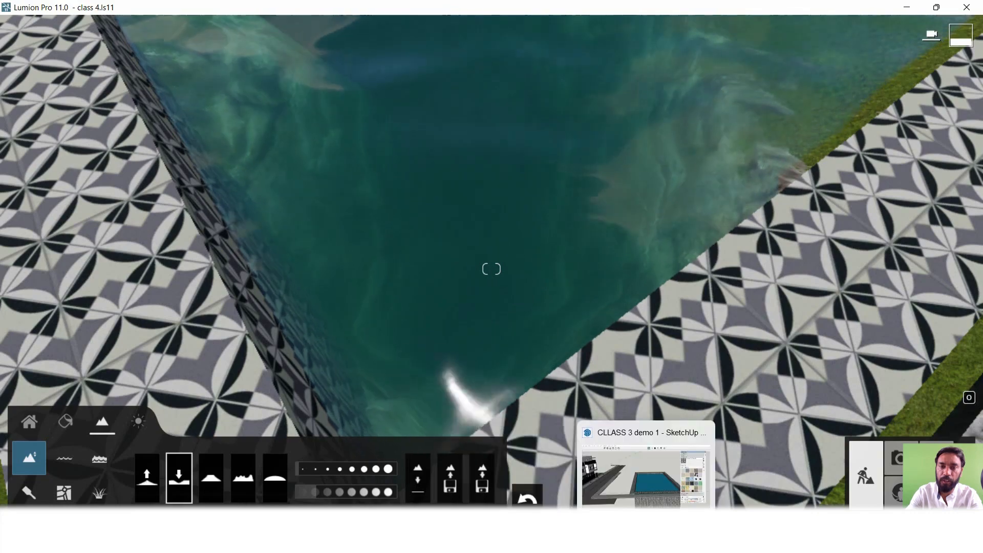
left_click(646, 476)
scroll(537, 287, "up", 5)
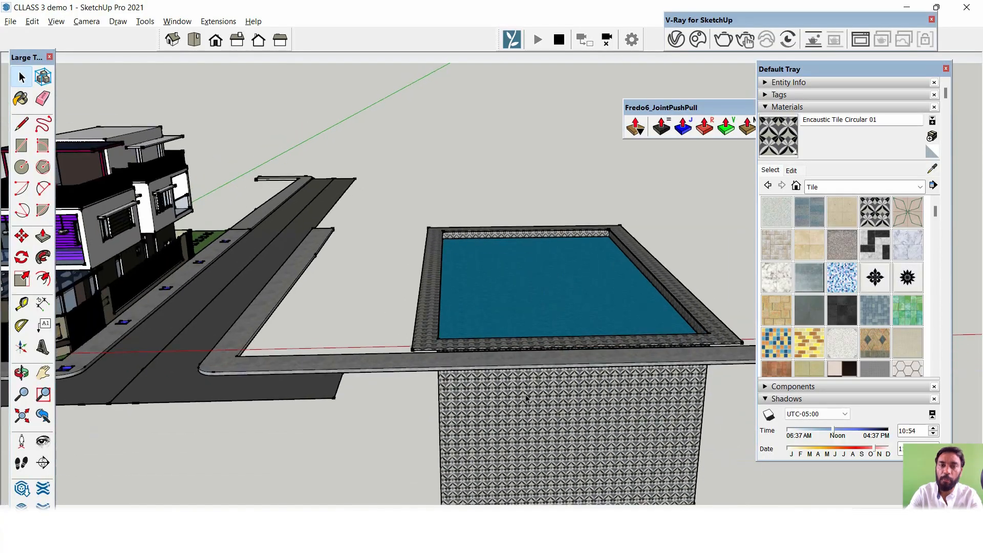
right_click(502, 424)
left_click(544, 432)
scroll(647, 453, "down", 4)
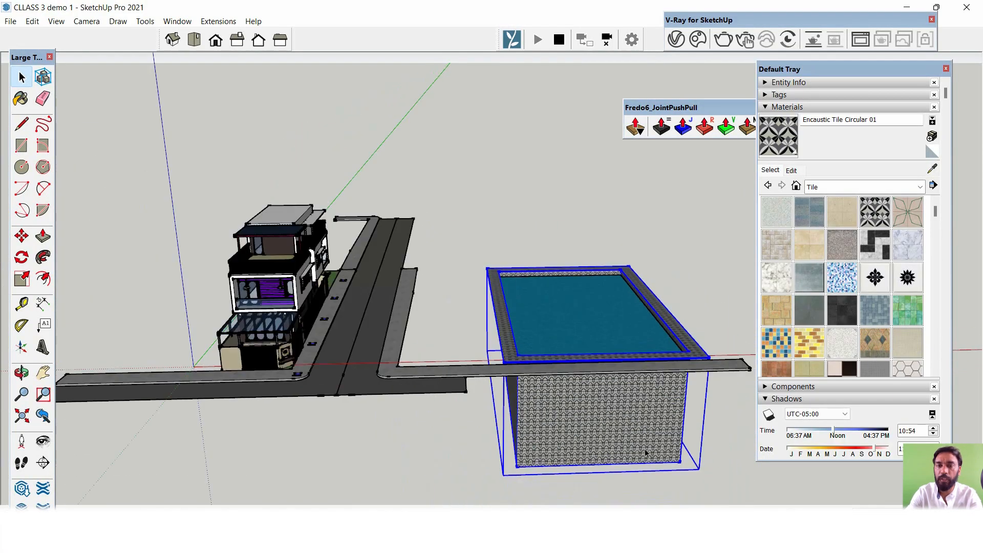
scroll(640, 451, "up", 1)
mouse_move(461, 449)
middle_mouse_down()
mouse_move(543, 484)
mouse_move(625, 426)
middle_mouse_up()
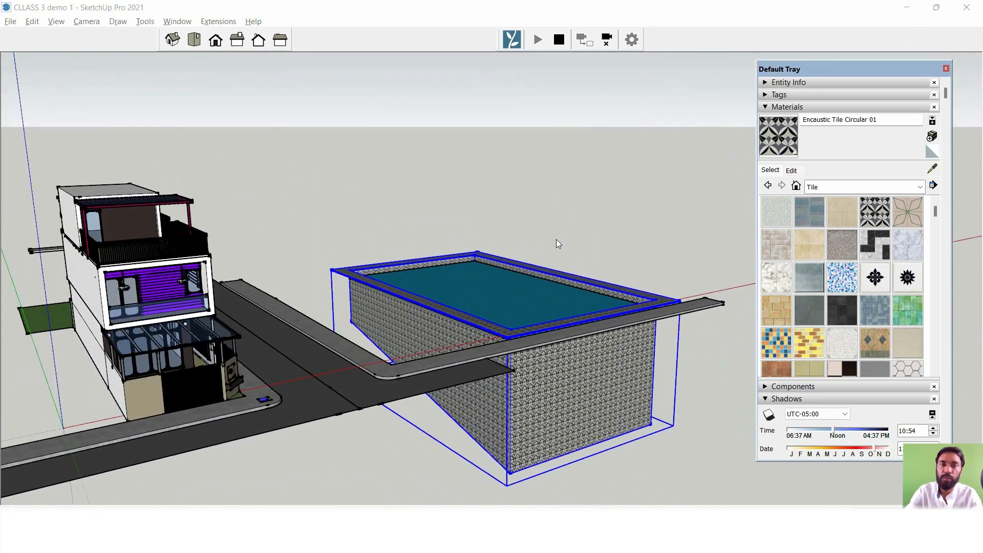
- Switch to Lumion and lower the rocky terrain beneath the middle of the pool's water
key("alt+Tab")
key("w")
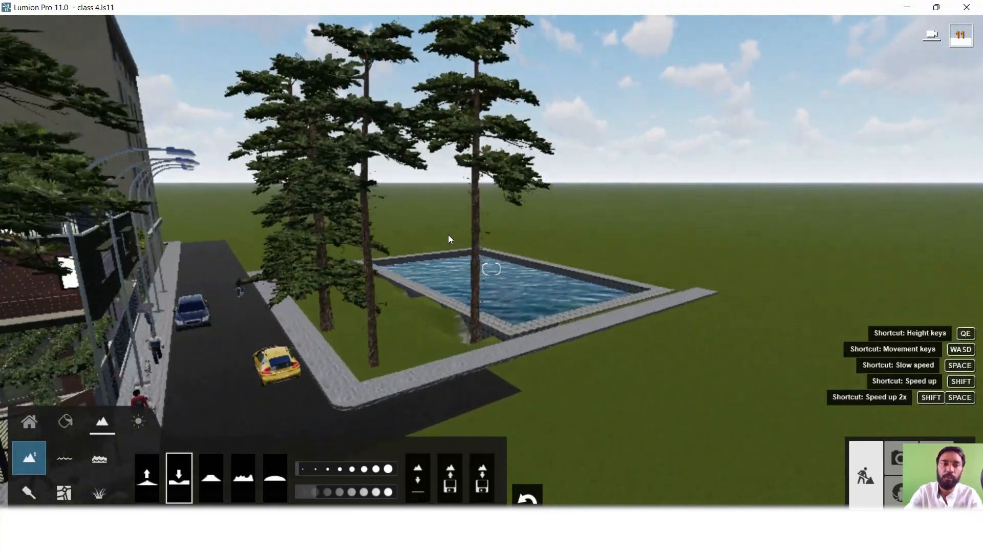
key("w")
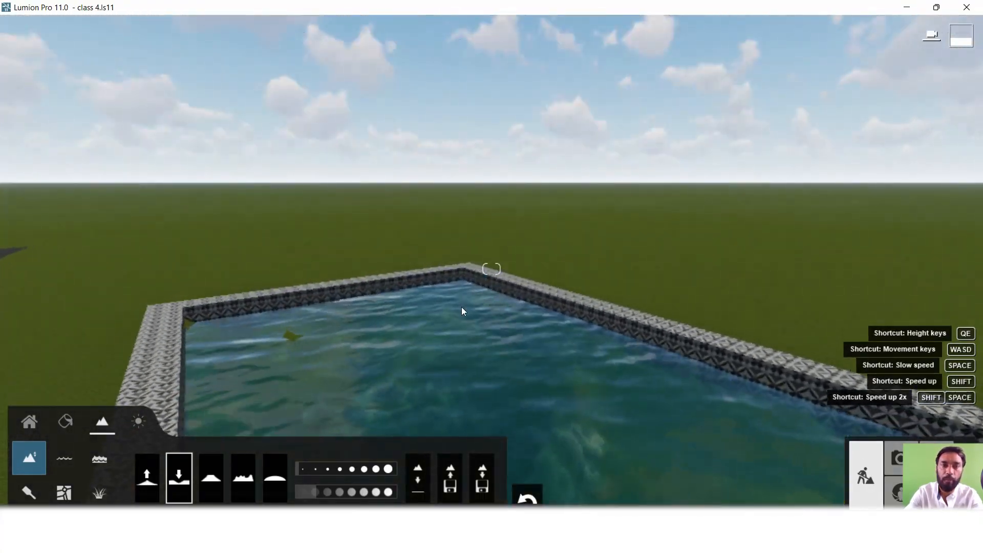
right_click_drag(462, 306, 457, 292)
key("q")
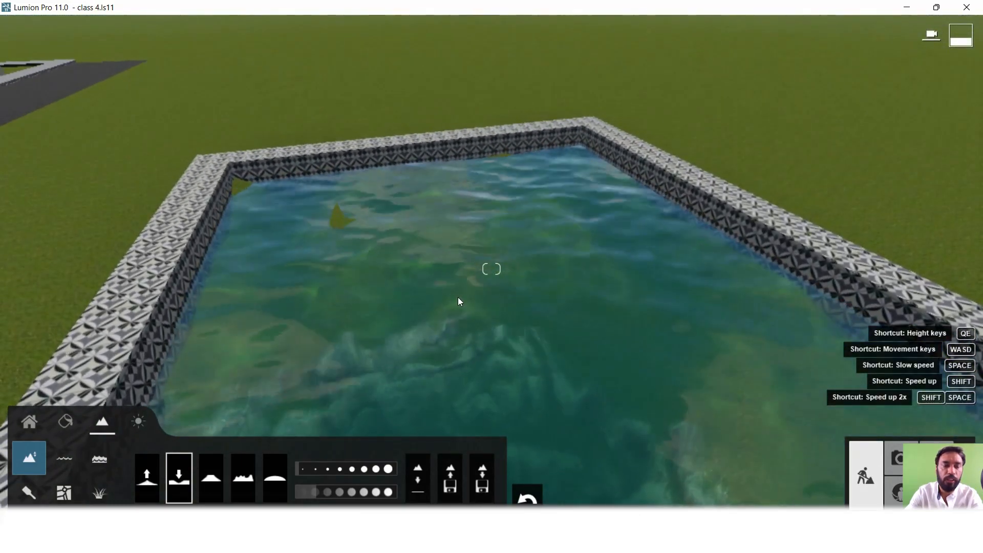
key("e")
key("e")
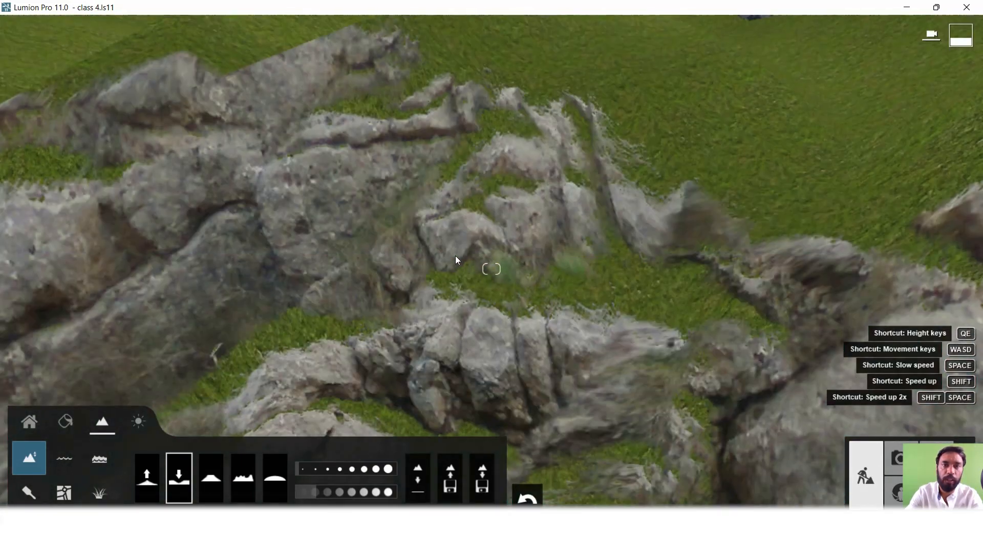
key("e")
mouse_move(414, 283)
left_mouse_down()
mouse_move(545, 340)
mouse_move(359, 258)
mouse_move(589, 353)
mouse_move(440, 312)
mouse_move(374, 266)
left_mouse_up()
key("e")
left_click_drag(395, 170, 446, 121)
- Lower the rocks around the exposed tile patch to uncover more of the pool floor
key("q")
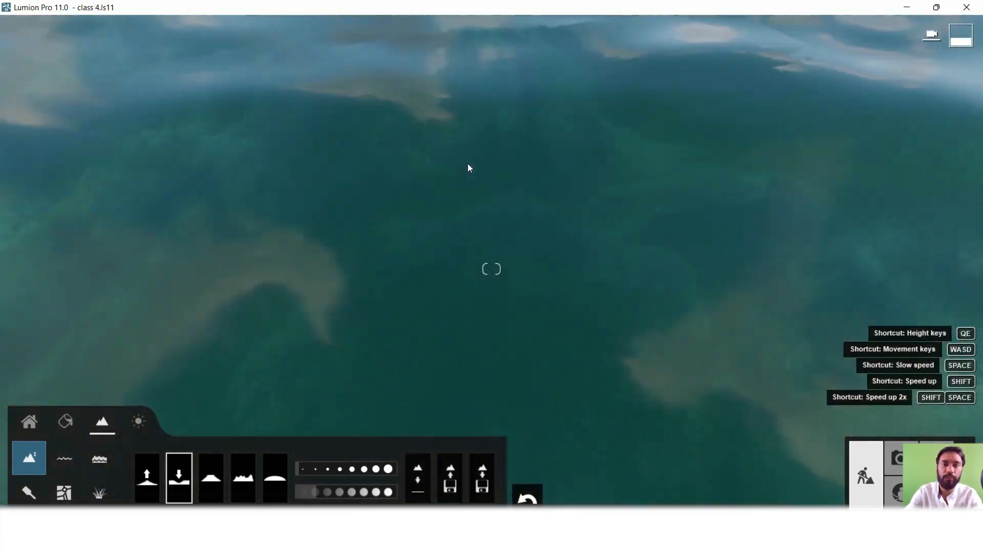
key("e")
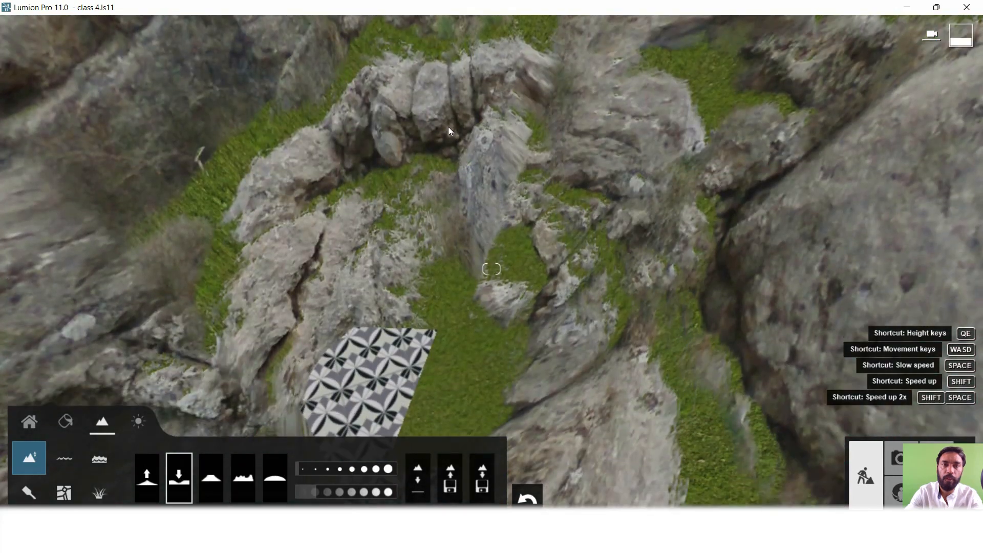
mouse_move(433, 151)
left_mouse_down()
mouse_move(235, 322)
mouse_move(464, 220)
mouse_move(653, 296)
mouse_move(551, 210)
mouse_move(215, 202)
mouse_move(113, 188)
mouse_move(328, 114)
left_mouse_up()
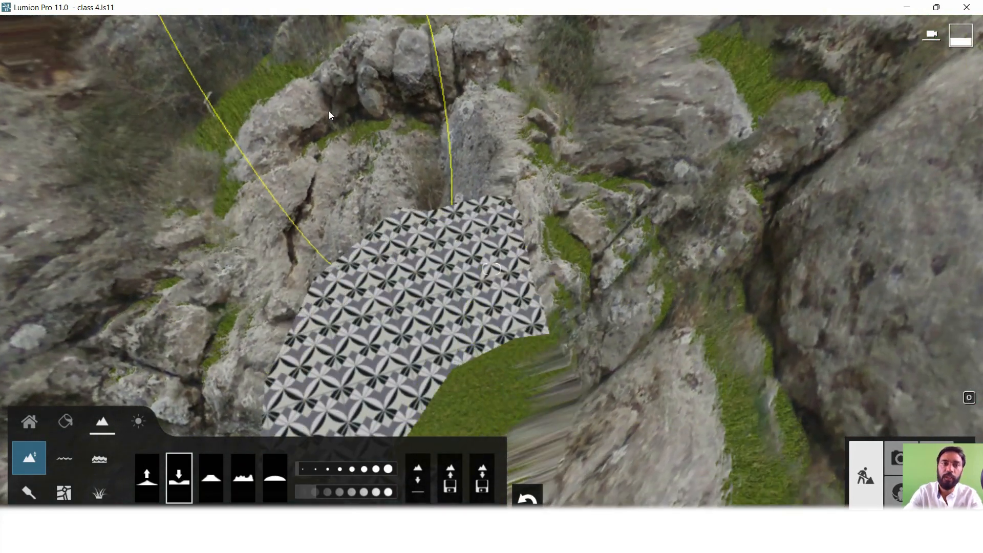
key("s")
key("s")
right_click_drag(376, 141, 380, 146)
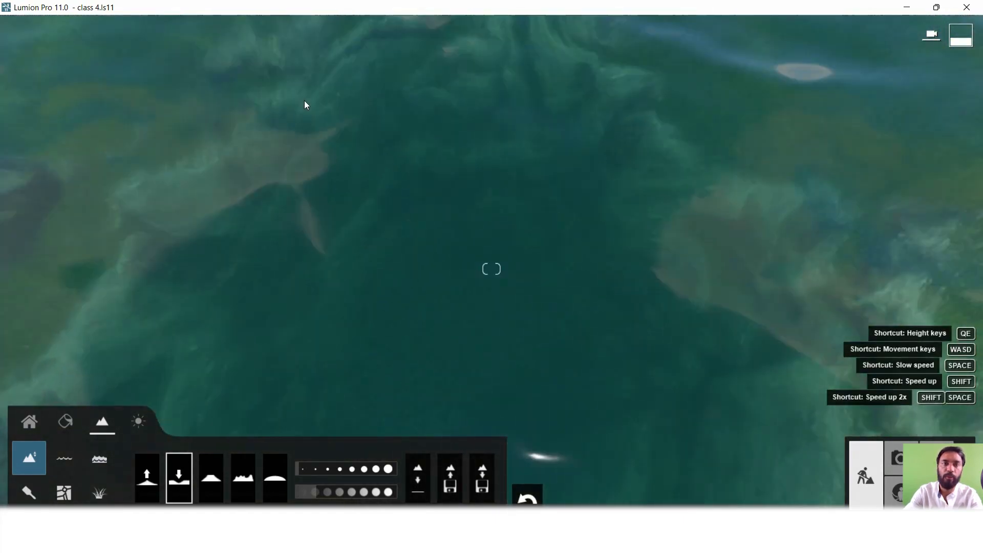
key("w")
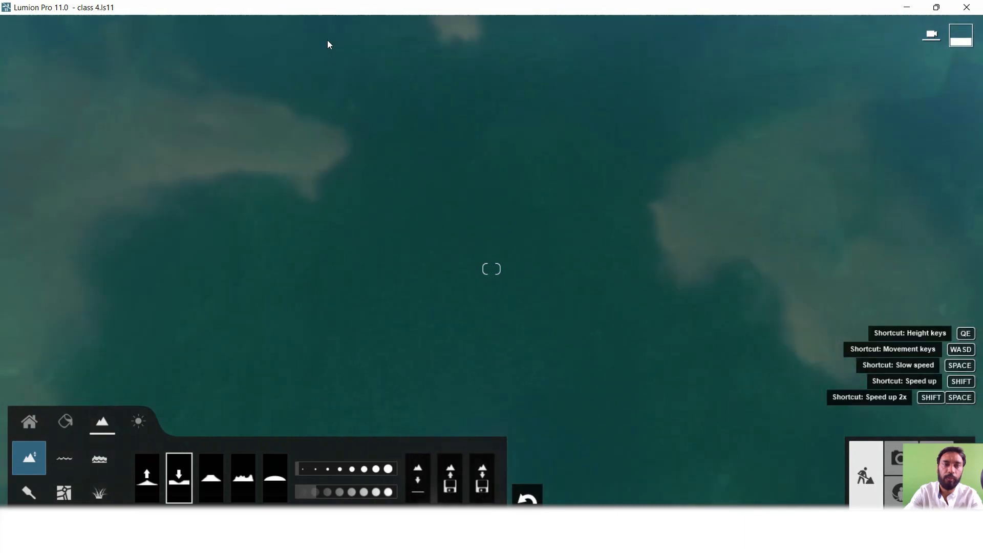
- Lower the terrain around the edges of the uncovered floor area, widening it towards the pool walls
mouse_move(264, 21)
left_mouse_down()
mouse_move(217, 297)
mouse_move(28, 191)
mouse_move(257, 310)
mouse_move(289, 356)
left_mouse_up()
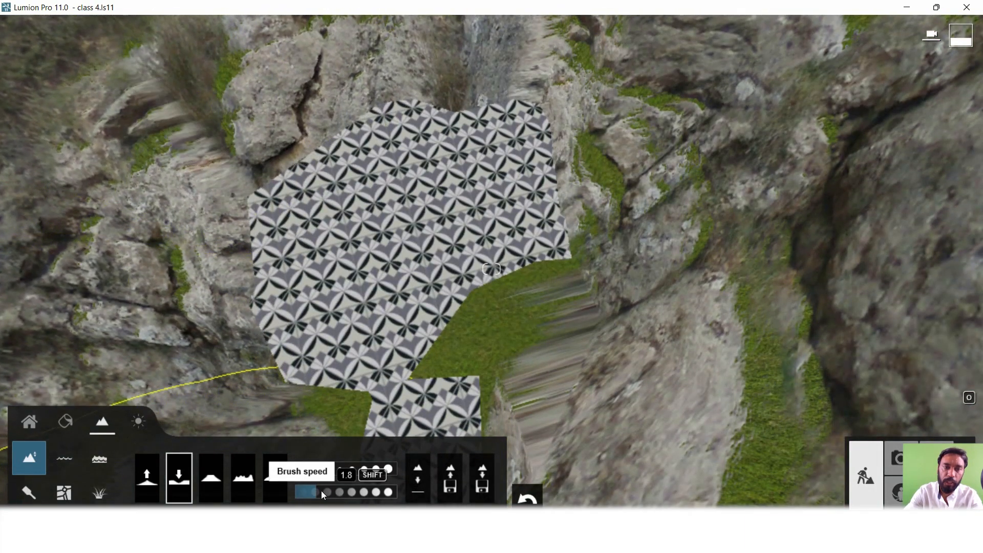
mouse_move(317, 352)
left_mouse_down()
mouse_move(319, 279)
mouse_move(456, 207)
mouse_move(720, 259)
mouse_move(800, 341)
mouse_move(816, 134)
mouse_move(927, 229)
mouse_move(576, 263)
left_mouse_up()
right_click_drag(576, 262, 414, 297)
mouse_move(413, 297)
left_mouse_down()
mouse_move(251, 221)
mouse_move(373, 191)
mouse_move(307, 225)
left_mouse_up()
- Set the terrain brush size to 2.0 and lower the rocks covering the floor beside the far tiled corner
left_click_drag(323, 468, 309, 468)
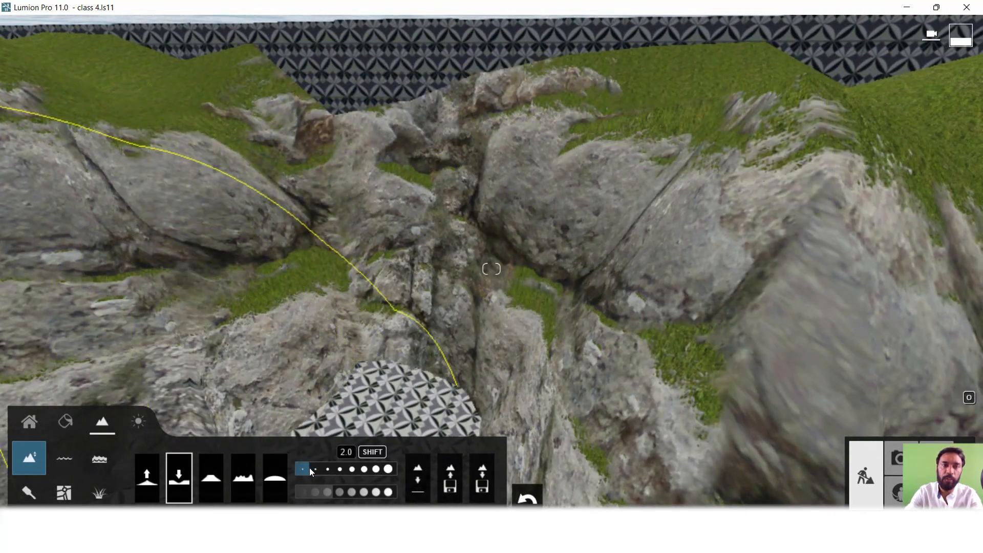
mouse_move(544, 343)
left_mouse_down()
mouse_move(530, 329)
mouse_move(366, 311)
mouse_move(613, 342)
mouse_move(567, 371)
mouse_move(305, 333)
mouse_move(432, 311)
left_mouse_up()
right_click_drag(432, 312, 557, 277)
mouse_move(355, 311)
left_mouse_down()
mouse_move(539, 276)
mouse_move(365, 280)
mouse_move(459, 238)
mouse_move(325, 219)
mouse_move(408, 210)
mouse_move(330, 210)
left_mouse_up()
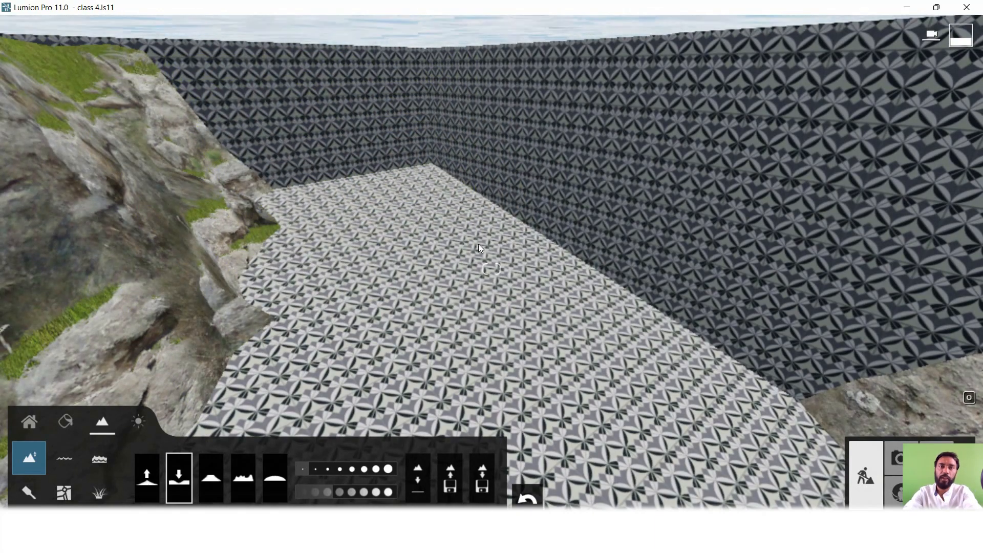
- Lower the rock mass standing against the pool's opposite side wall down to the tiled floor
mouse_move(478, 244)
right_mouse_down()
mouse_move(472, 192)
mouse_move(379, 239)
right_mouse_up()
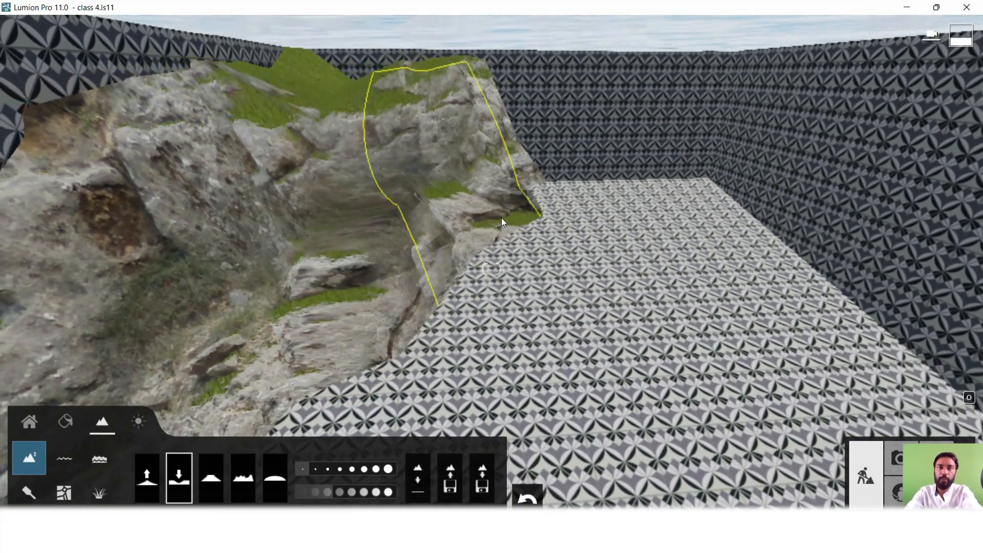
mouse_move(502, 221)
left_mouse_down()
mouse_move(345, 215)
mouse_move(330, 192)
mouse_move(408, 231)
mouse_move(306, 289)
left_mouse_up()
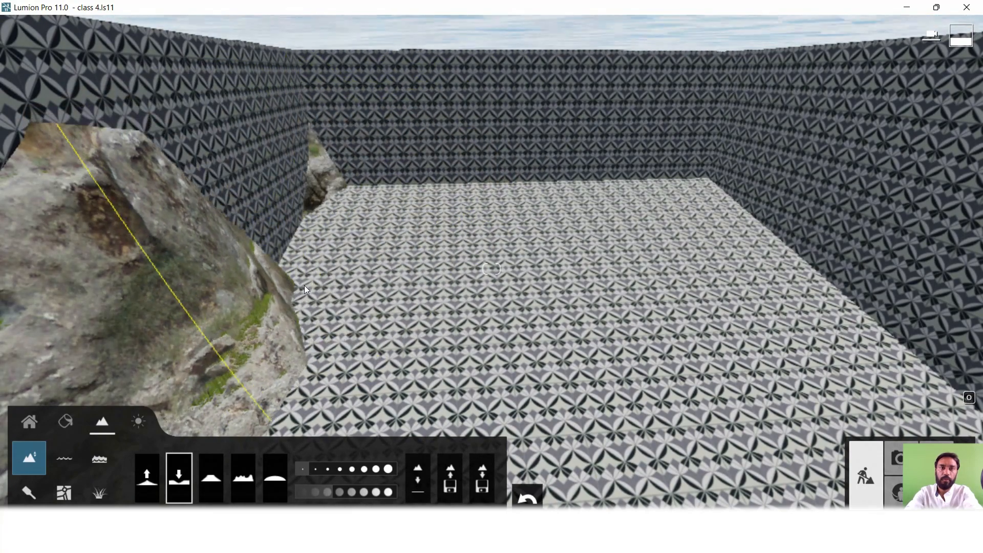
right_click_drag(381, 297, 305, 312)
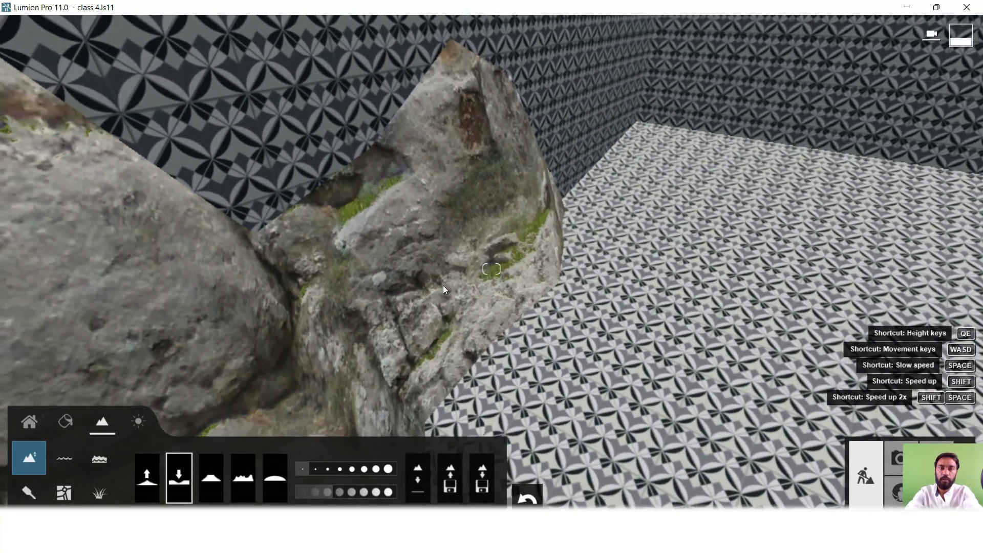
mouse_move(443, 285)
left_mouse_down()
mouse_move(517, 245)
mouse_move(550, 281)
mouse_move(542, 350)
left_mouse_up()
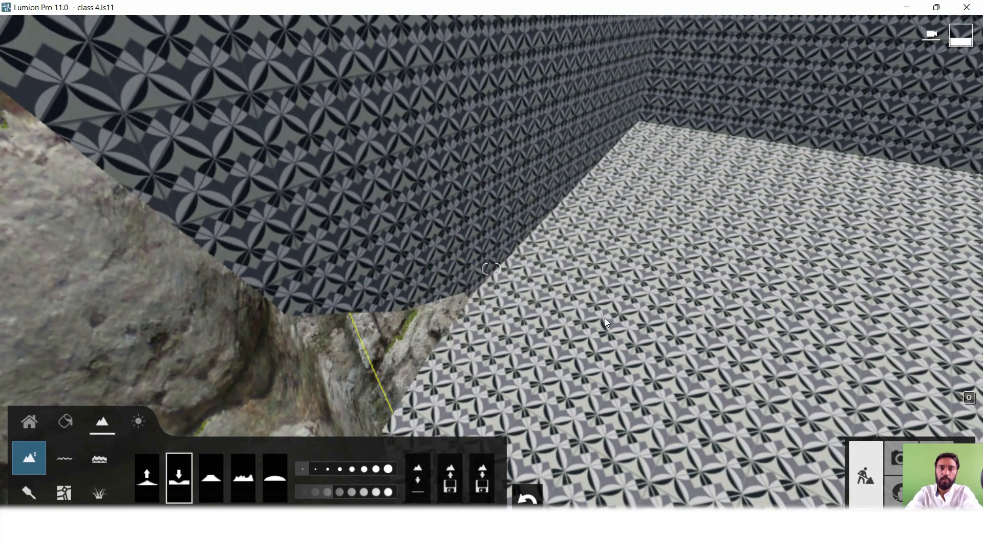
right_click_drag(604, 318, 533, 367)
mouse_move(496, 387)
left_mouse_down()
mouse_move(450, 434)
mouse_move(644, 450)
left_mouse_up()
- Lower the submerged rocks in the uncleared end of the pool, exposing the floor beside its corner
scroll(491, 358, "down", 3)
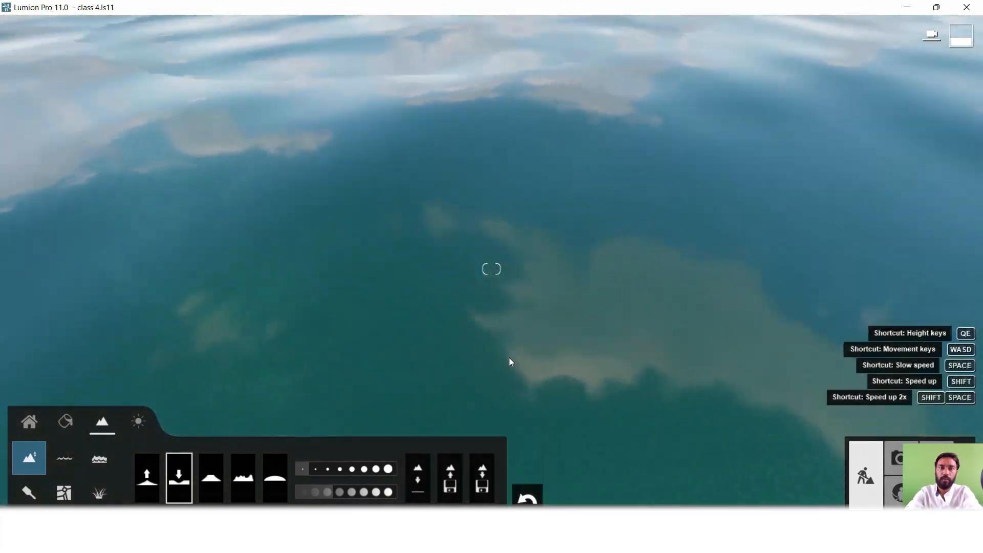
scroll(474, 343, "up", 2)
right_click_drag(474, 343, 410, 323)
right_click_drag(799, 459, 755, 448)
mouse_move(711, 450)
left_mouse_down()
mouse_move(444, 436)
mouse_move(490, 434)
left_mouse_up()
right_click_drag(505, 420, 496, 288)
mouse_move(256, 302)
left_mouse_down()
mouse_move(394, 315)
mouse_move(628, 252)
mouse_move(647, 304)
mouse_move(635, 309)
mouse_move(508, 294)
mouse_move(555, 323)
mouse_move(507, 300)
mouse_move(605, 377)
left_mouse_up()
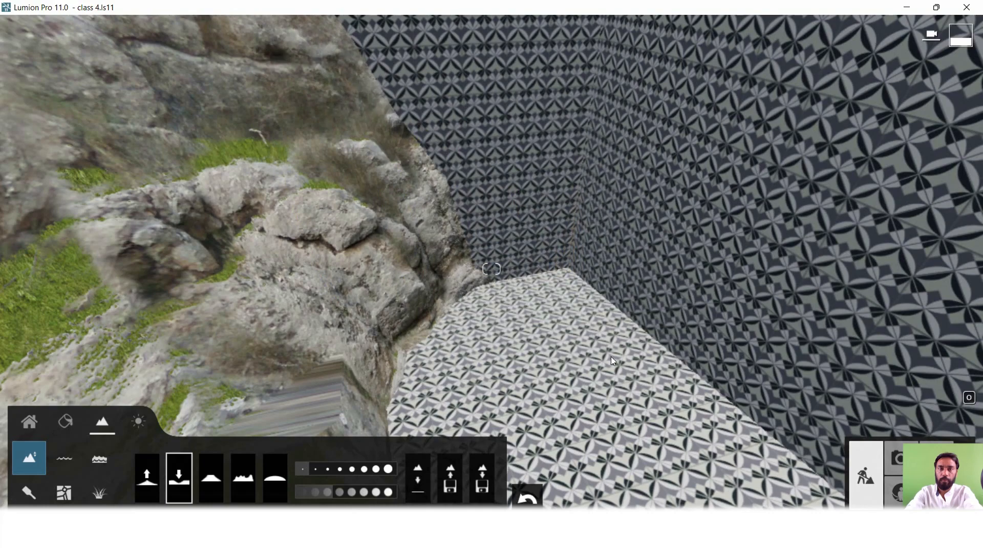
- Lower the large rock mass remaining between the two side walls at the pool's end
right_click_drag(544, 382, 470, 403)
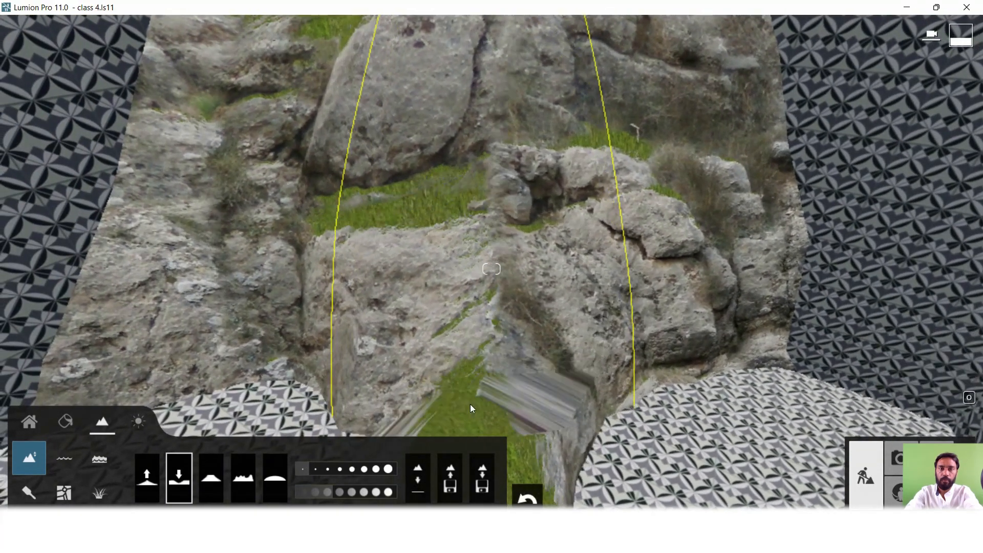
mouse_move(357, 332)
left_mouse_down()
mouse_move(392, 330)
mouse_move(358, 296)
mouse_move(416, 314)
mouse_move(386, 300)
mouse_move(477, 260)
mouse_move(518, 264)
mouse_move(469, 233)
mouse_move(478, 217)
mouse_move(409, 234)
left_mouse_up()
mouse_move(525, 238)
left_mouse_down()
mouse_move(688, 284)
mouse_move(448, 308)
mouse_move(621, 338)
mouse_move(685, 388)
left_mouse_up()
right_click_drag(537, 354, 425, 384)
mouse_move(881, 312)
right_mouse_down()
mouse_move(828, 315)
mouse_move(843, 335)
mouse_move(807, 312)
mouse_move(806, 362)
right_mouse_up()
- Lower the last terrain remnants inside the pool, checking the floor and walls from nearby viewpoints
key("s")
key("w")
mouse_move(609, 397)
left_mouse_down()
mouse_move(588, 404)
mouse_move(586, 383)
left_mouse_up()
key("s")
right_click_drag(586, 383, 605, 338)
key("w")
right_click_drag(569, 366, 580, 327)
middle_click_drag(570, 335, 621, 396)
key("s")
key("w")
key("s")
- Examine the pool's rim, outer tiled wall and surrounding sunken ground from above the water
right_click_drag(665, 279, 660, 305)
key("q")
key("q")
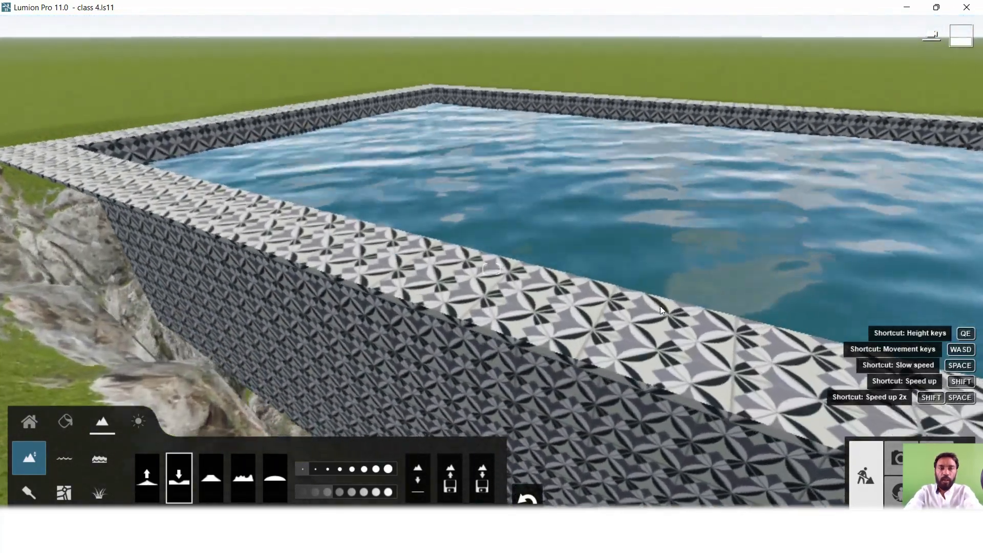
key("w")
key("q")
key("q")
key("s")
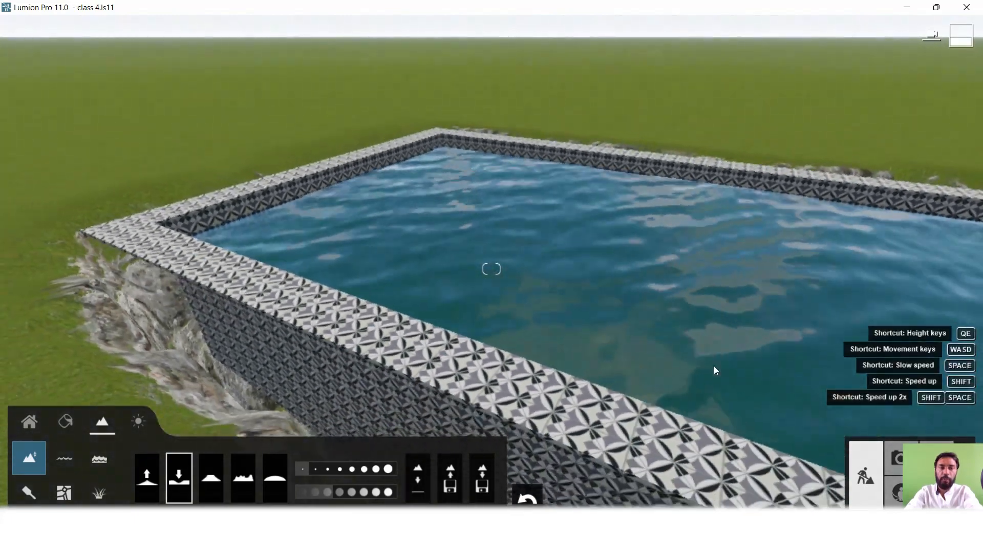
right_click_drag(722, 367, 809, 346)
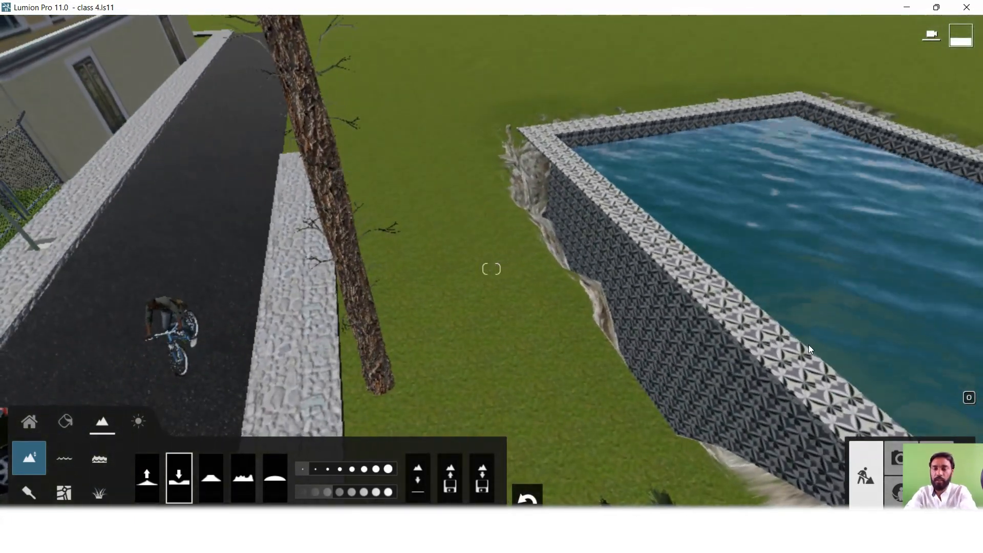
key("d")
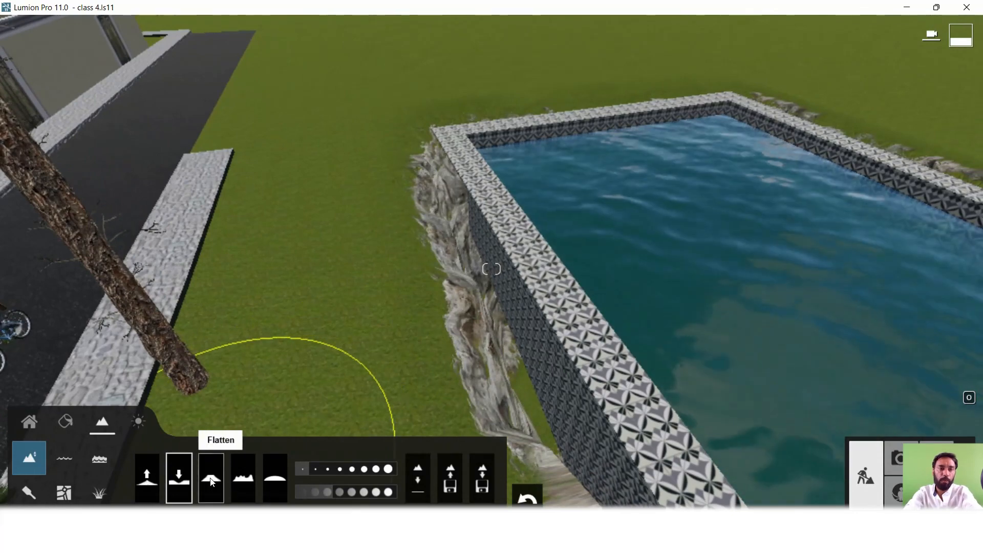
- Raise the sunken terrain along the pool's outer wall facing the road, using a brush speed of 1.8
left_click(147, 477)
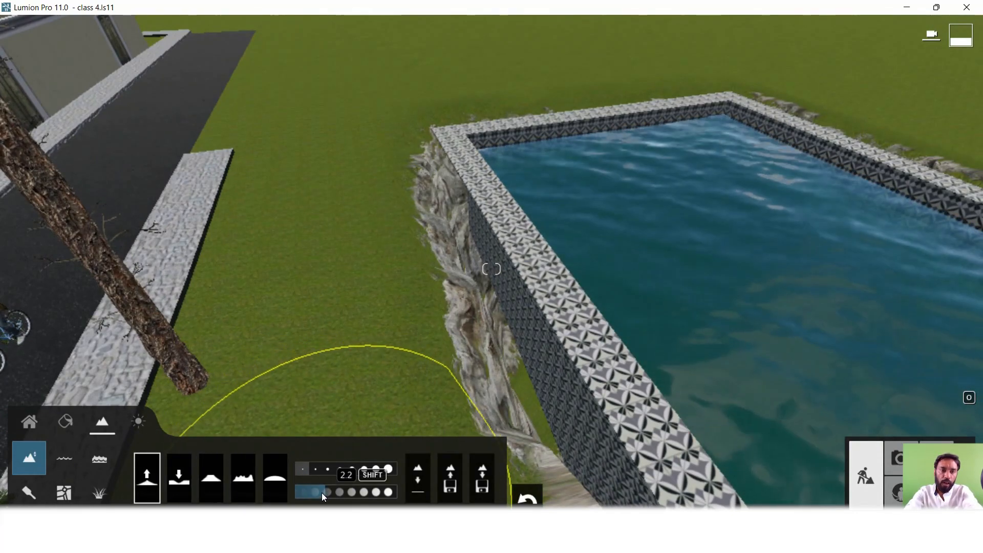
left_click(299, 495)
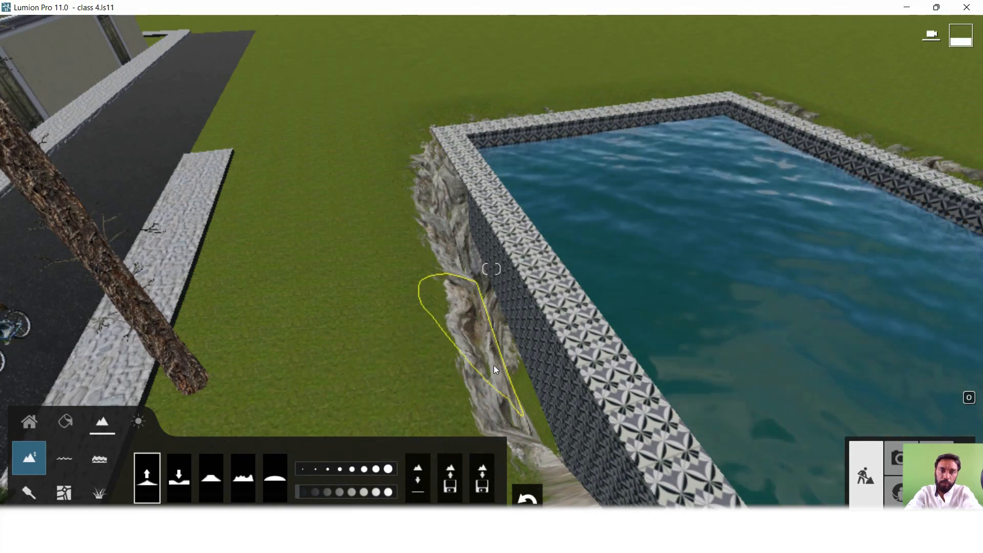
left_click(316, 494)
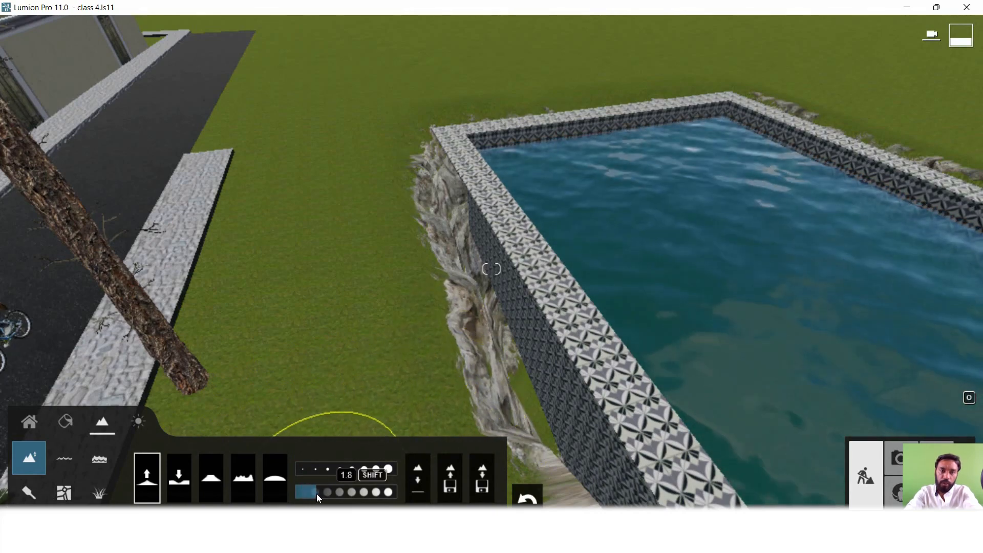
mouse_move(463, 402)
left_mouse_down()
mouse_move(488, 312)
mouse_move(480, 306)
mouse_move(495, 374)
left_mouse_up()
- Open the pool surface's material for editing and show the water materials in the material library
key("s")
mouse_move(496, 374)
right_mouse_down()
mouse_move(487, 435)
mouse_move(558, 368)
mouse_move(613, 257)
mouse_move(683, 252)
mouse_move(441, 256)
mouse_move(529, 267)
mouse_move(652, 331)
right_mouse_up()
key("w")
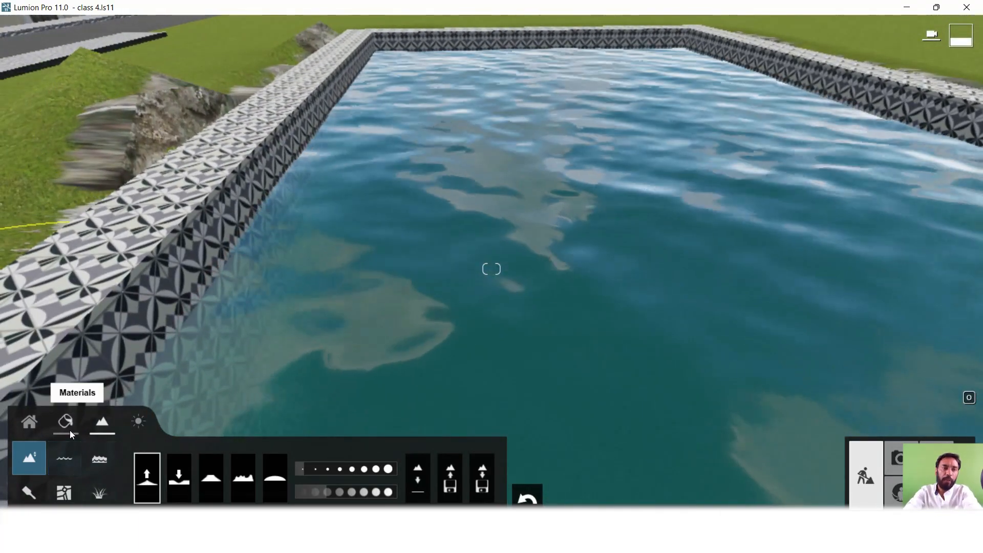
left_click(66, 421)
left_click(420, 305)
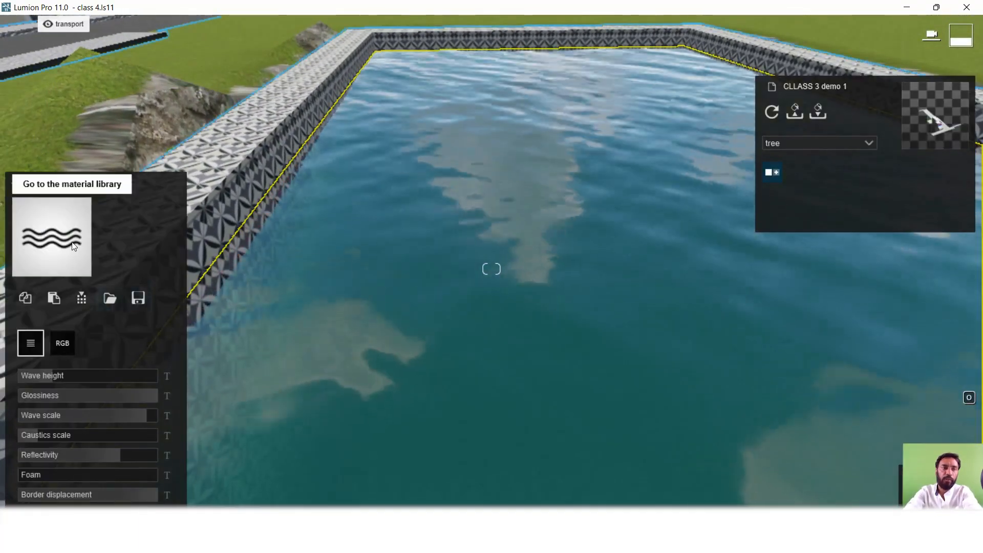
left_click(51, 237)
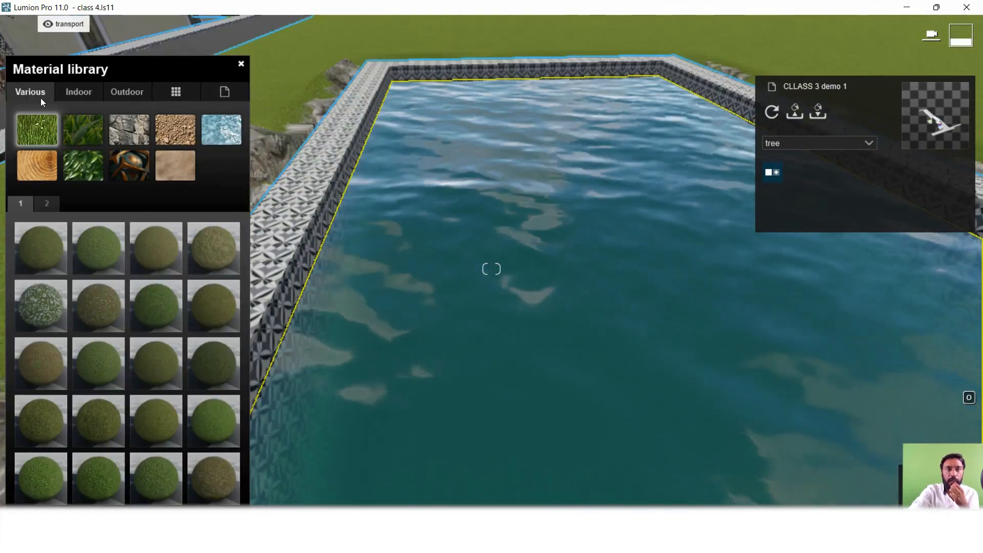
left_click(219, 132)
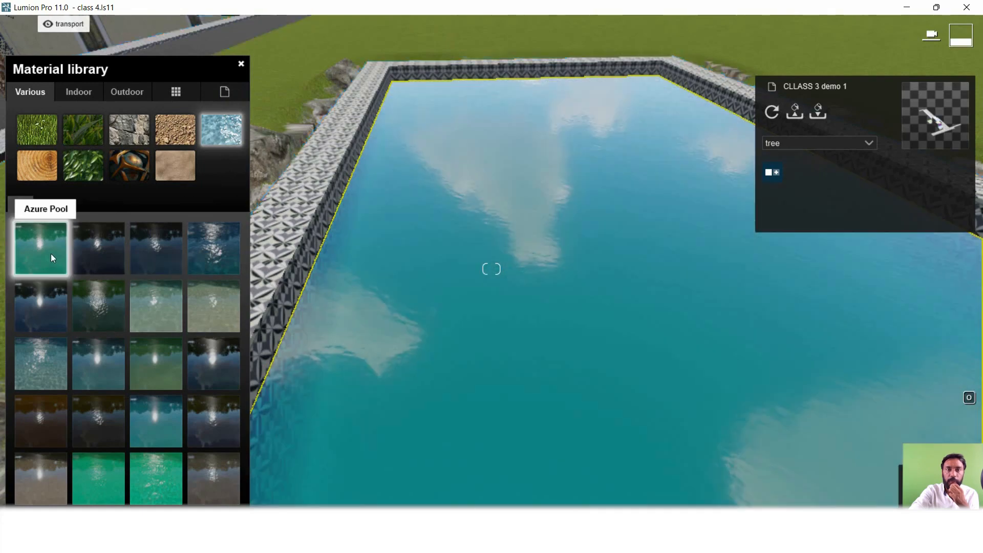
- Try Azure Pool, Blue Lake and other water presets on the pool surface, comparing their appearance
left_click(50, 252)
scroll(532, 307, "down", 2)
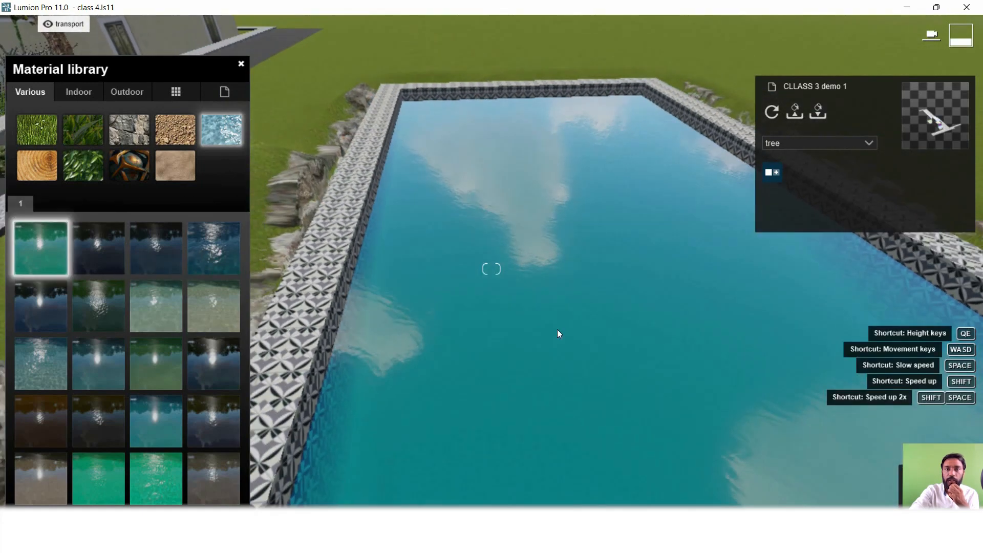
scroll(563, 323, "up", 1)
scroll(589, 337, "down", 3)
scroll(563, 338, "up", 3)
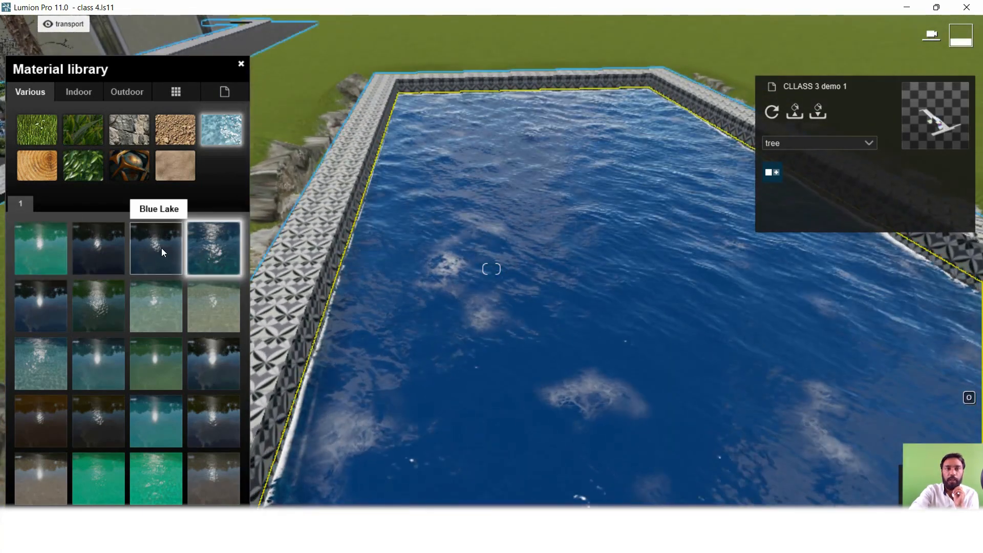
left_click(158, 248)
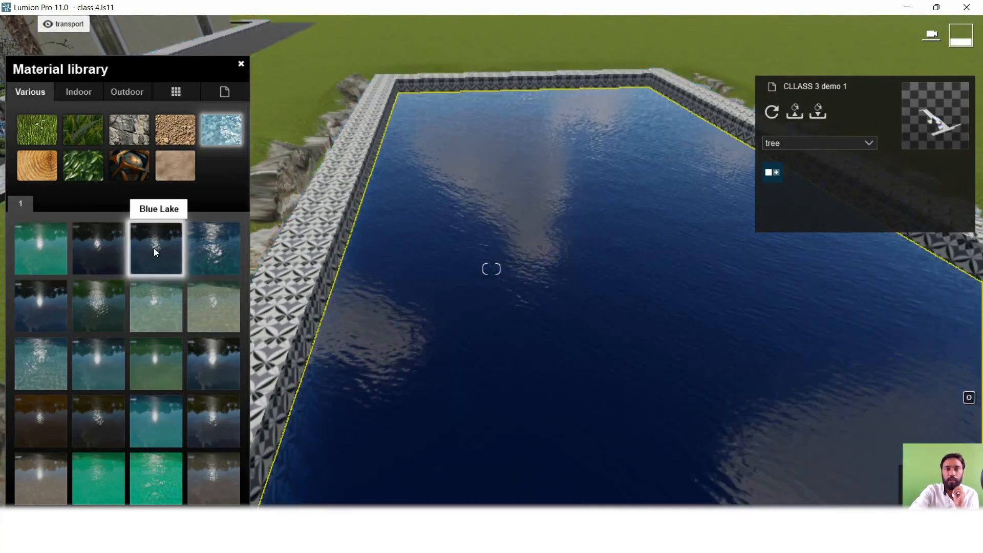
left_click(97, 249)
- Apply the clear blue rippling water preset that shows the tiled floor to the pool surface and save the material change
left_click(54, 364)
scroll(715, 409, "up", 5)
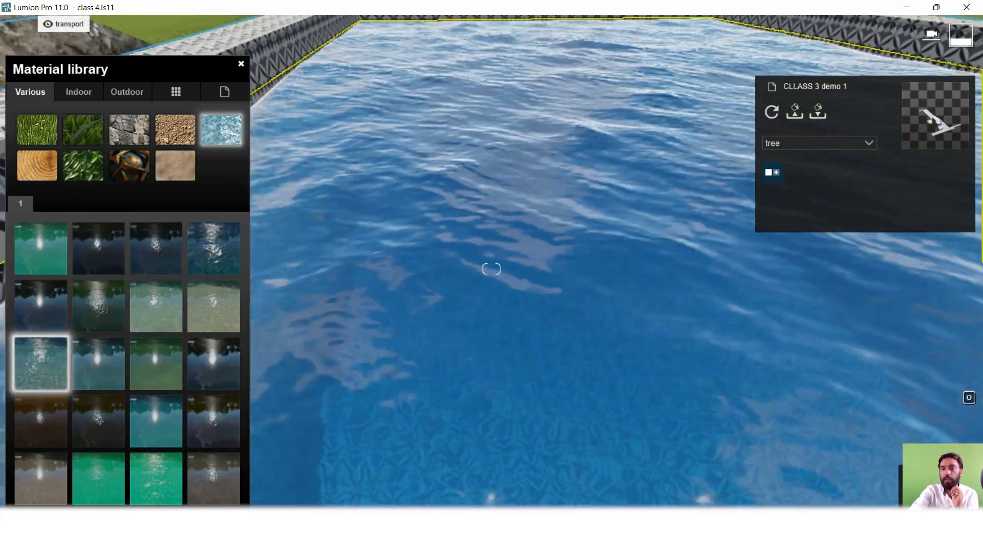
left_click(952, 486)
scroll(589, 265, "down", 4)
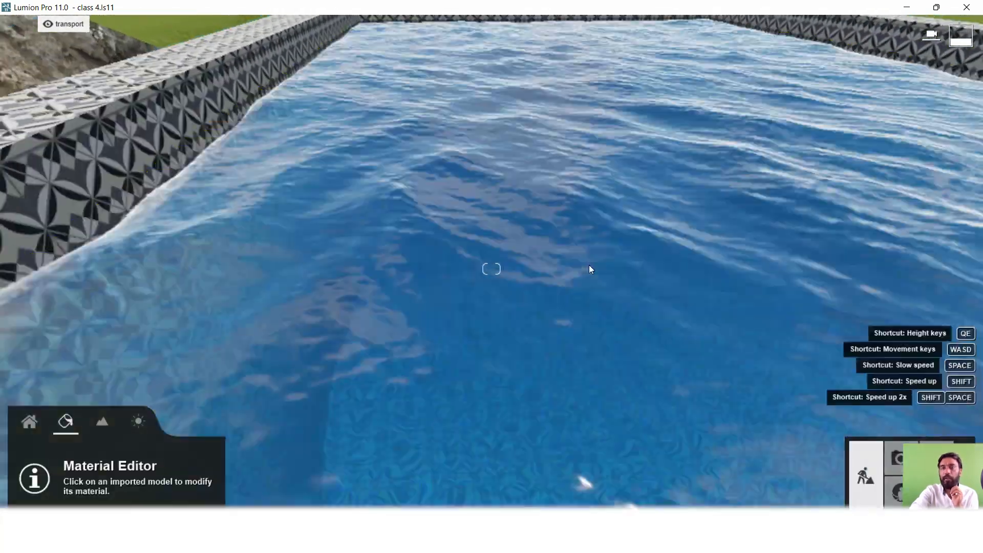
- Reopen the pool water's material, lower its wave height and glossiness, and raise its wave scale, caustics scale and foam
scroll(633, 307, "up", 3)
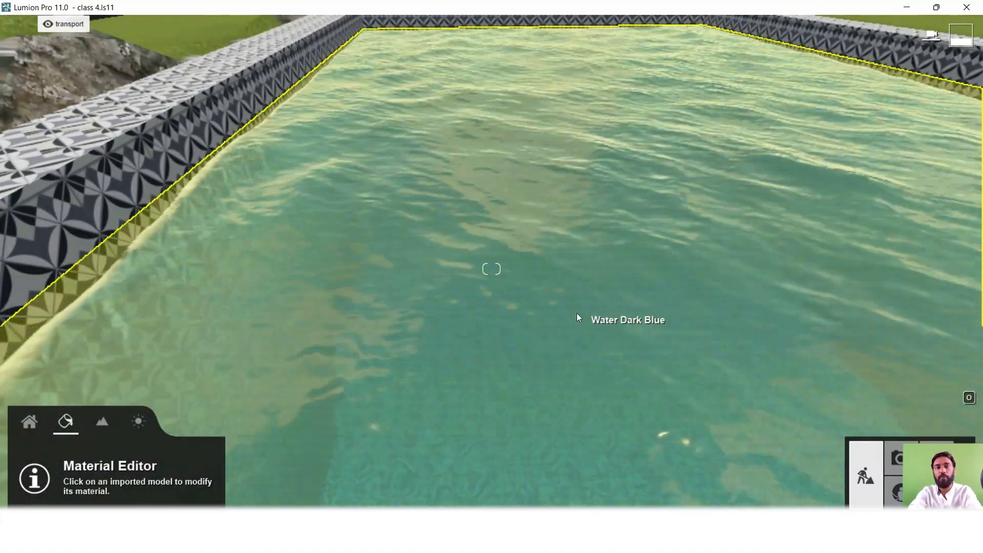
scroll(543, 310, "down", 4)
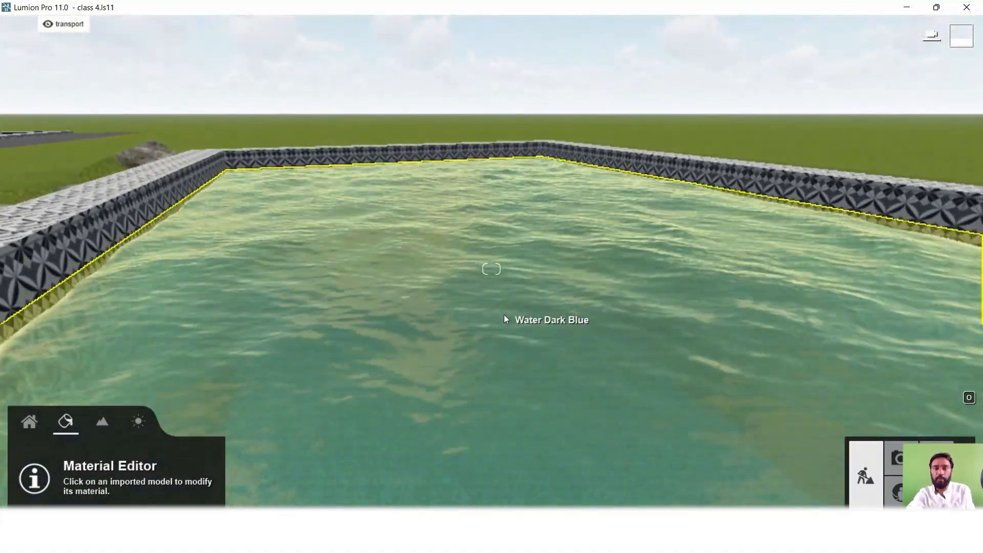
left_click(504, 316)
left_click_drag(113, 375, 32, 379)
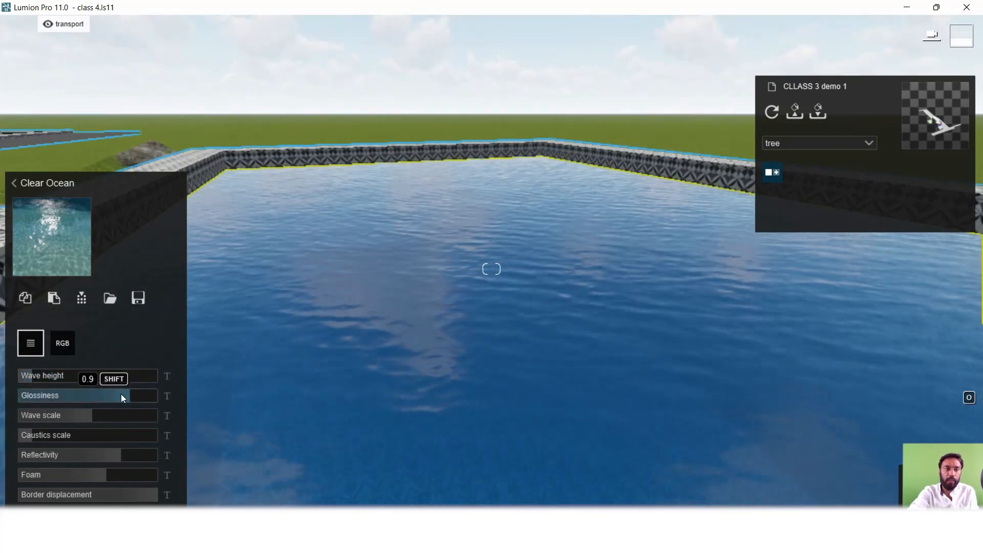
left_click_drag(123, 395, 156, 490)
scroll(315, 355, "down", 5)
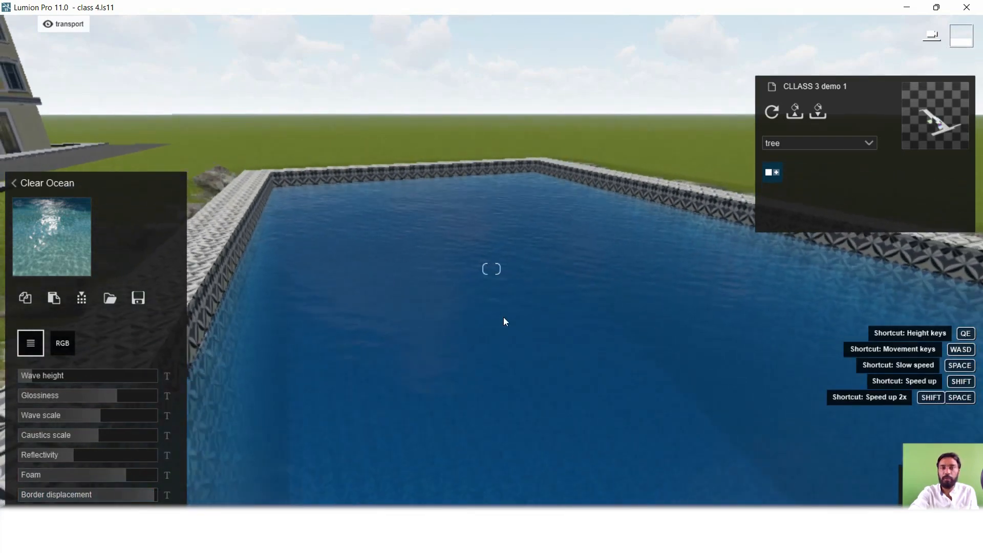
scroll(495, 370, "up", 3)
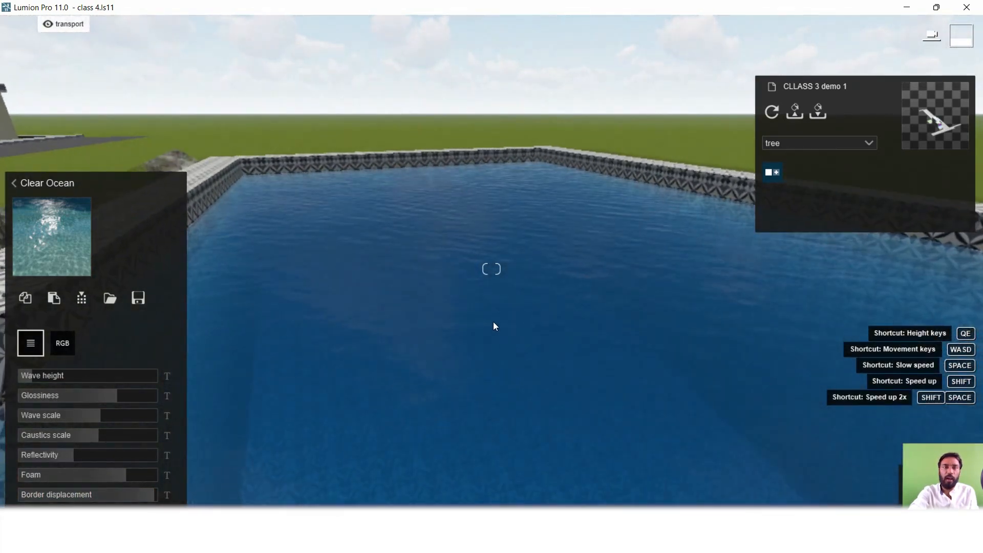
- Increase the pool water's reflectivity and save the material change
left_click_drag(66, 457, 121, 469)
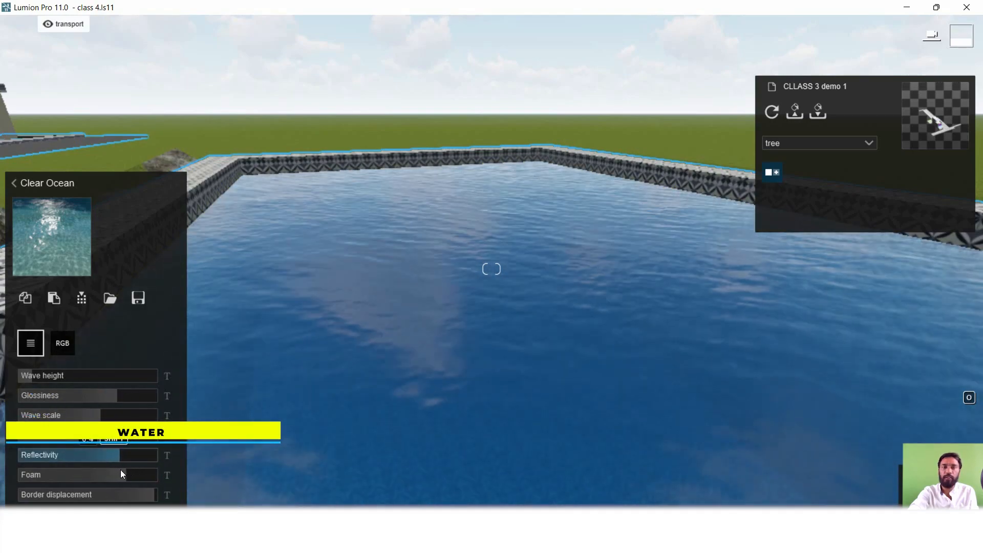
scroll(681, 302, "down", 5)
scroll(665, 317, "up", 5)
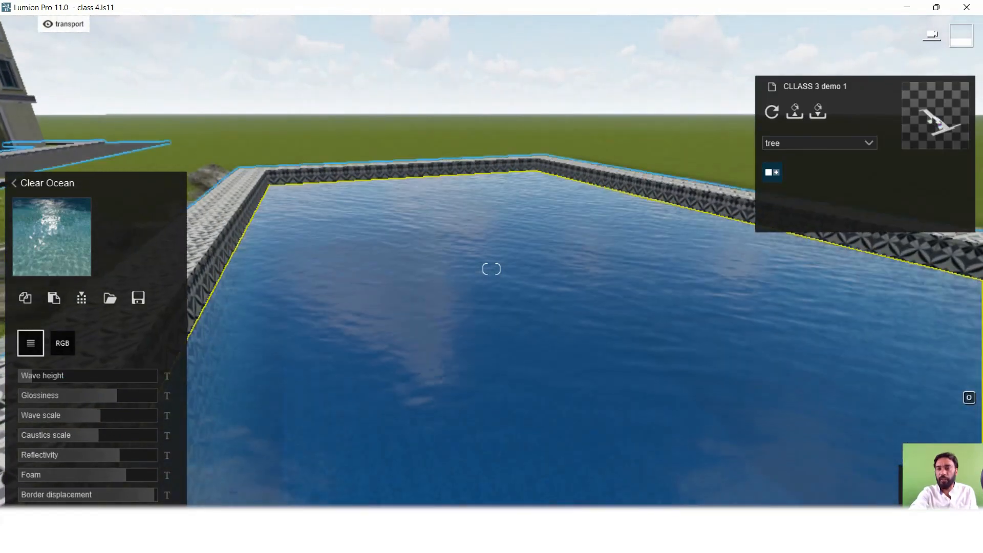
left_click(920, 482)
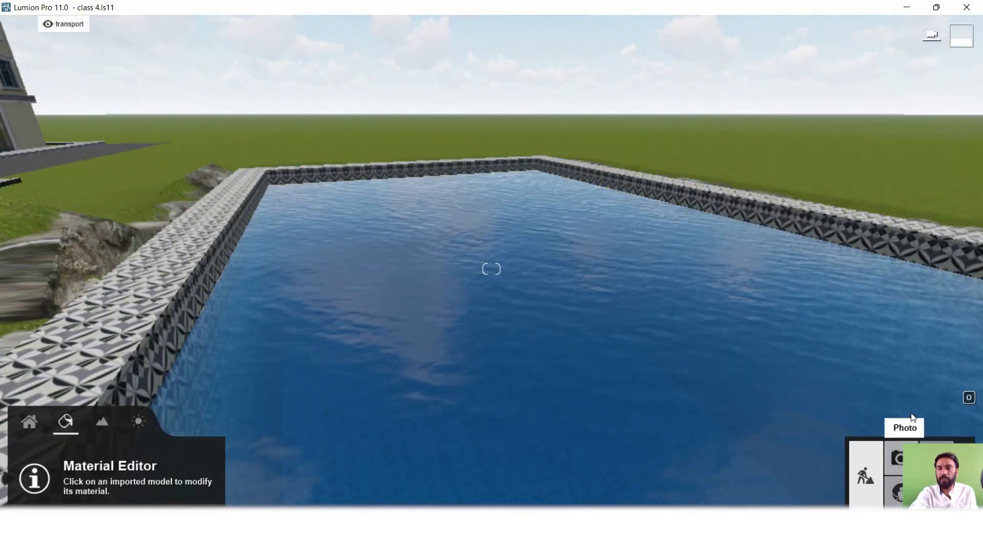
scroll(539, 211, "down", 4)
scroll(537, 241, "up", 3)
scroll(536, 242, "up", 3)
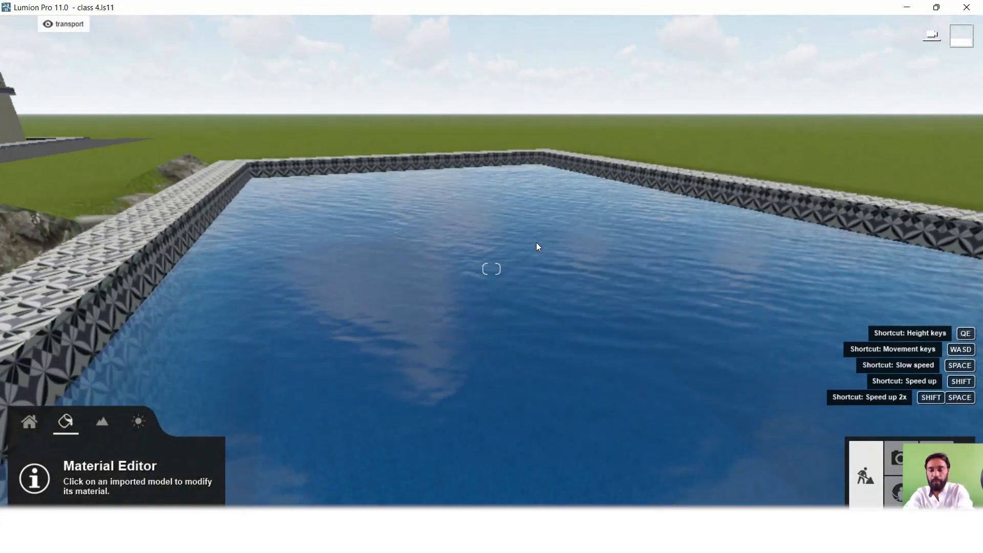
middle_click_drag(536, 242, 496, 232)
scroll(502, 259, "down", 3)
scroll(482, 232, "up", 3)
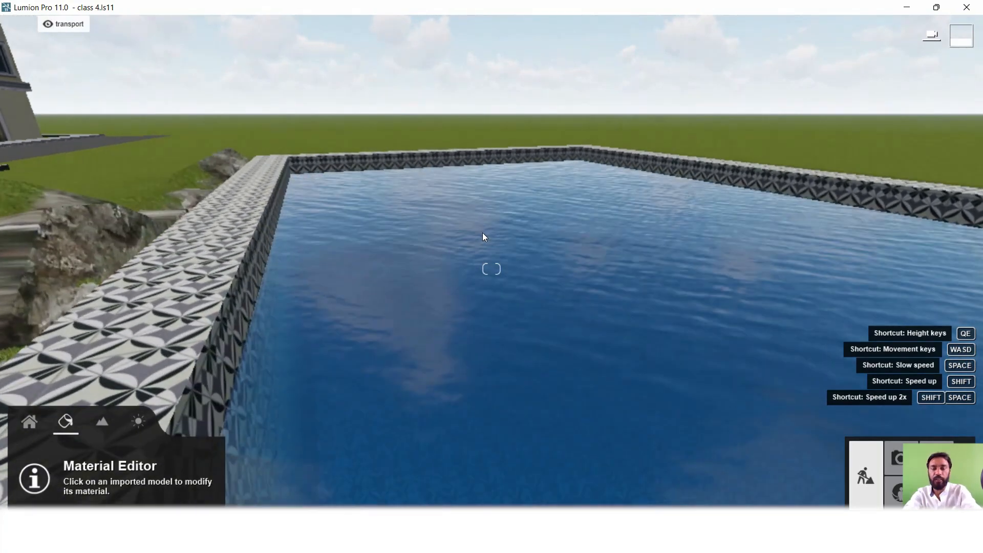
- Go across the road to the fenced lawn beside the building and check its current grass material settings
key("a")
key("a")
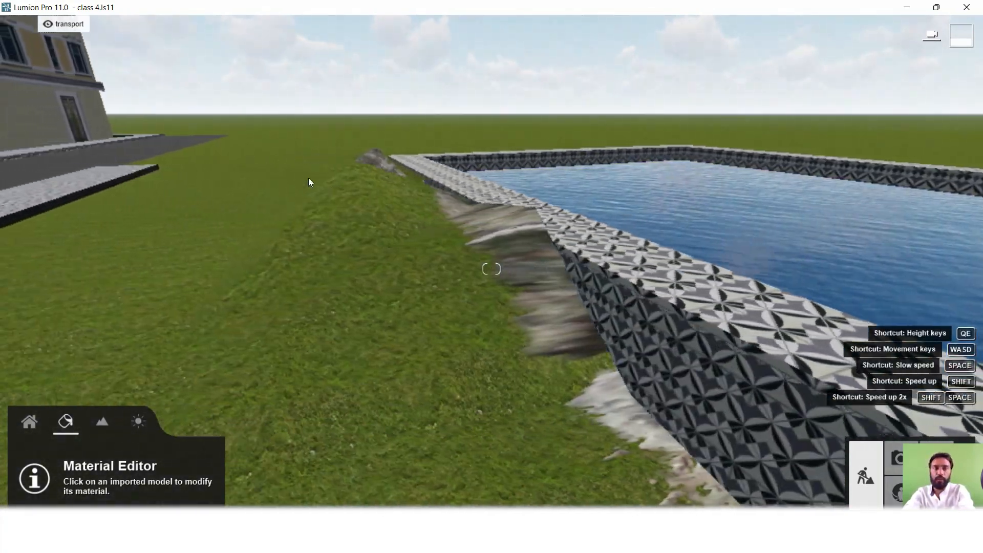
key("a")
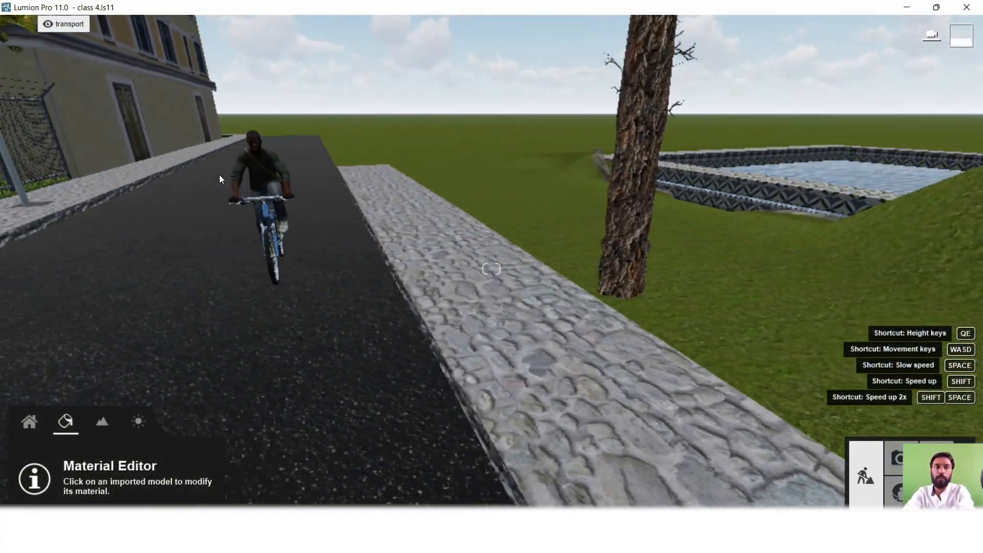
key("a")
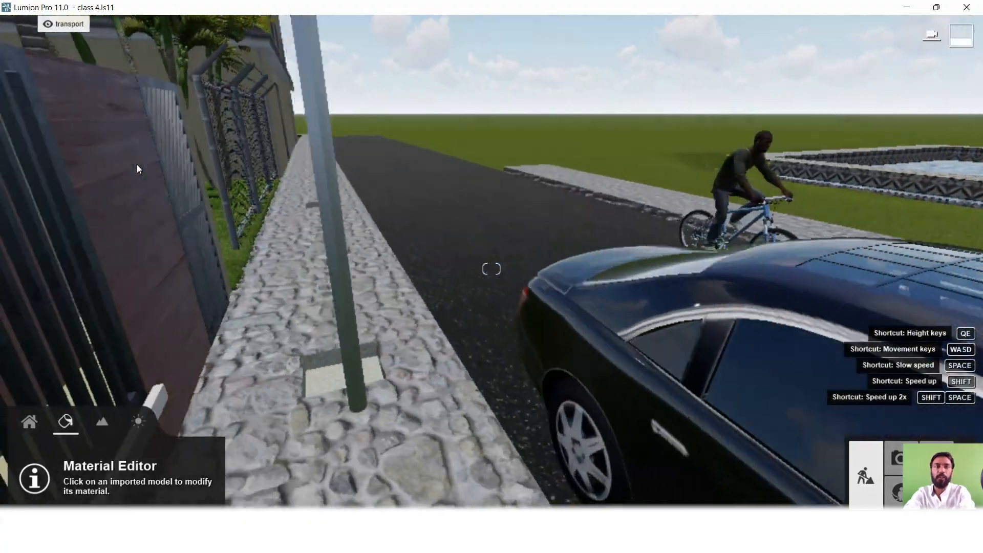
key("a")
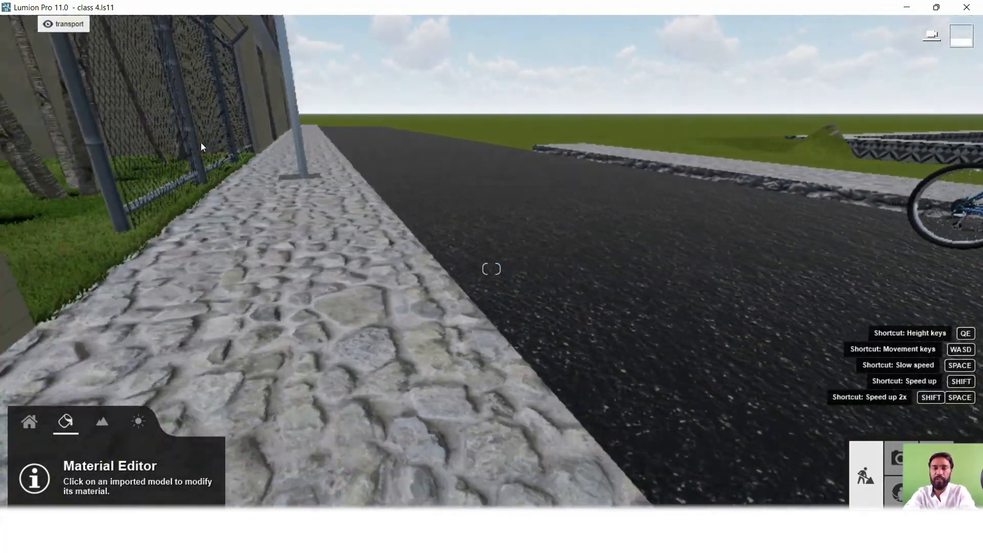
key("w")
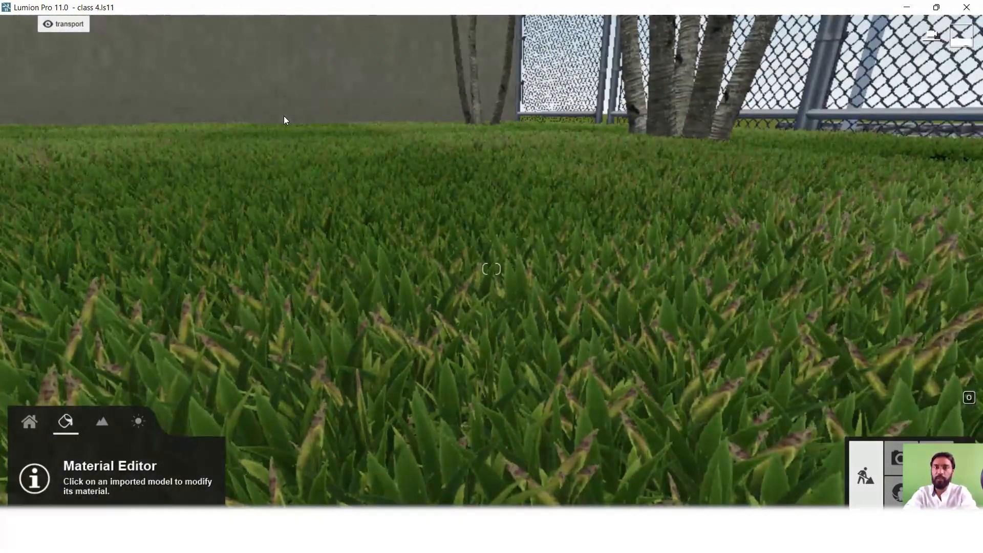
right_click_drag(284, 116, 426, 152)
key("s")
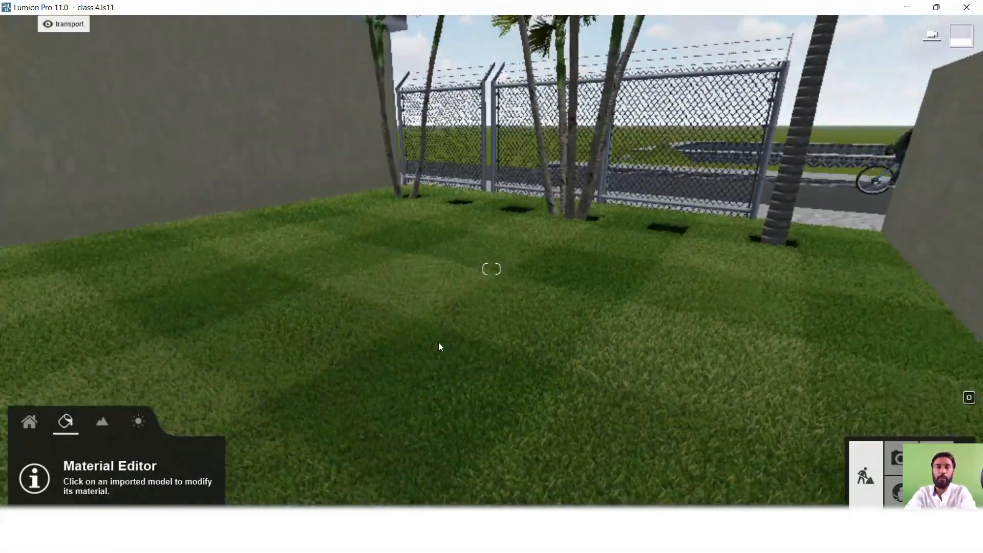
key("a")
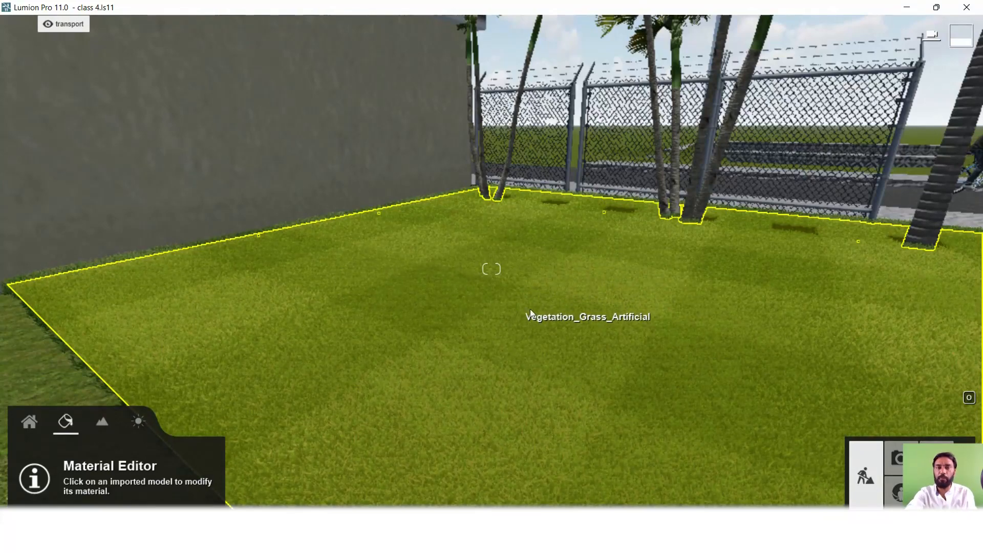
left_click(530, 309)
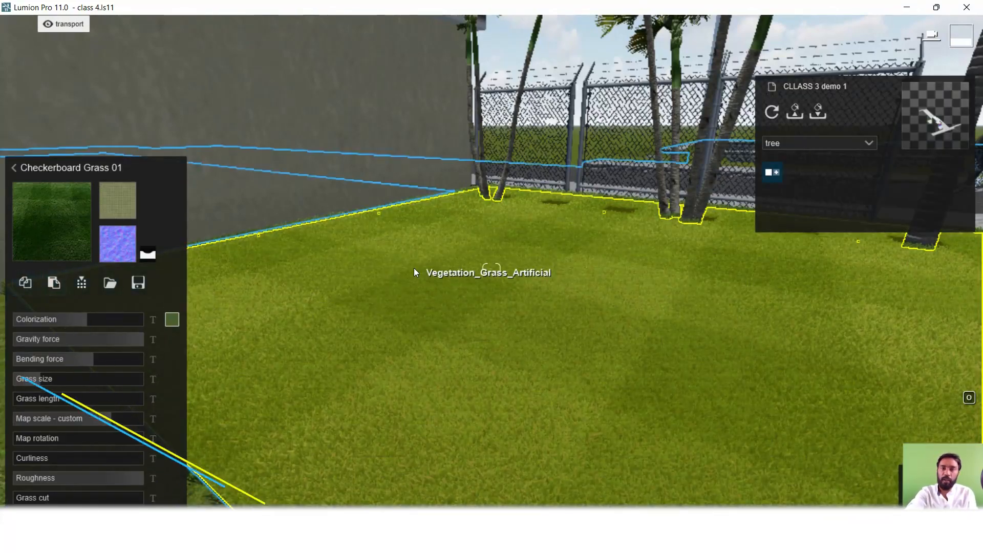
left_click(895, 486)
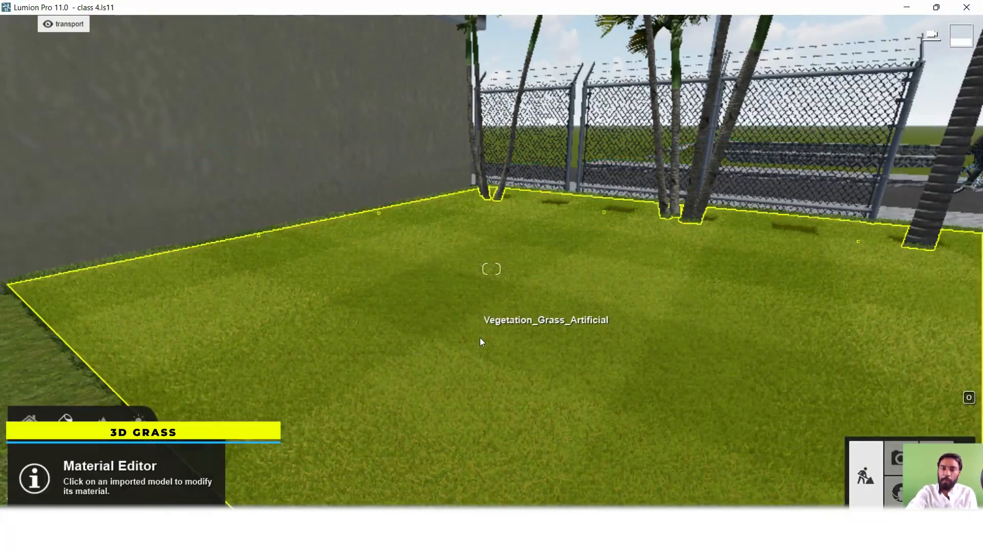
- Apply the Ground 022 2048 material from the 2D Grass category to the fenced lawn and save the change
left_click(504, 315)
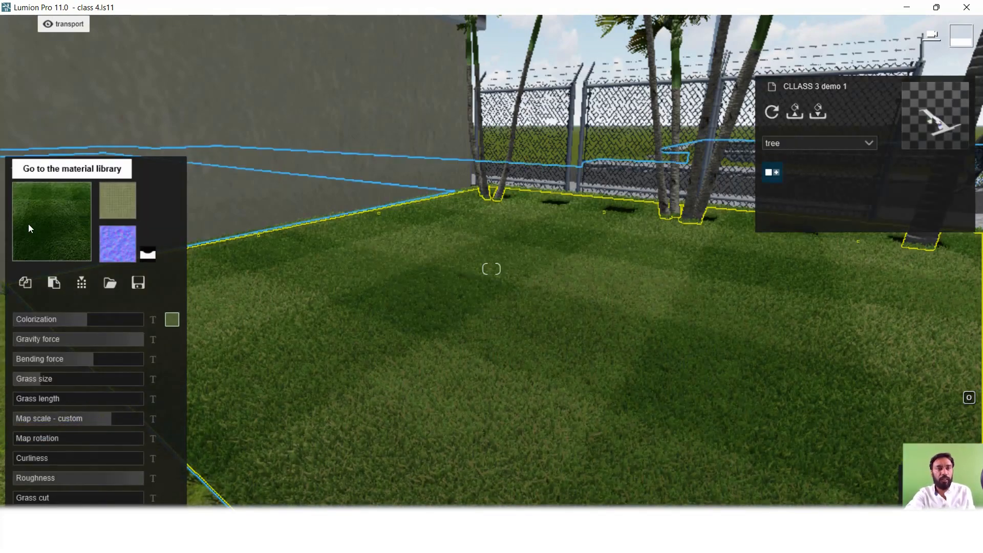
left_click(29, 224)
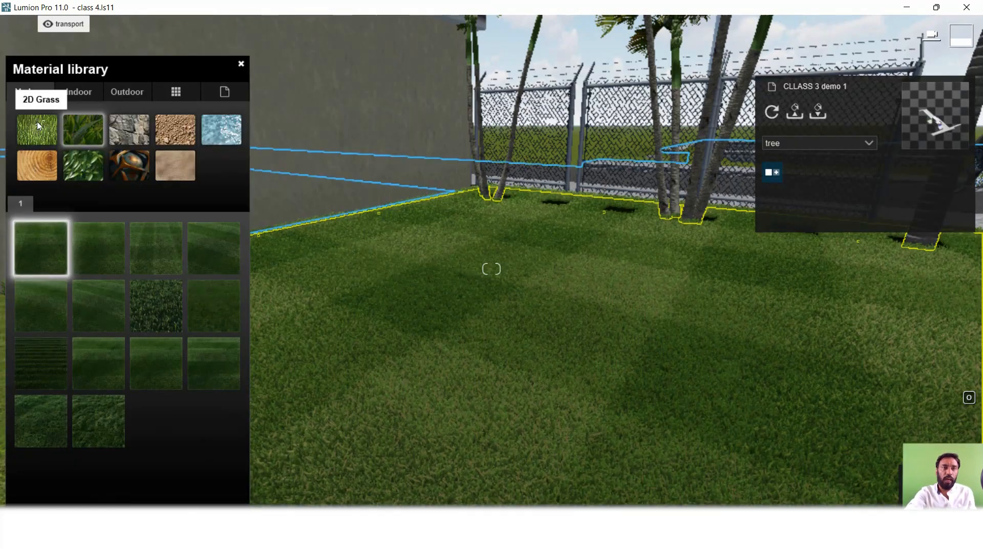
left_click(39, 137)
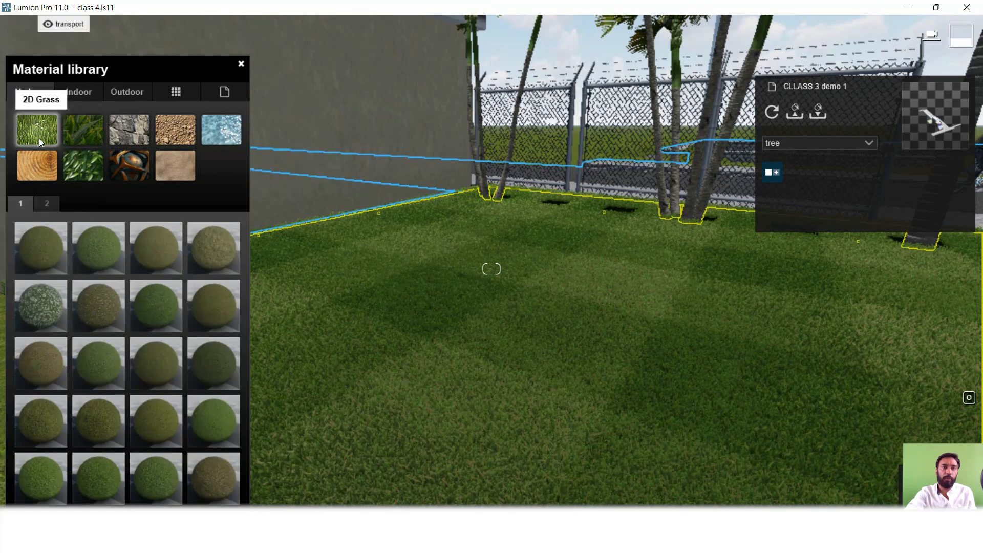
left_click(54, 241)
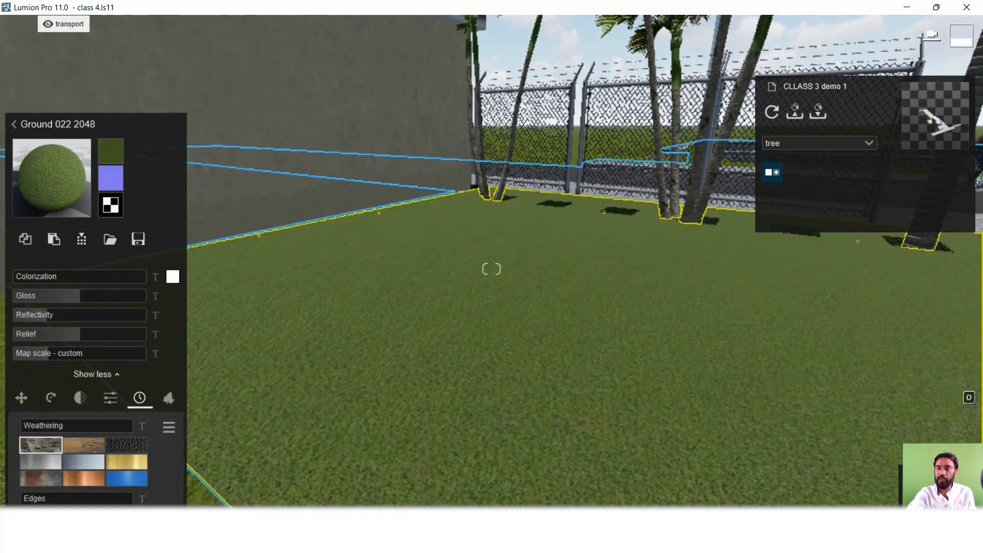
left_click(927, 485)
- Reopen the lawn's material and apply Clean Cut Grass from the 3D Grass category of the material library
left_click(493, 339)
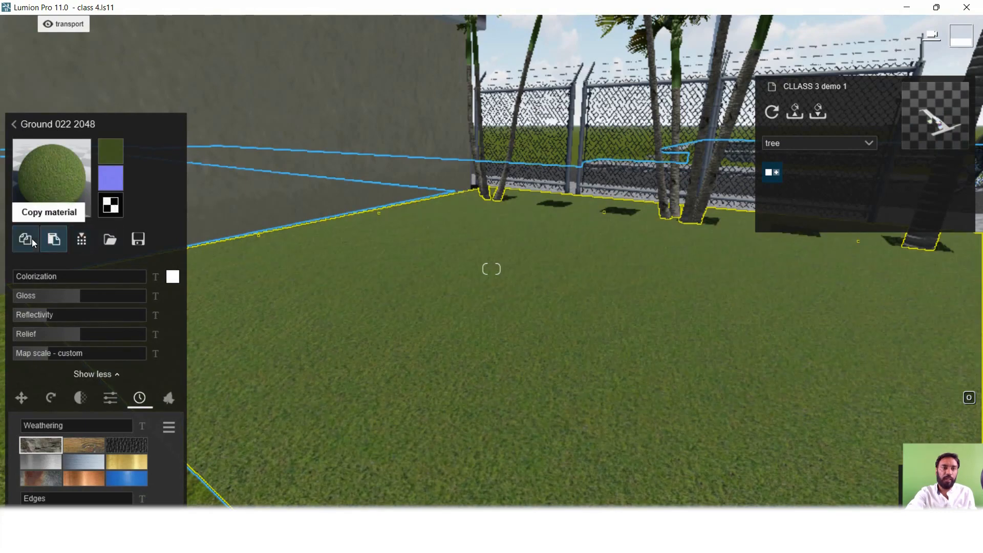
left_click(35, 201)
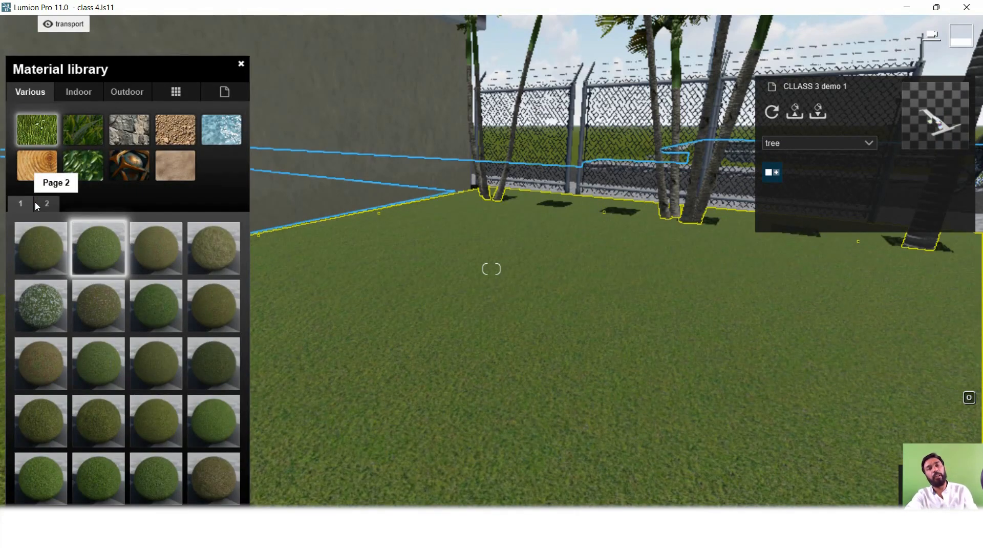
left_click(75, 136)
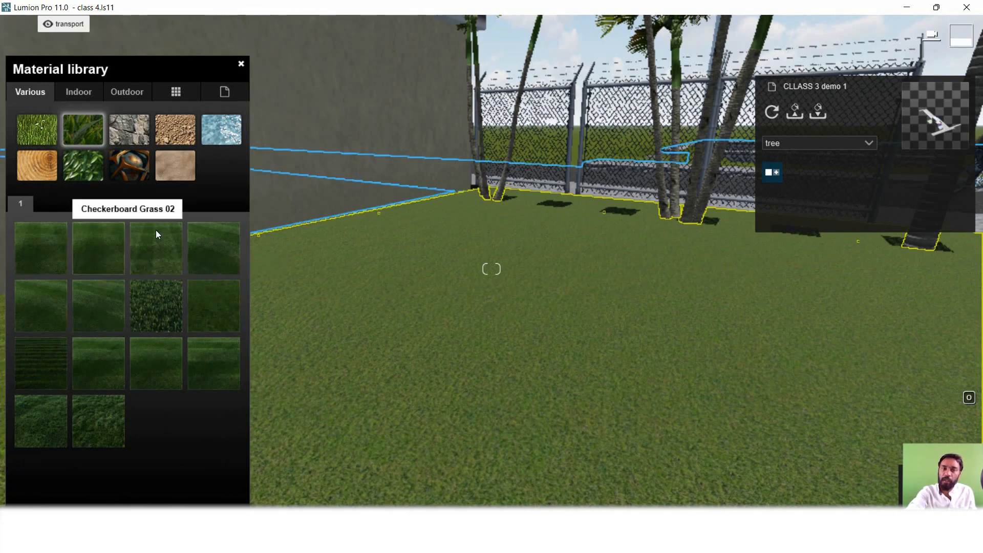
left_click(165, 312)
key("s")
right_click_drag(595, 352, 635, 364)
key("w")
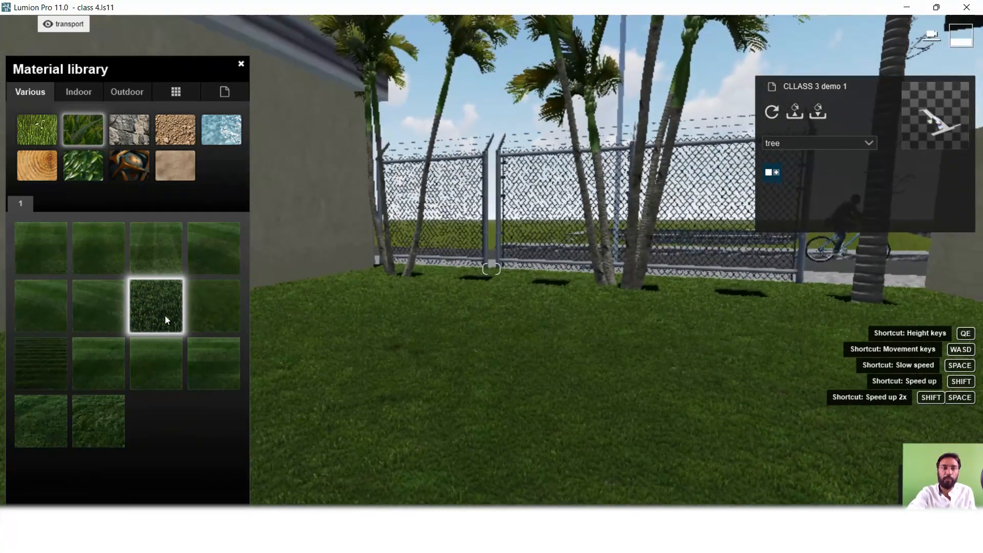
- Try several checkerboard, wild and row grass presets on the fenced lawn, comparing their appearance
left_click(154, 247)
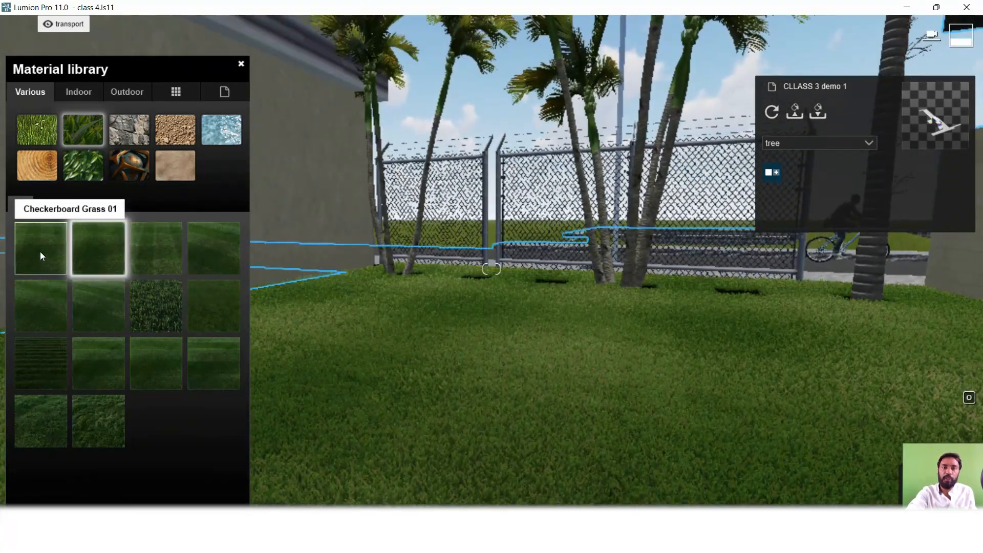
left_click(40, 251)
left_click(45, 315)
left_click(50, 383)
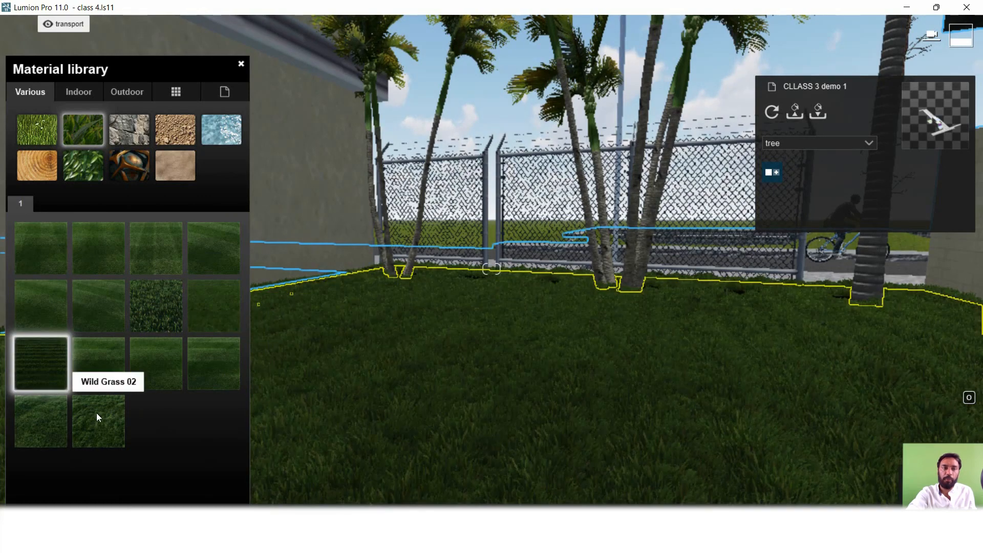
left_click(96, 416)
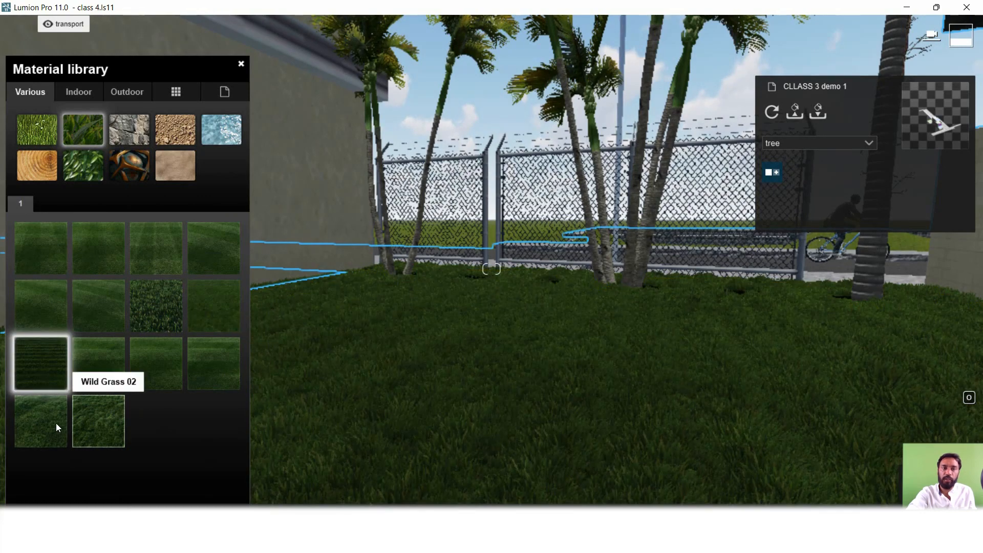
left_click(48, 421)
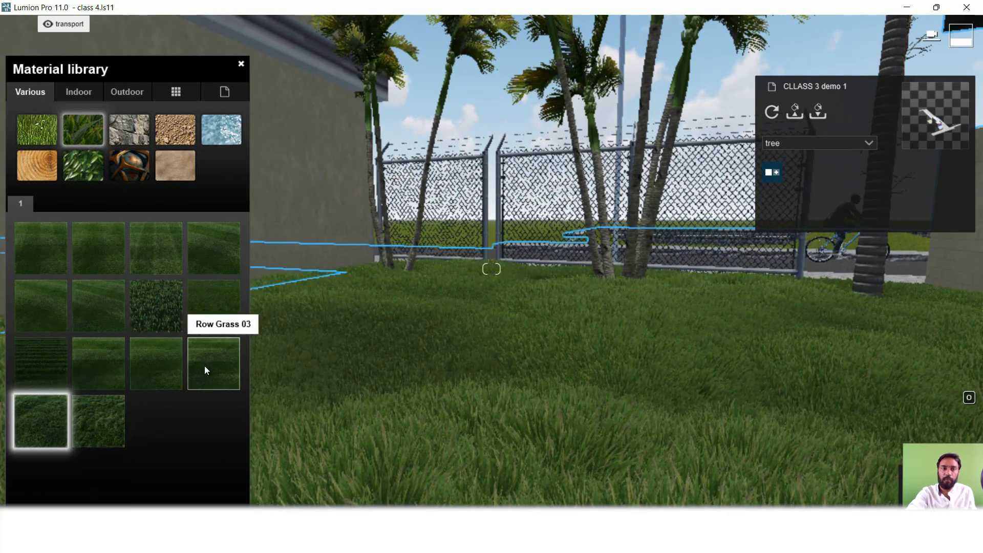
left_click(206, 367)
left_click(173, 345)
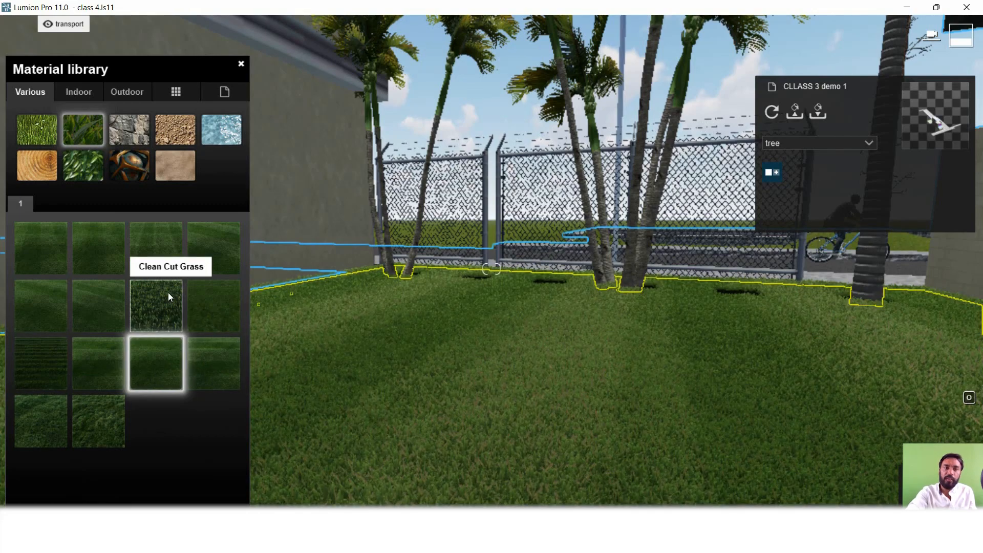
- Apply the striped 3D grass preset next to Checkerboard Grass 03 to the lawn and save the material change
left_click(172, 264)
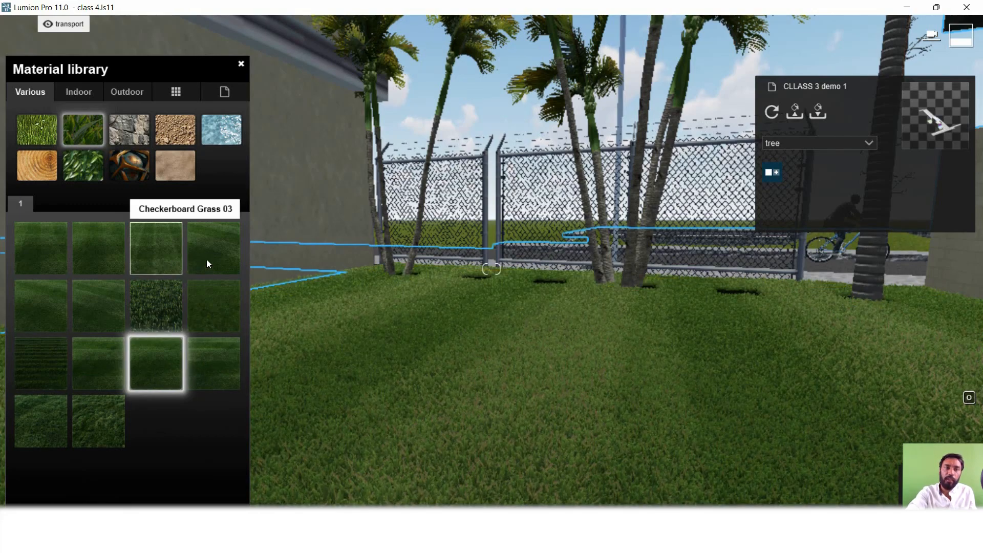
left_click(217, 257)
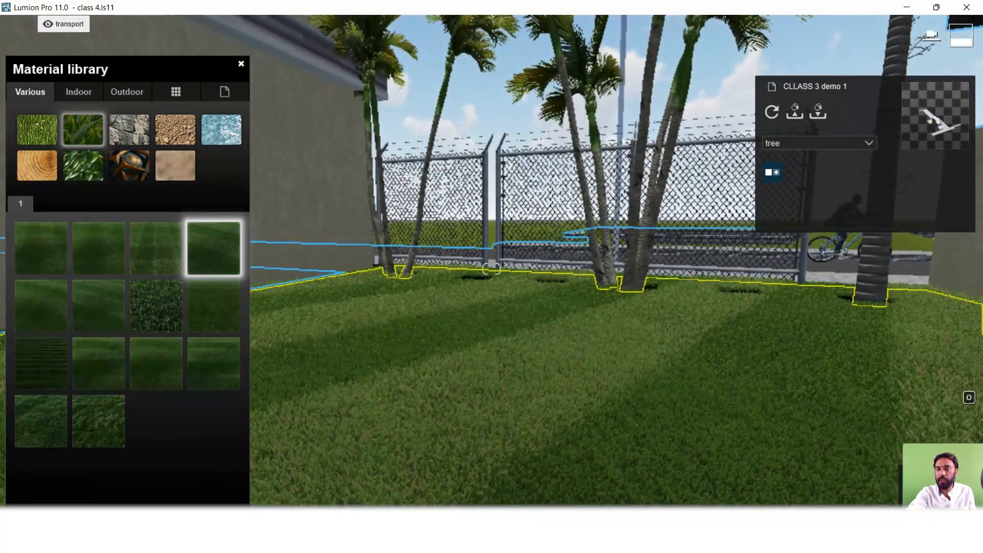
left_click(945, 484)
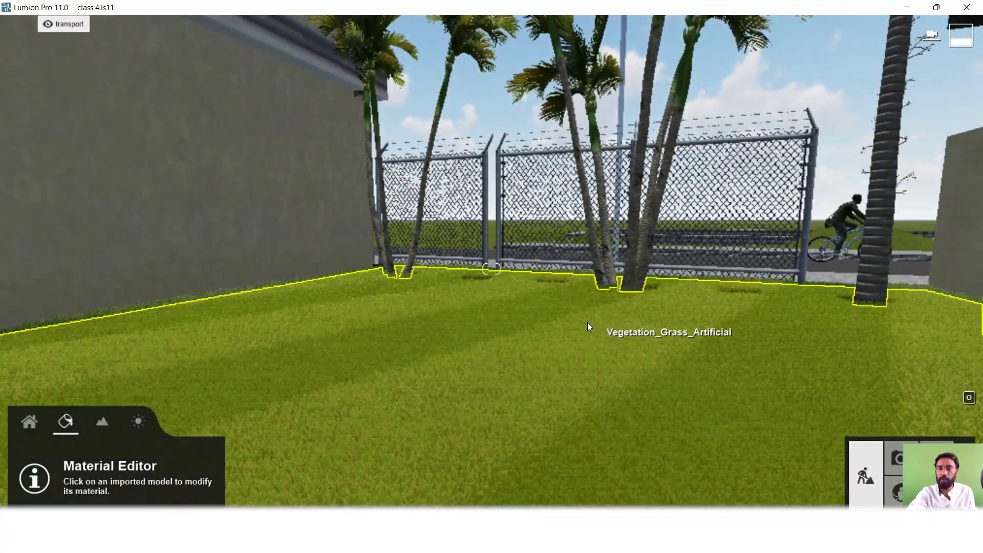
- Open the fenced lawn's grass material, reduce colorization and gravity force, set bending force to 0.8, and slightly increase grass size and length
left_click(524, 357)
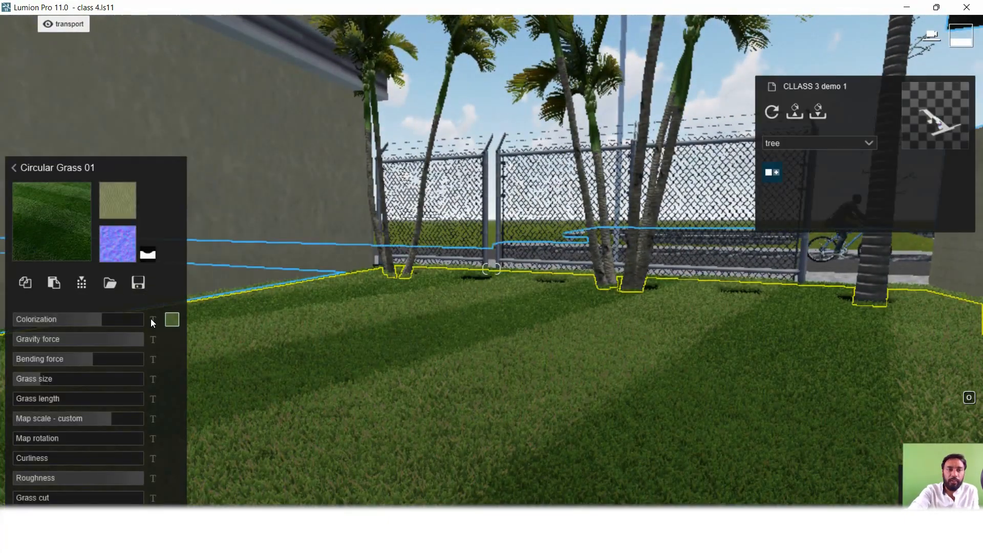
left_click_drag(105, 324, 119, 357)
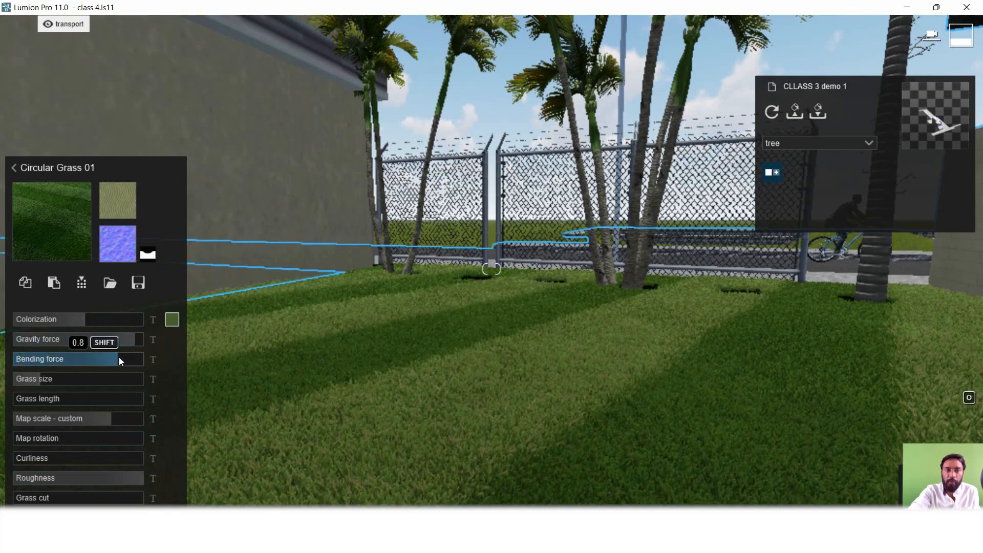
left_click_drag(60, 380, 35, 400)
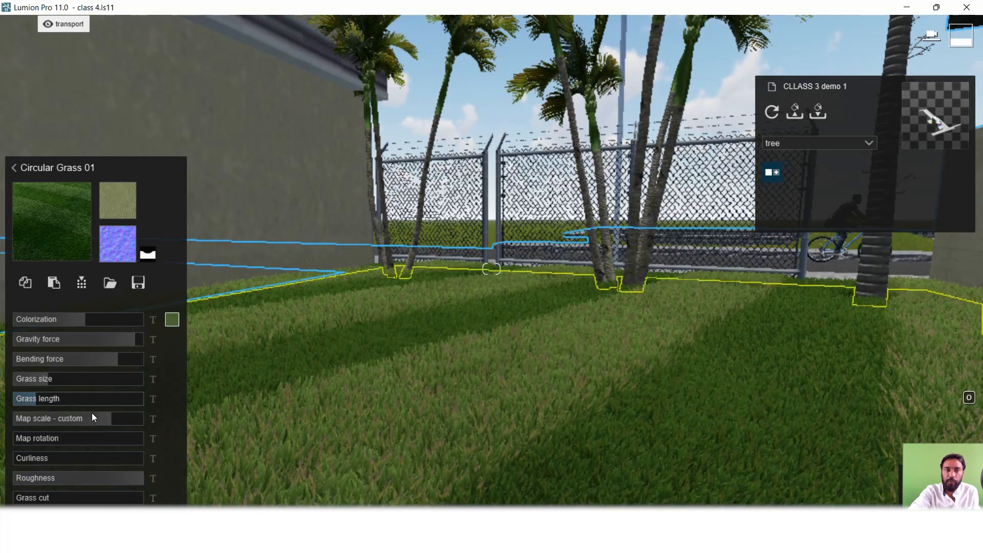
- Lower the grass material's map scale and roughness, raise map rotation, curliness and grass cut slightly, and save the material
left_click_drag(82, 423, 55, 464)
left_click_drag(74, 479, 152, 479)
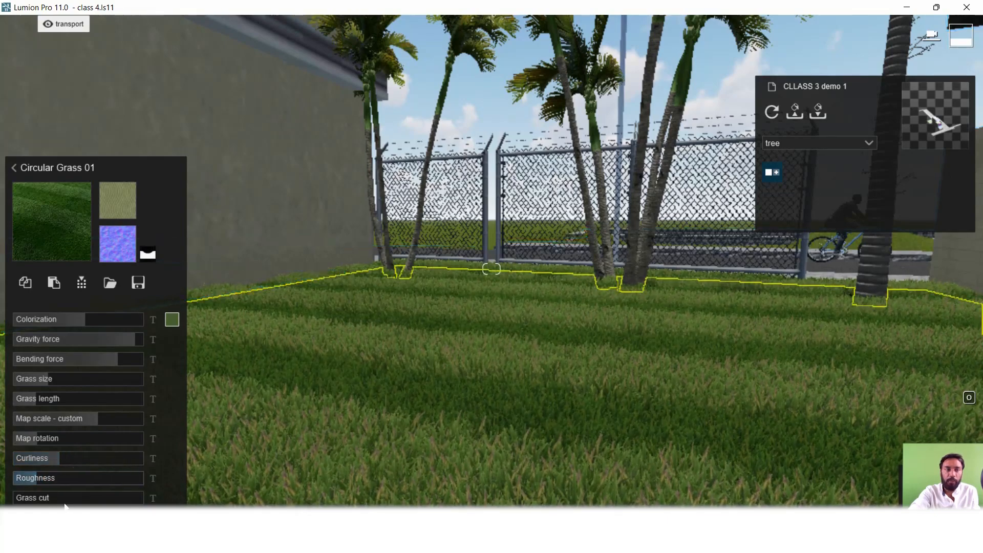
mouse_move(45, 497)
left_mouse_down()
mouse_move(130, 494)
mouse_move(33, 487)
left_mouse_up()
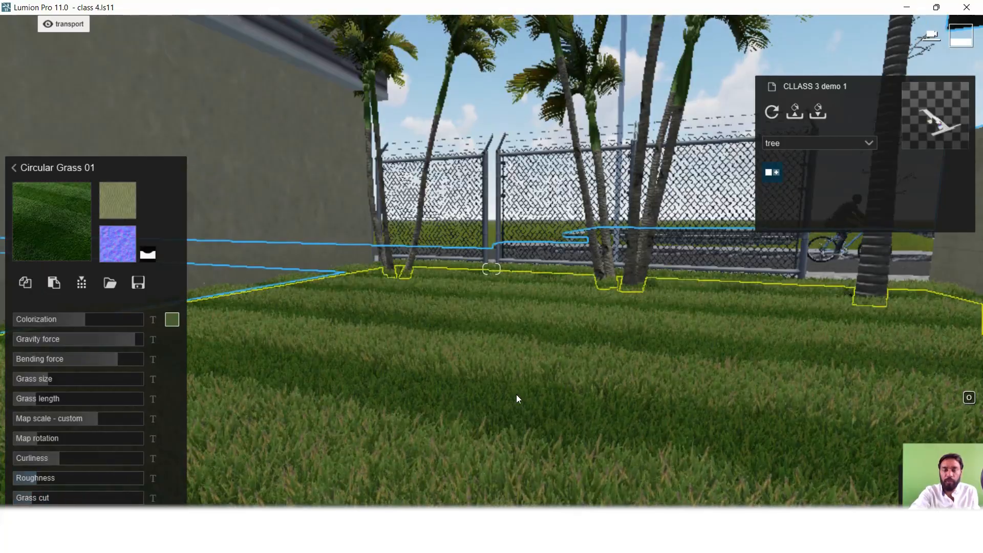
key("w")
key("s")
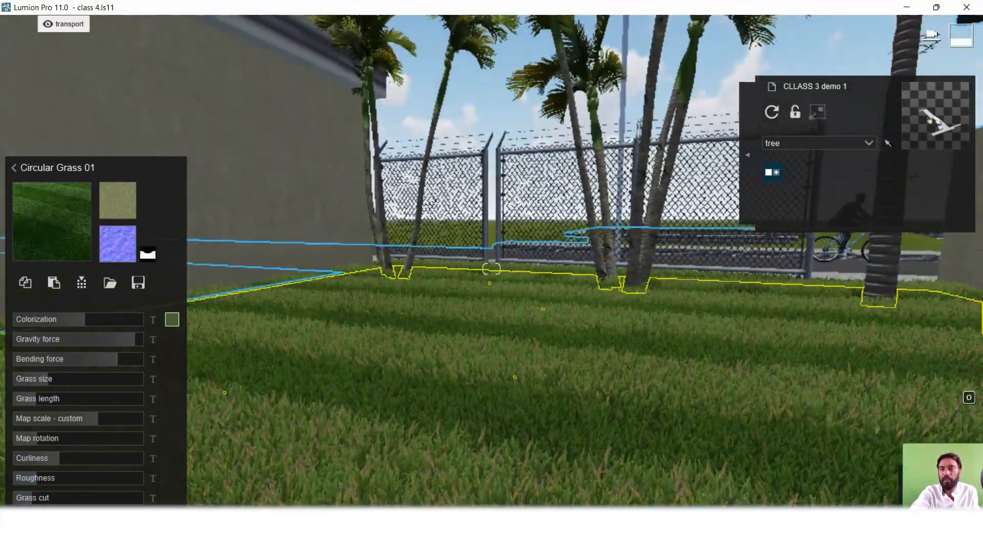
left_click(919, 480)
- Examine the striped grass lawn around the palms, fence and building from different heights and distances
key("s")
key("w")
key("w")
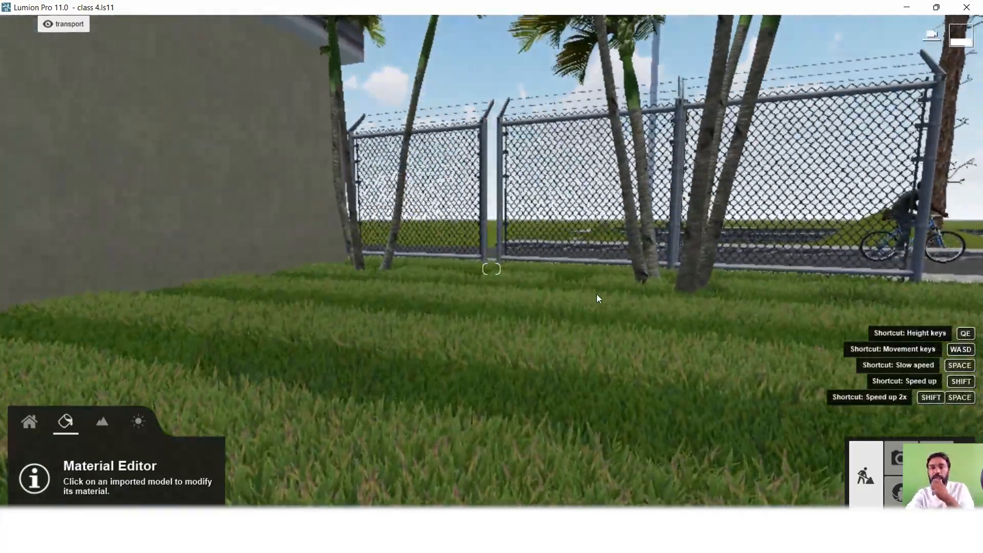
key("s")
key("w")
key("s")
right_click_drag(588, 307, 648, 298)
right_click_drag(436, 266, 474, 245)
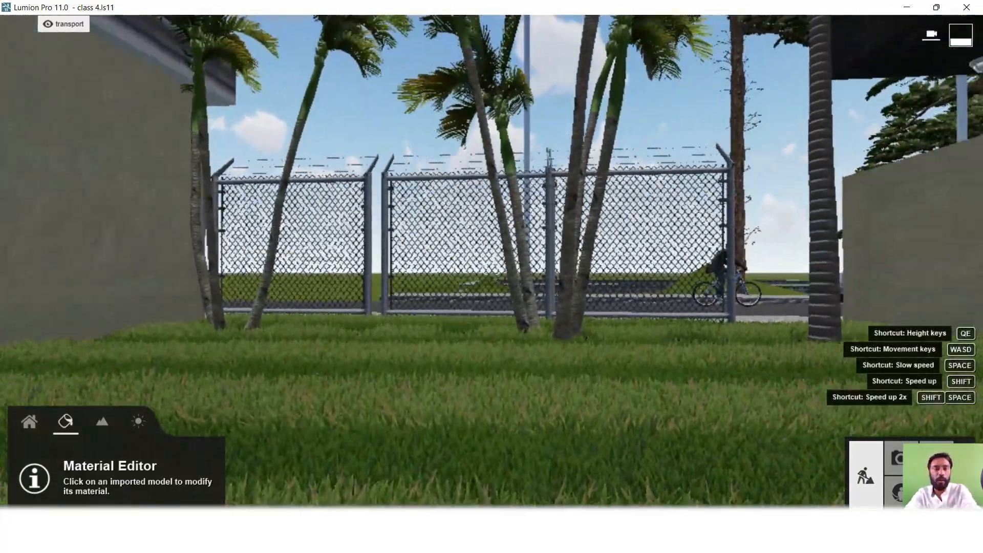
key("e")
key("q")
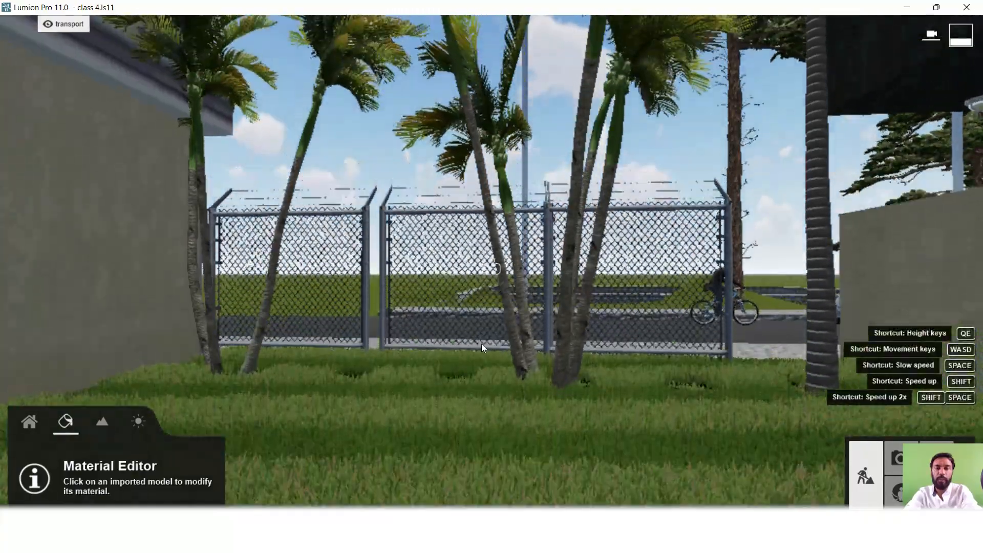
key("s")
key("s")
key("w")
right_click_drag(548, 361, 529, 393)
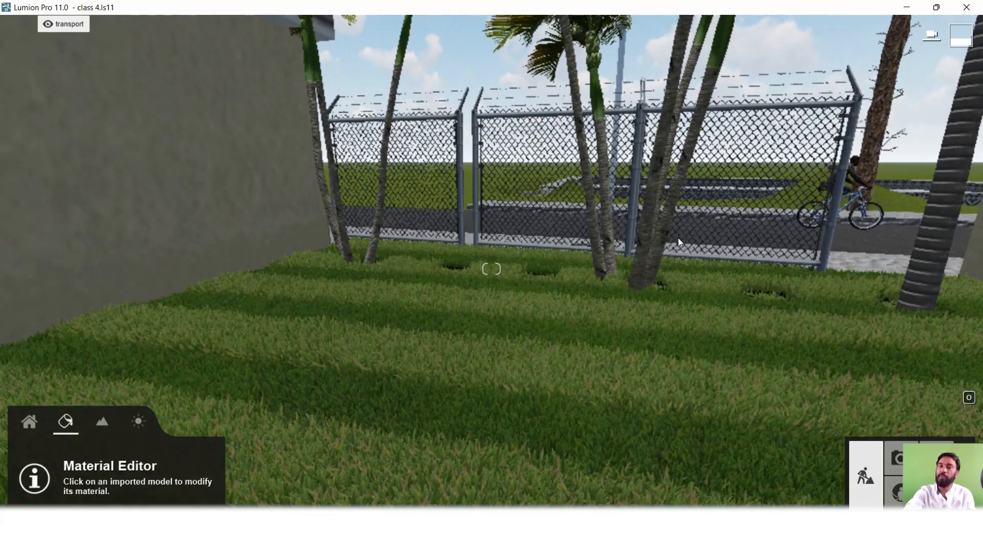
key("s")
key("w")
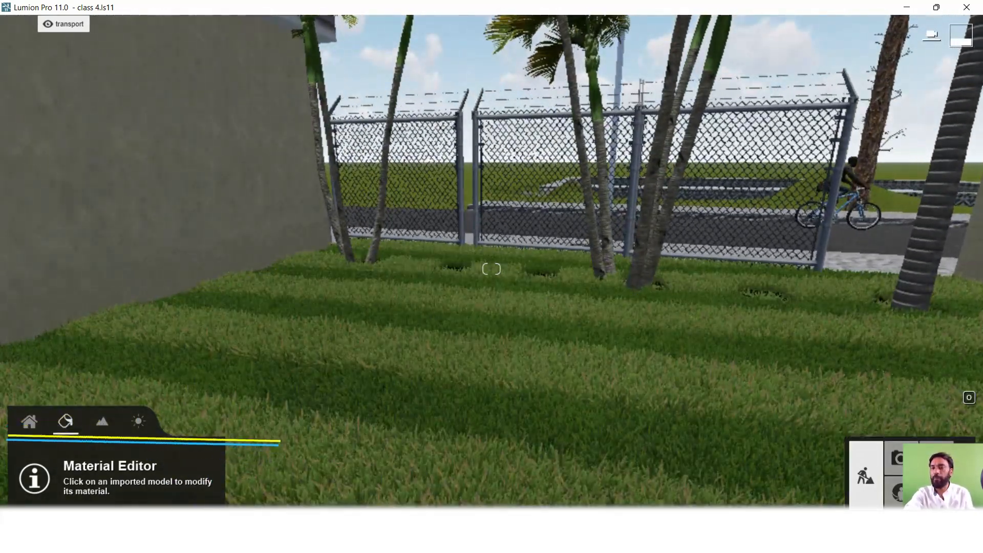
key("s")
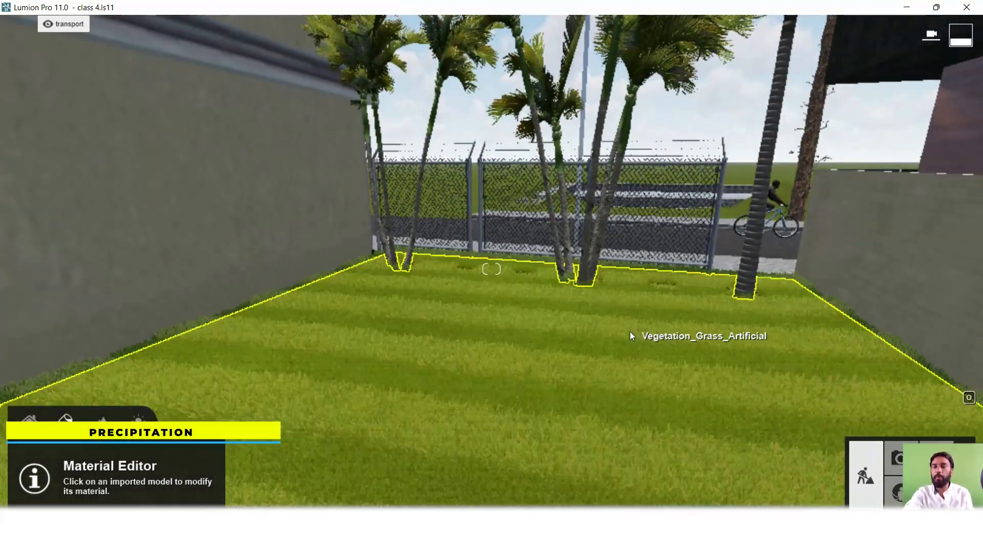
key("s")
key("w")
key("s")
key("d")
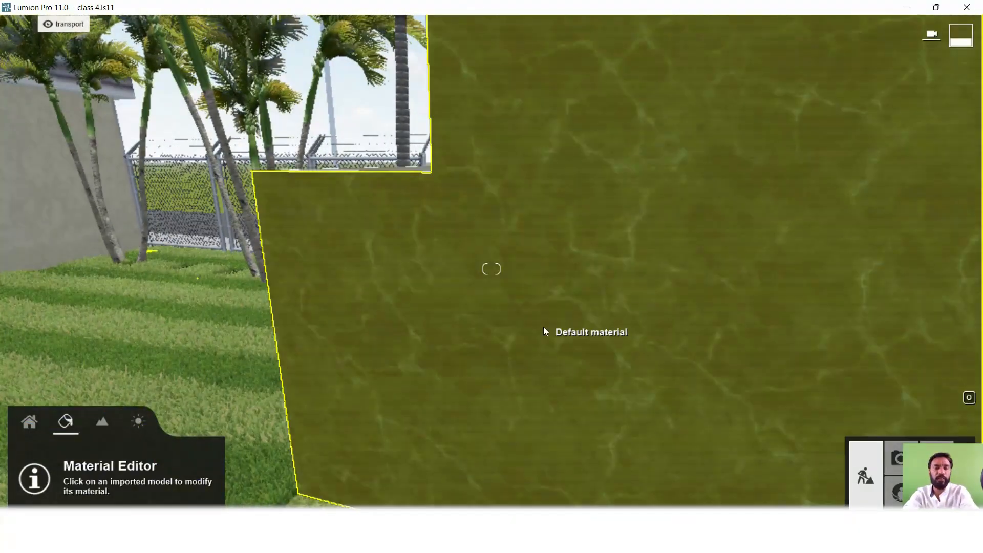
key("q")
key("s")
key("s")
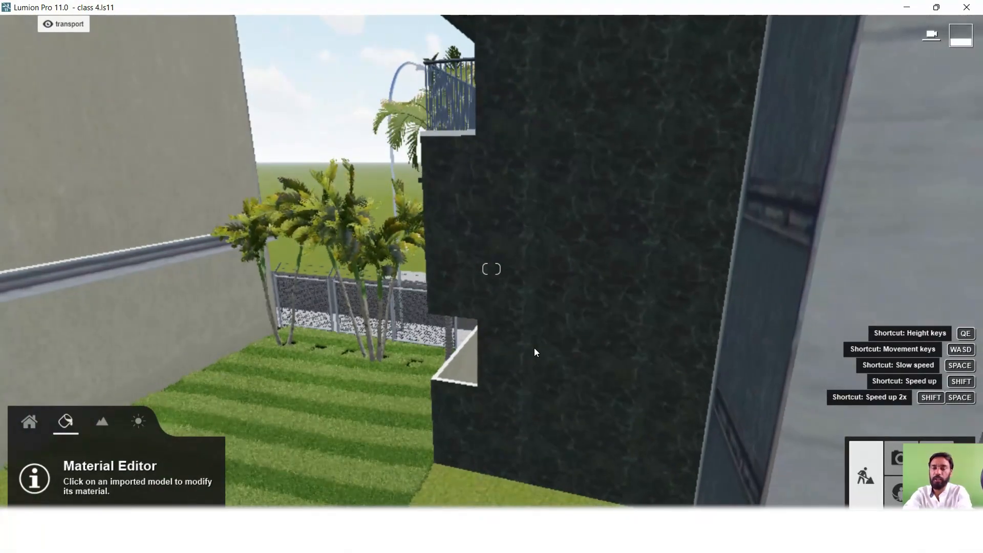
key("d")
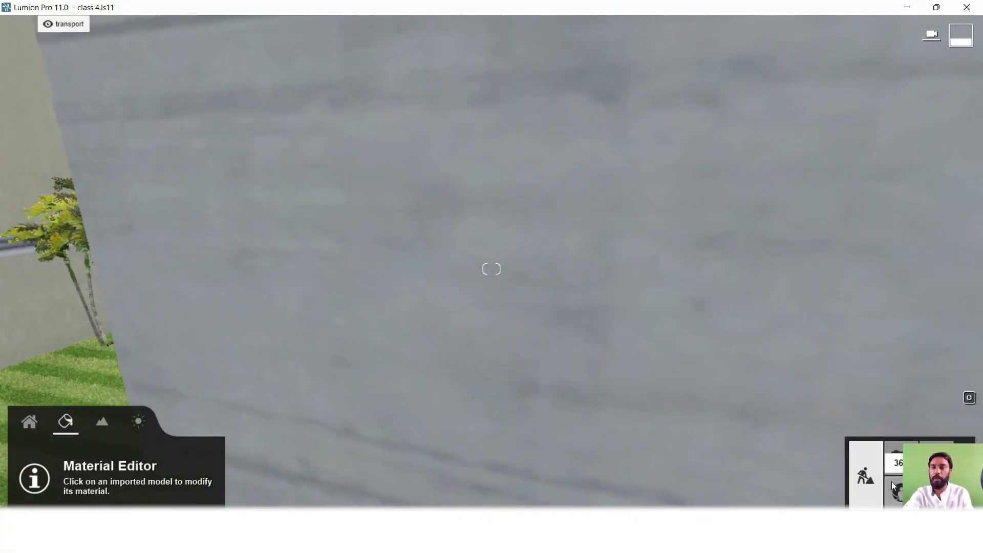
- Switch to Photo mode, recall photo 1, turn on its existing Precipitation effect and remove that effect
left_click(898, 457)
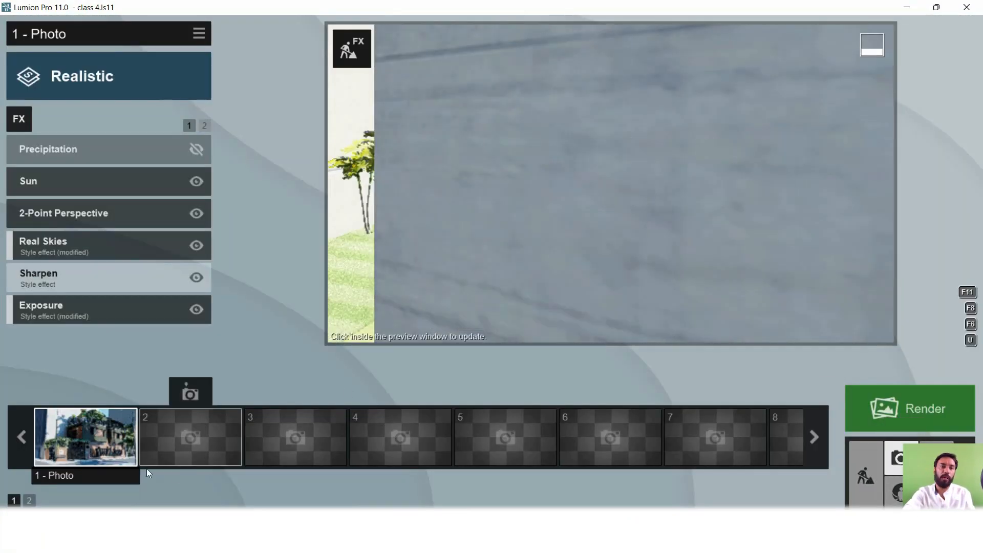
left_click(76, 429)
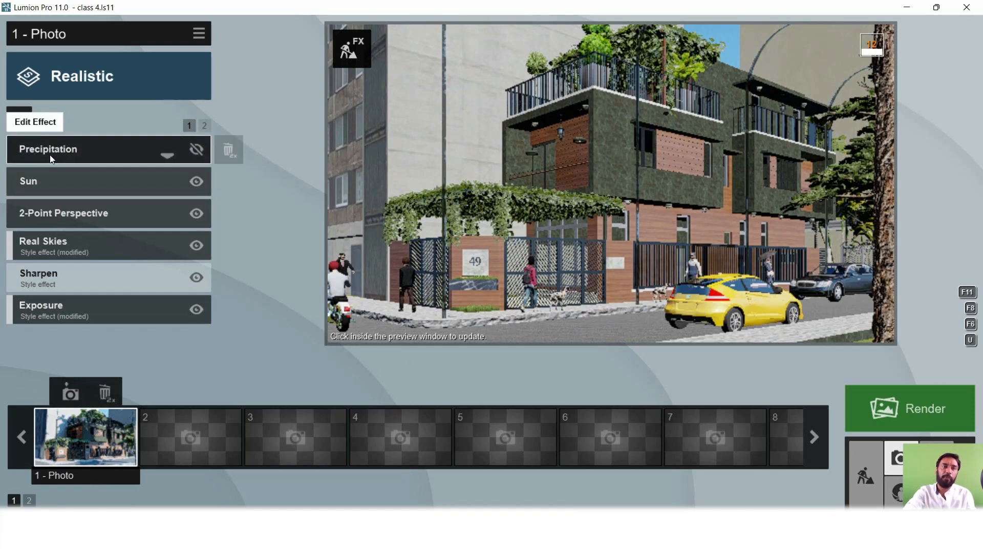
left_click(198, 150)
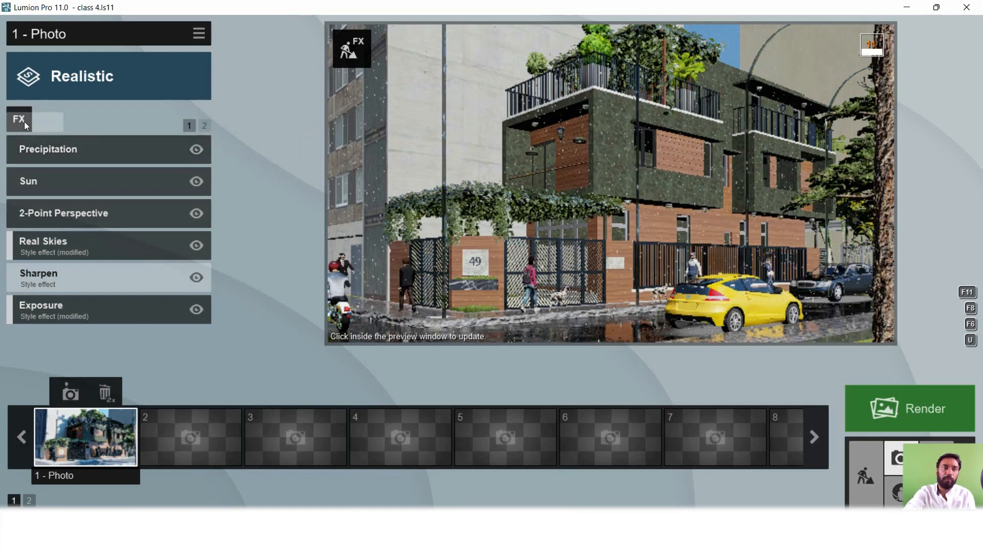
mouse_move(228, 151)
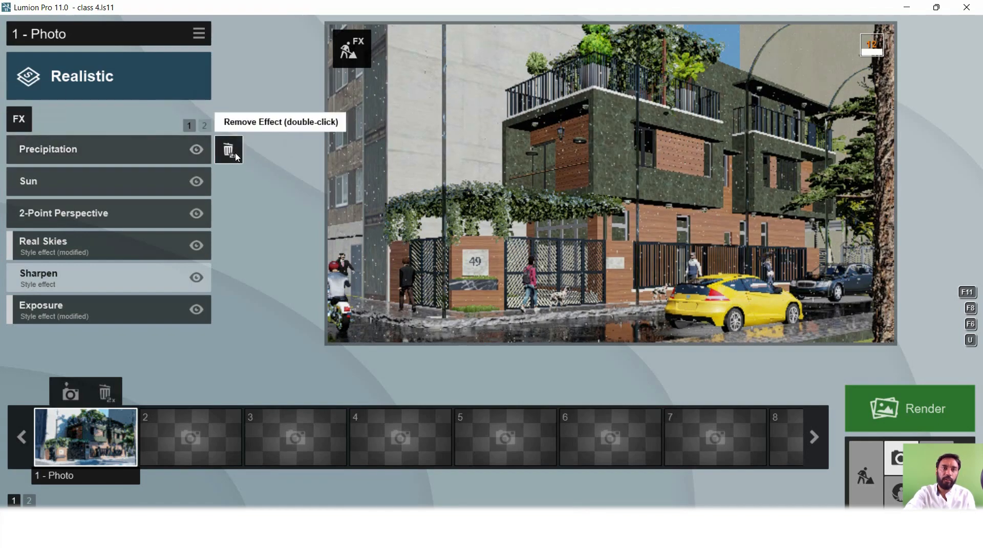
double_click(228, 151)
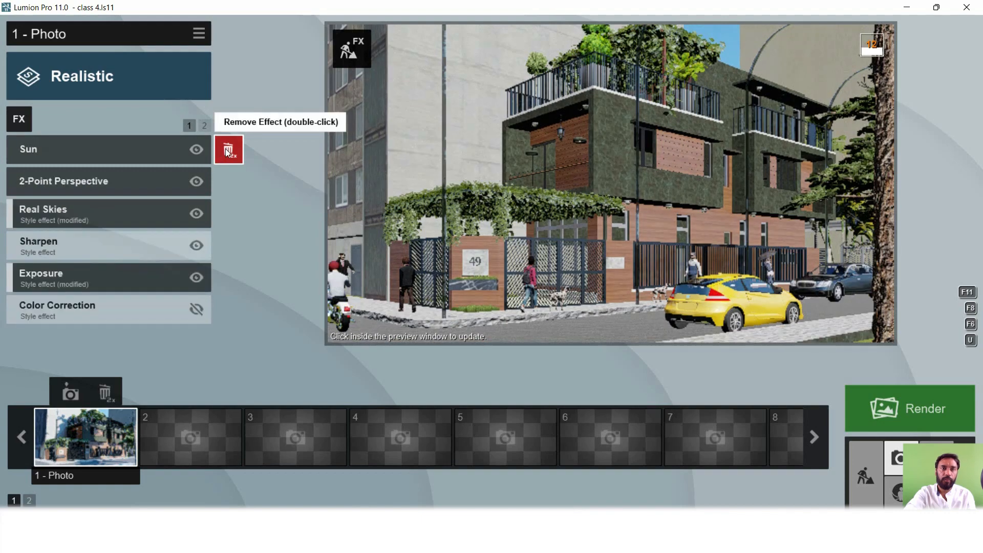
- Add the Weather Precipitation effect to photo 1, keep it almost fully rain, set precipitation phase to 0.4 and slightly reduce particle size
left_click(36, 117)
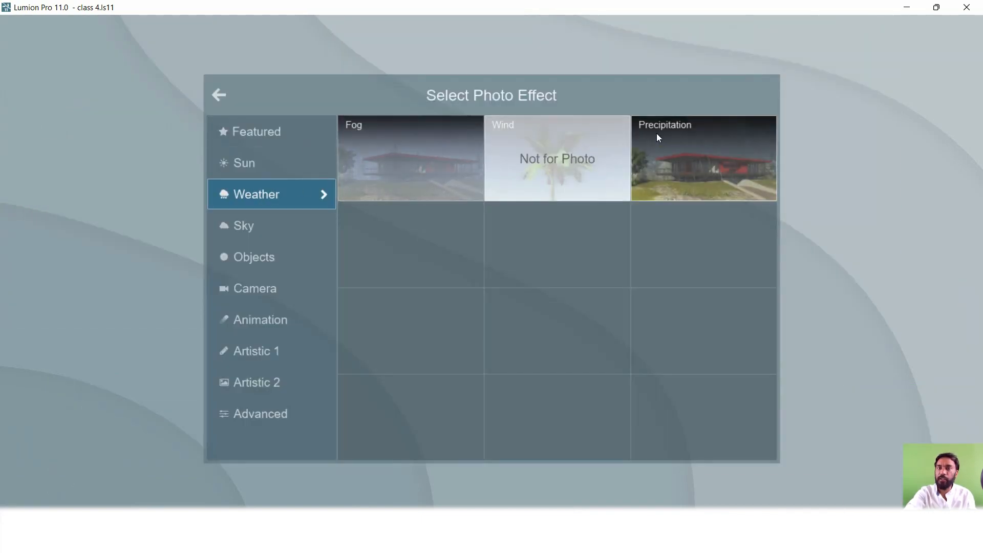
left_click(690, 145)
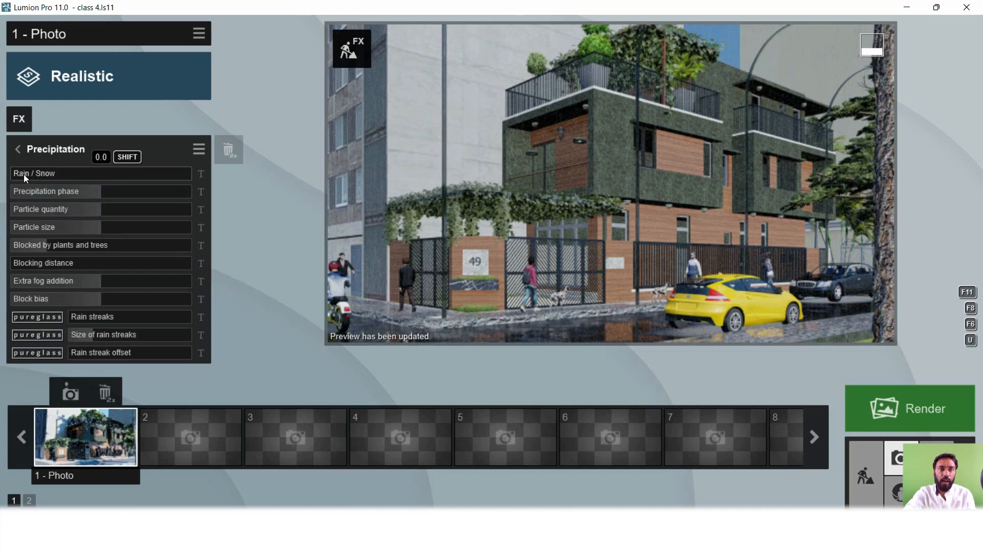
mouse_move(24, 174)
left_mouse_down()
mouse_move(108, 175)
mouse_move(20, 179)
left_mouse_up()
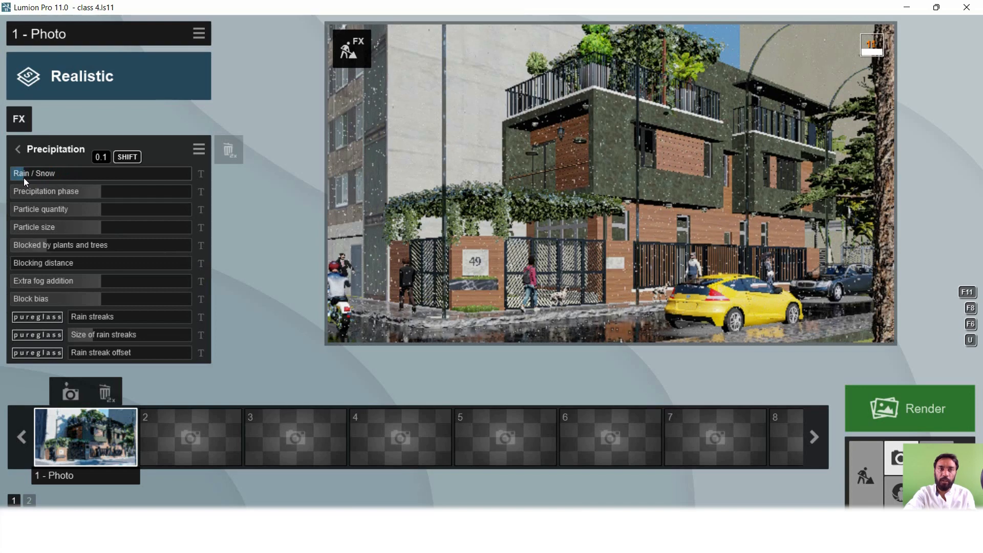
mouse_move(69, 191)
left_mouse_down()
mouse_move(21, 191)
mouse_move(101, 191)
mouse_move(87, 192)
left_mouse_up()
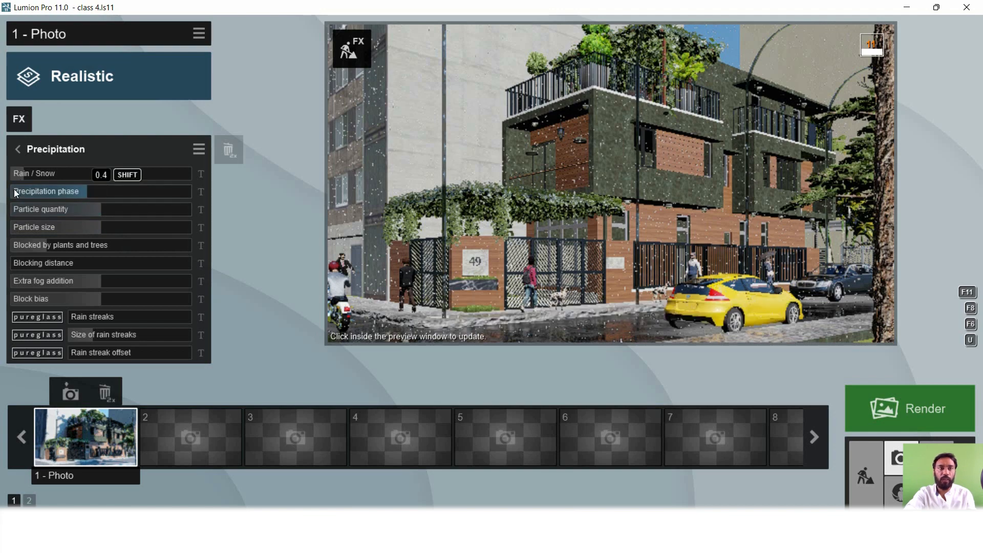
left_click_drag(28, 171, 17, 174)
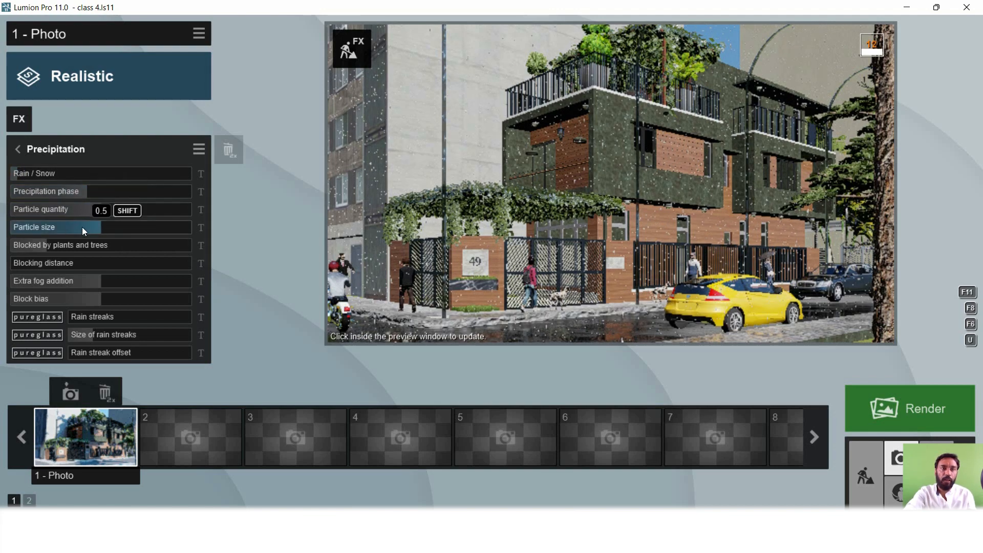
left_click_drag(105, 233, 85, 233)
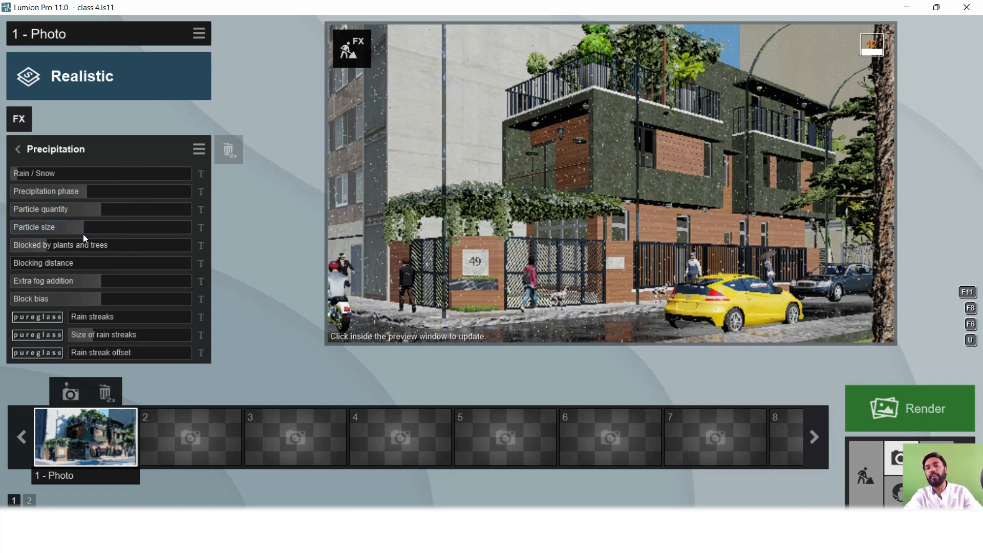
- Slightly raise the rain's blocking by plants and trees, set blocking distance to 0.4 and extra fog addition to 0.3
mouse_move(689, 154)
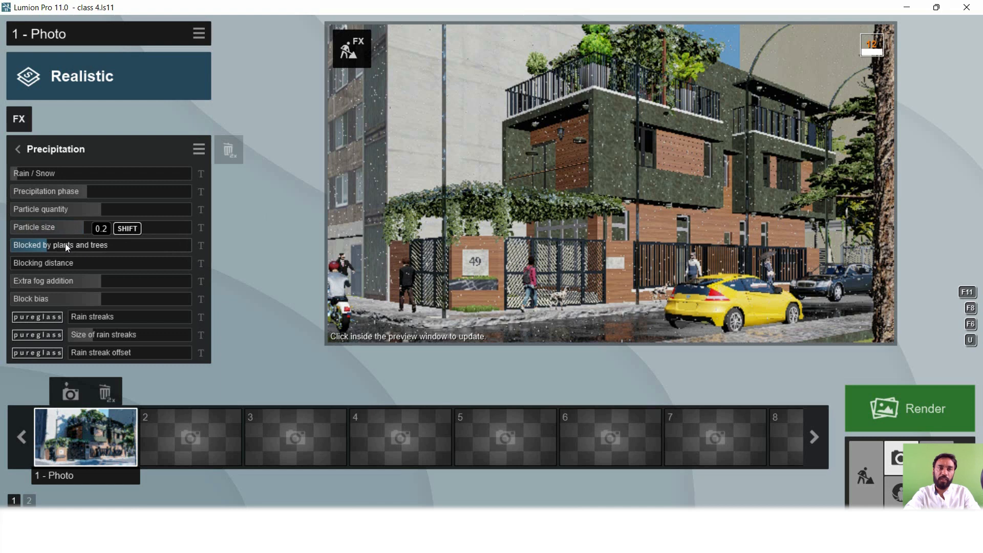
left_click_drag(103, 247, 25, 248)
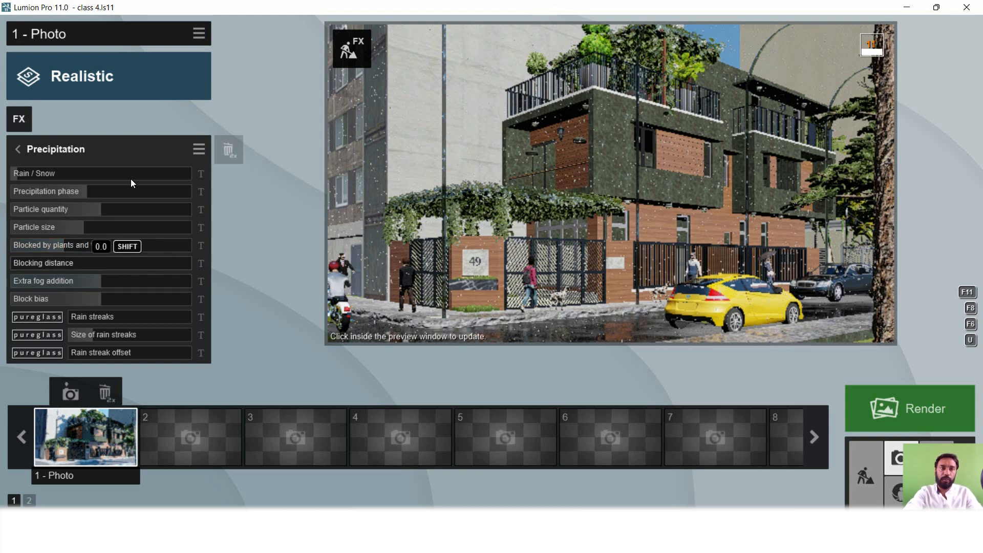
left_click_drag(24, 264, 83, 267)
left_click_drag(145, 266, 45, 268)
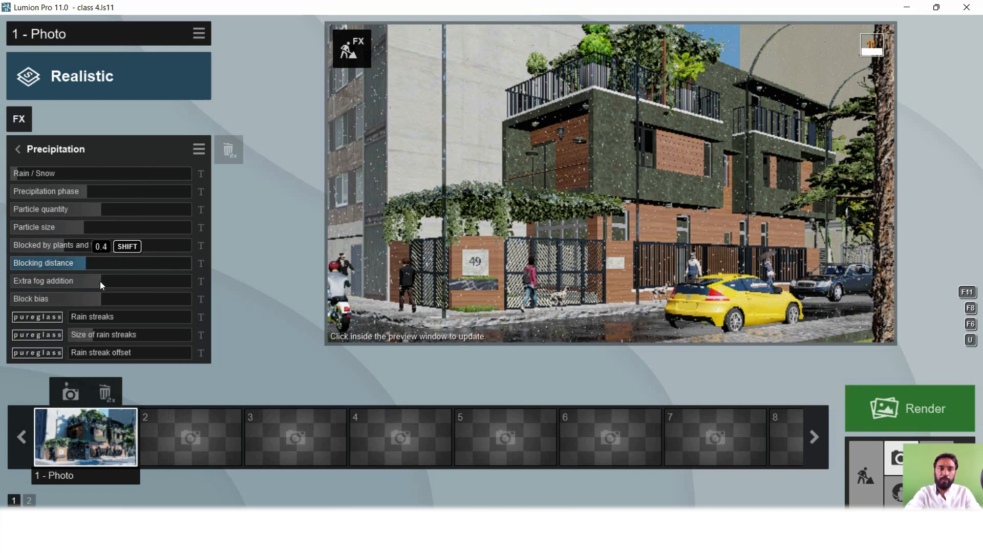
left_click_drag(156, 281, 183, 276)
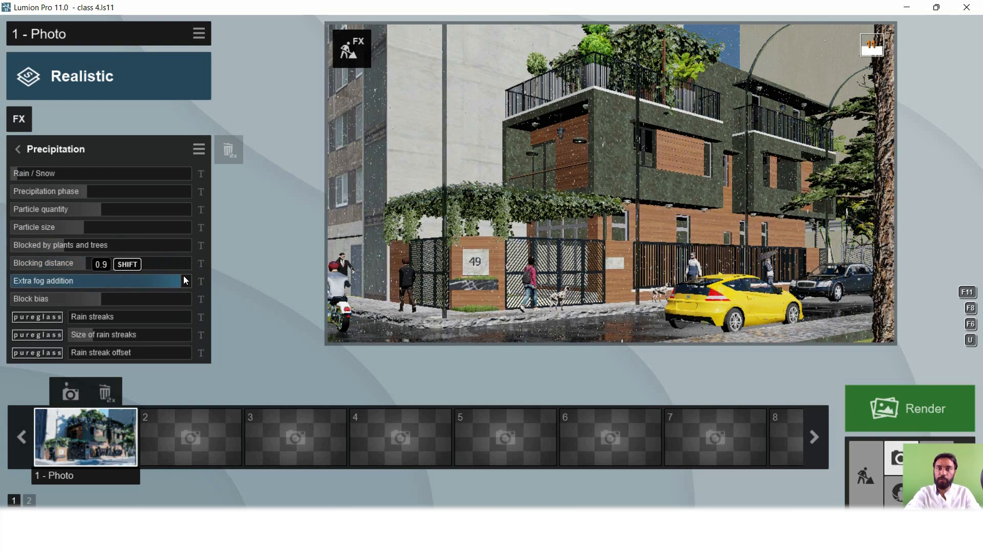
left_click(60, 278)
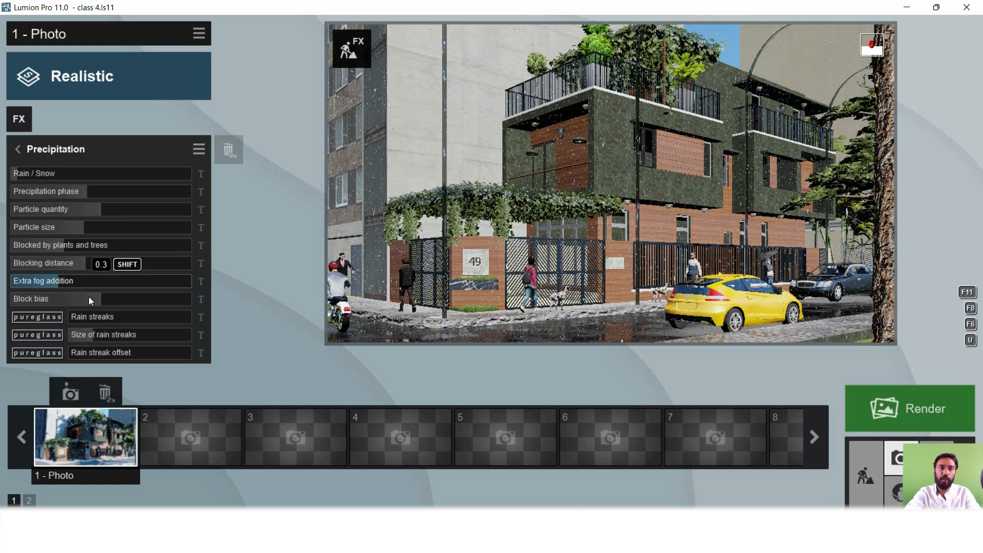
- Set block bias near its midpoint, add slight rain streaks of small size, and set the rain streak offset to 0.9
left_click_drag(105, 300, 172, 299)
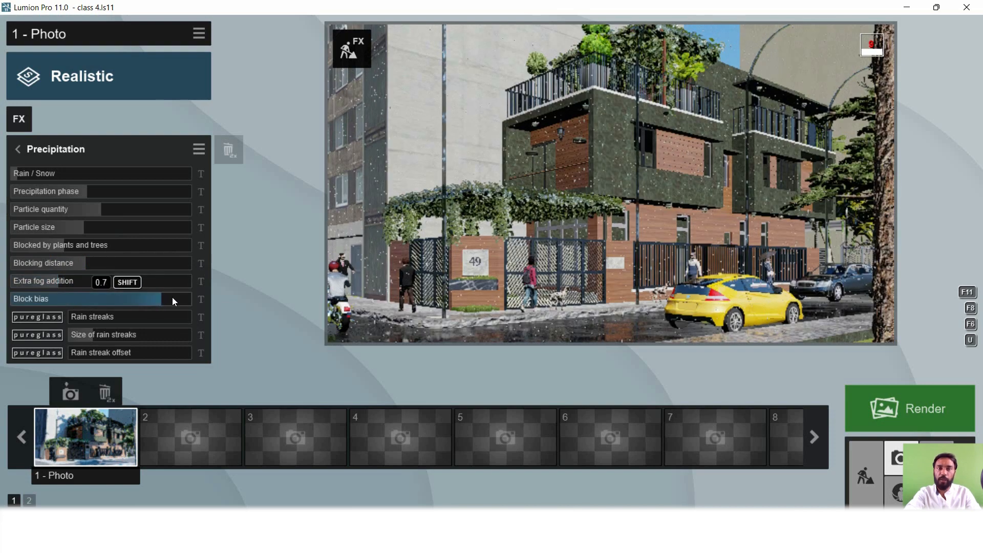
left_click(100, 297)
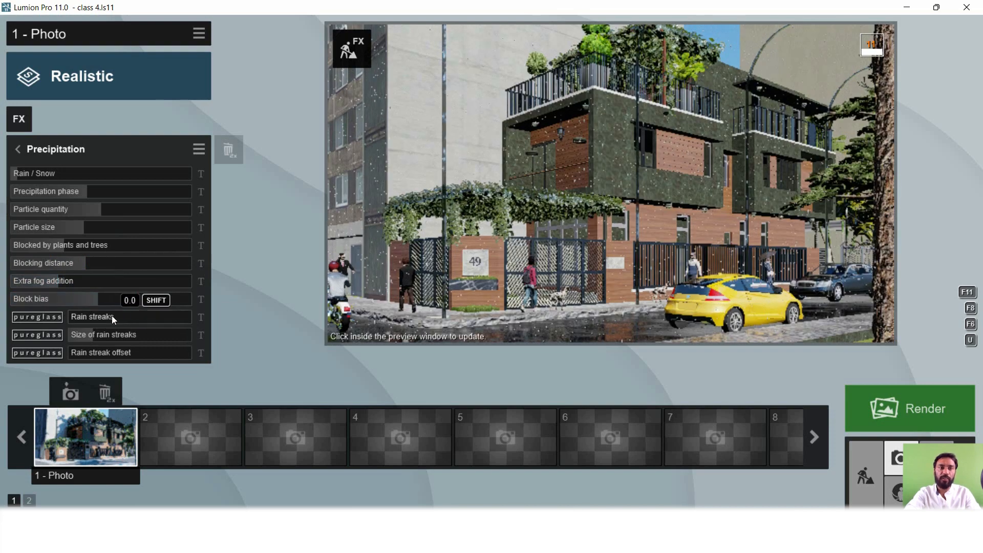
left_click(84, 317)
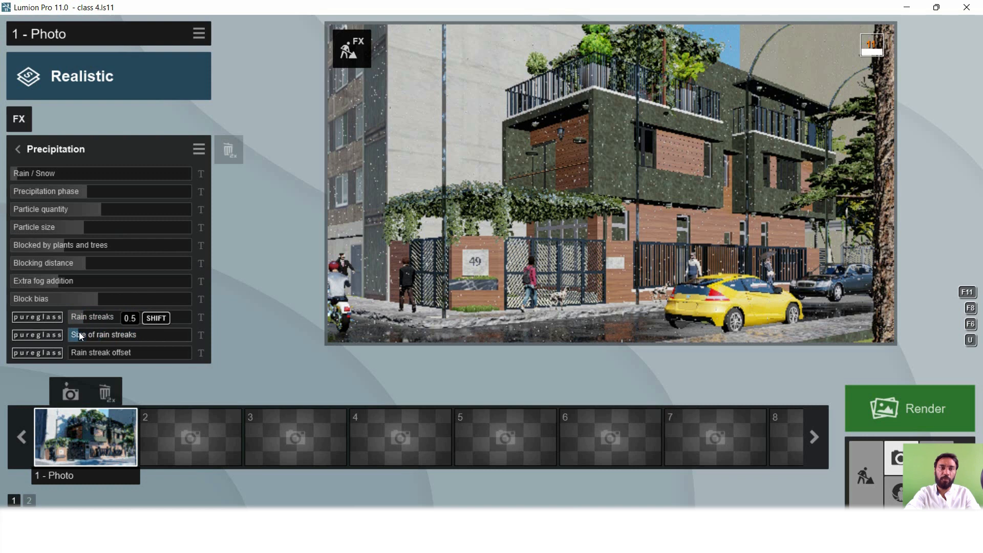
left_click_drag(79, 332, 83, 333)
left_click(129, 353)
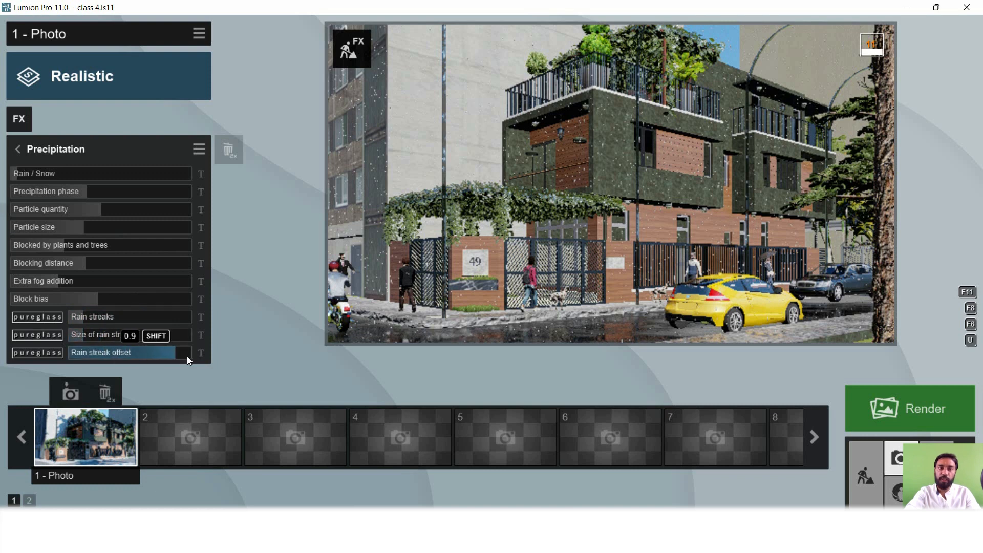
- Return to Build mode and look over the building, street, trees and pool from near and far
left_click(106, 351)
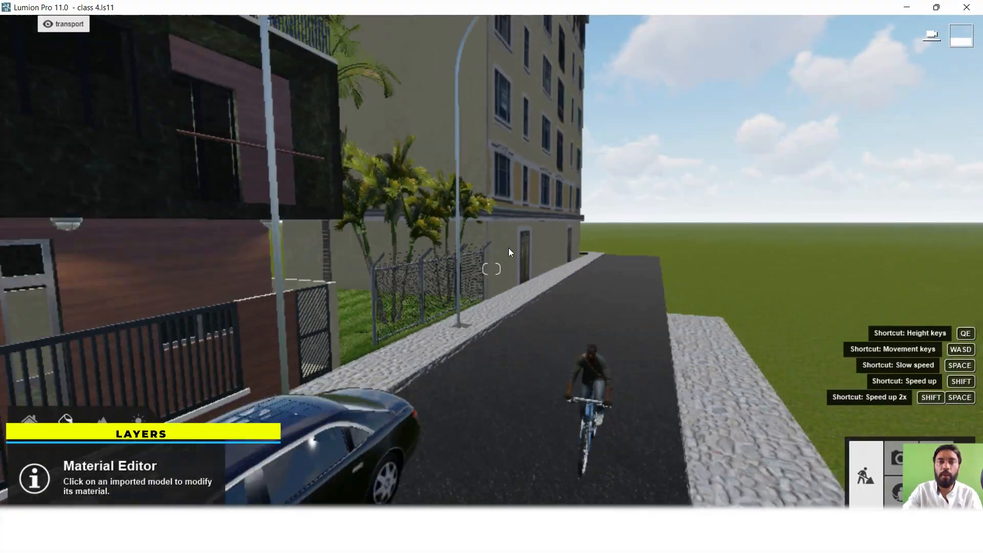
scroll(529, 216, "down", 12)
scroll(461, 294, "up", 3)
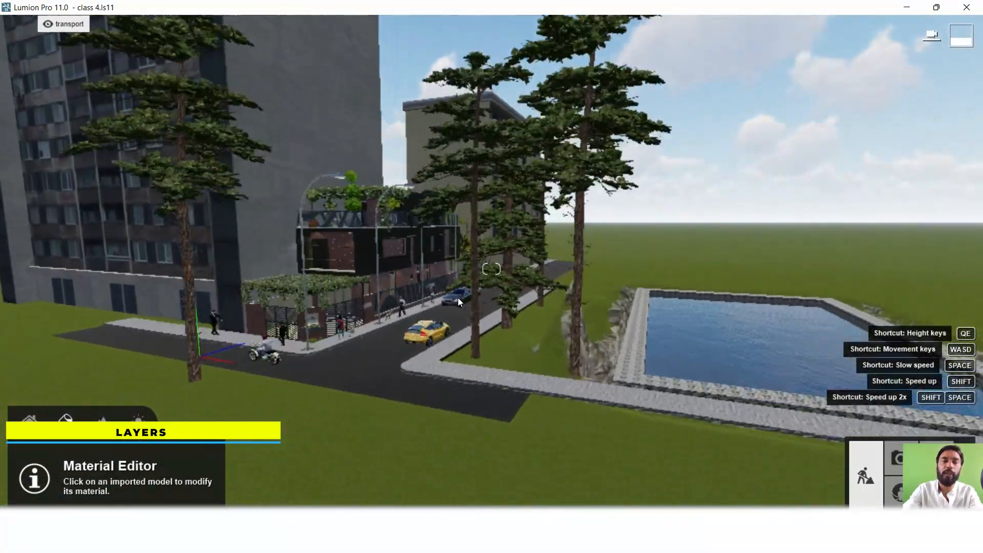
right_click_drag(457, 297, 459, 339)
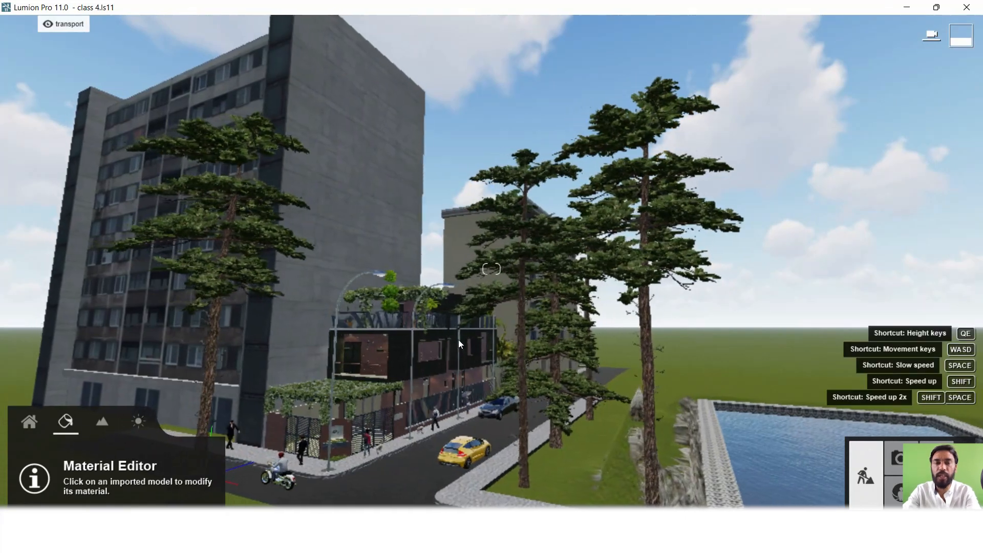
middle_click_drag(458, 339, 530, 377)
middle_click_drag(476, 361, 450, 441)
scroll(490, 434, "down", 3)
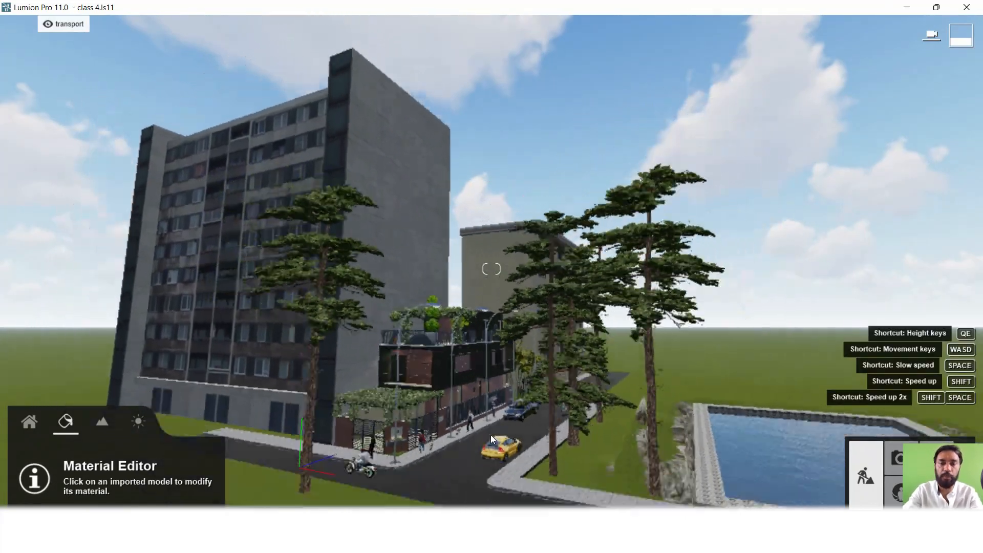
scroll(491, 435, "up", 4)
right_click_drag(490, 436, 508, 316)
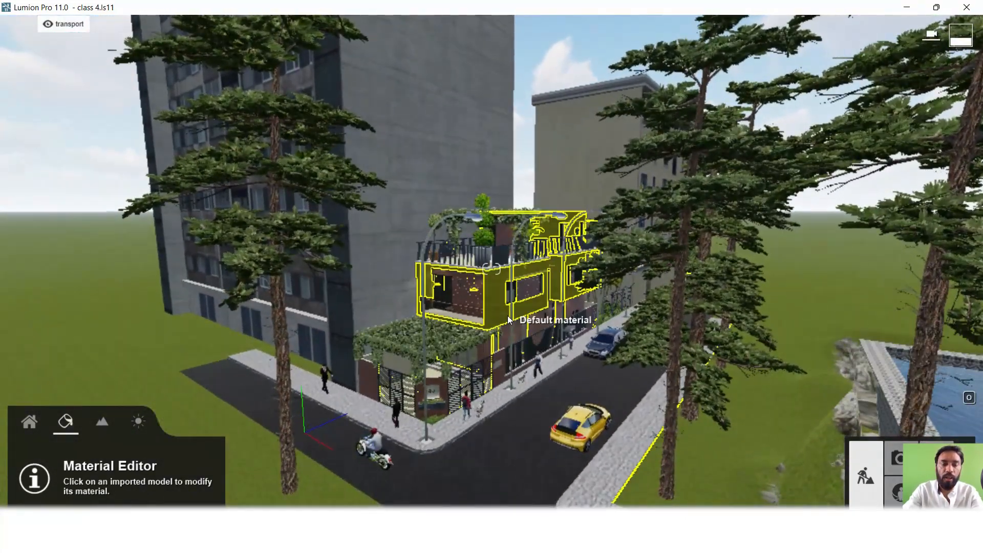
key("e")
key("w")
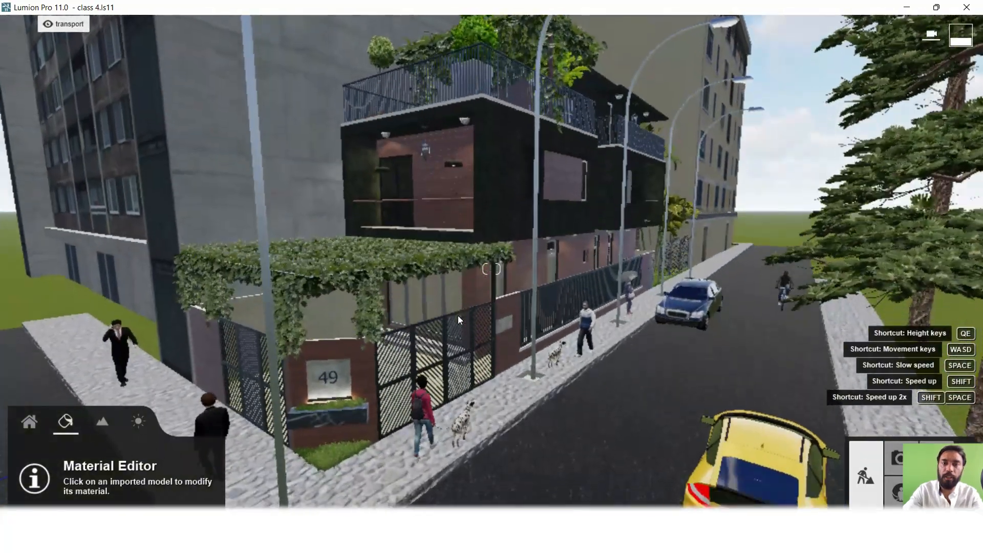
key("e")
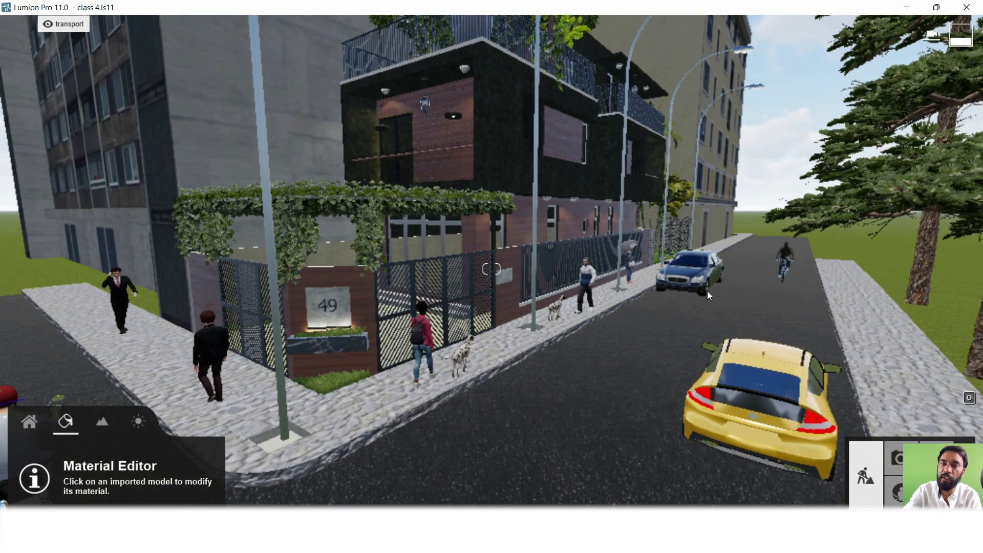
key("s")
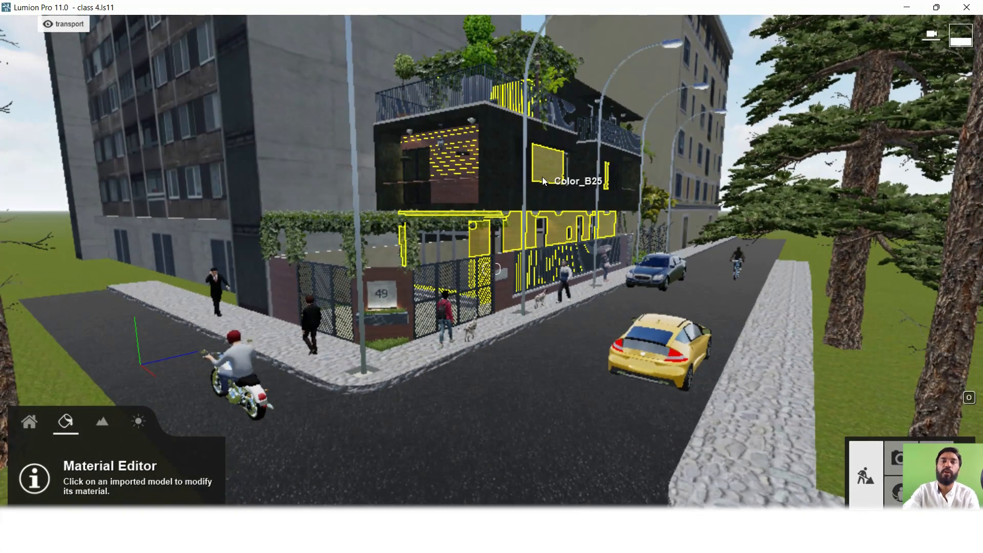
- Examine the building's facade, roof terrace and upper balcony up close
mouse_move(538, 31)
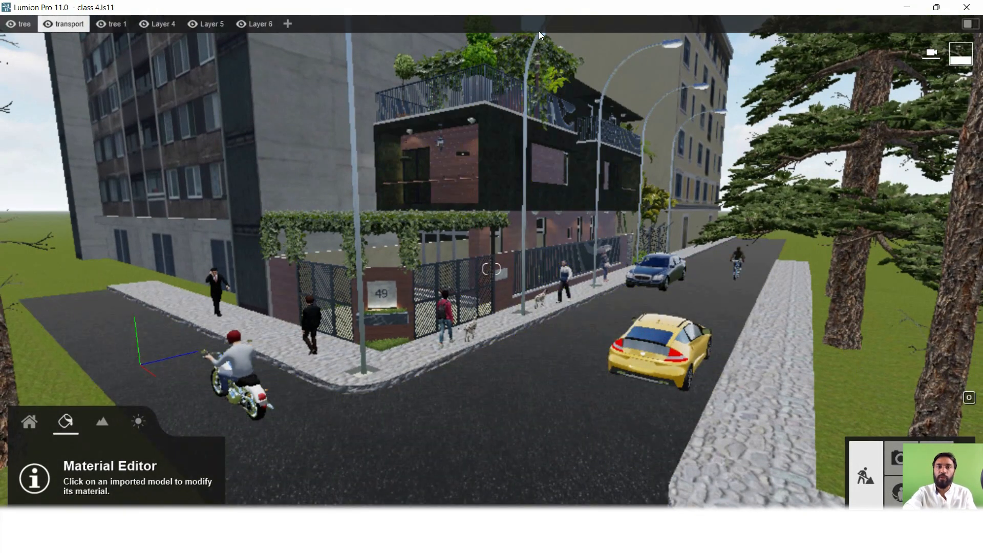
key("w")
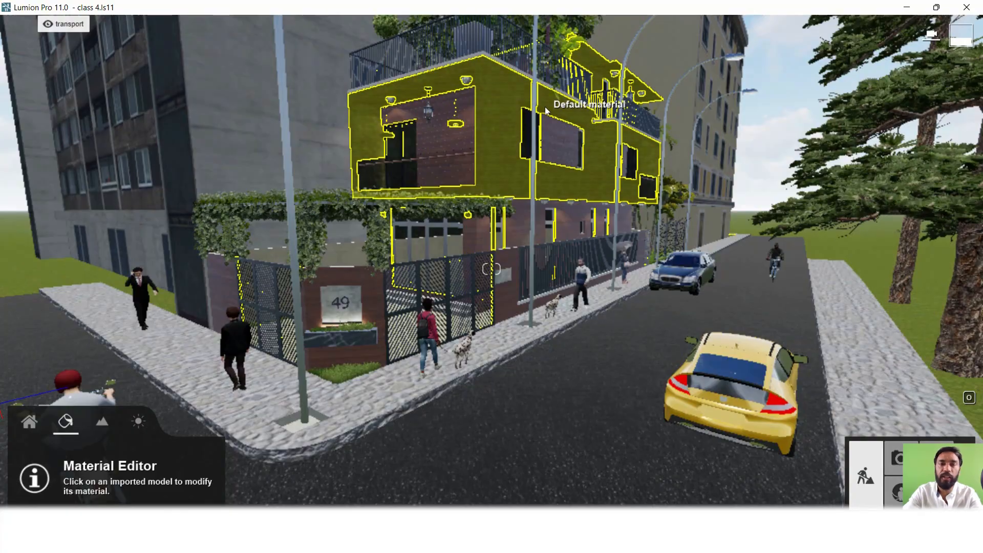
key("q")
key("q")
key("w")
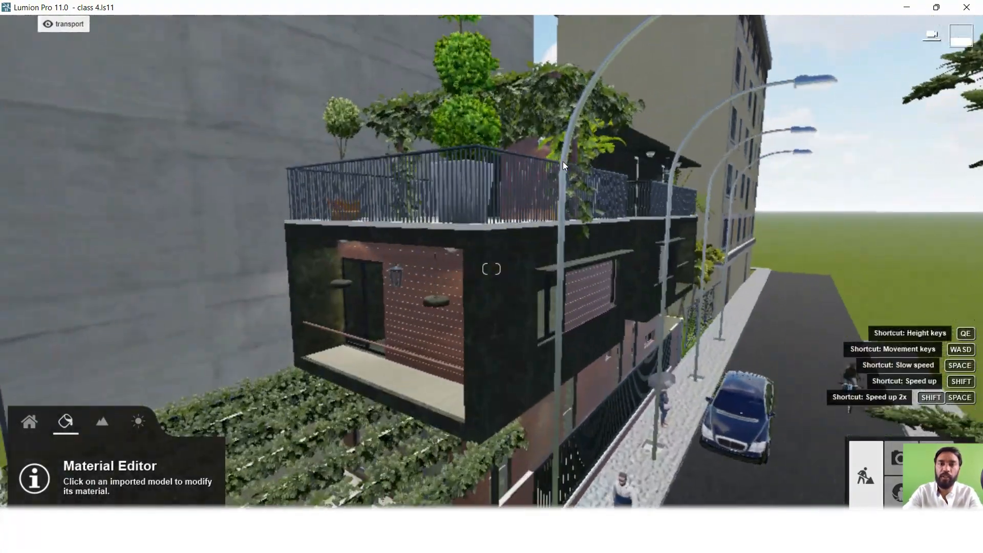
key("q")
key("q")
key("d")
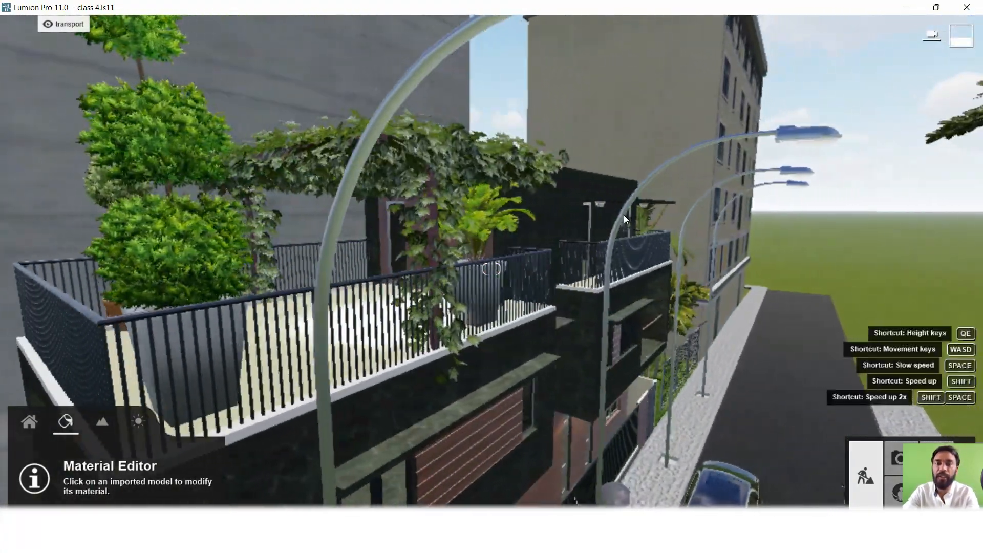
key("w")
key("w")
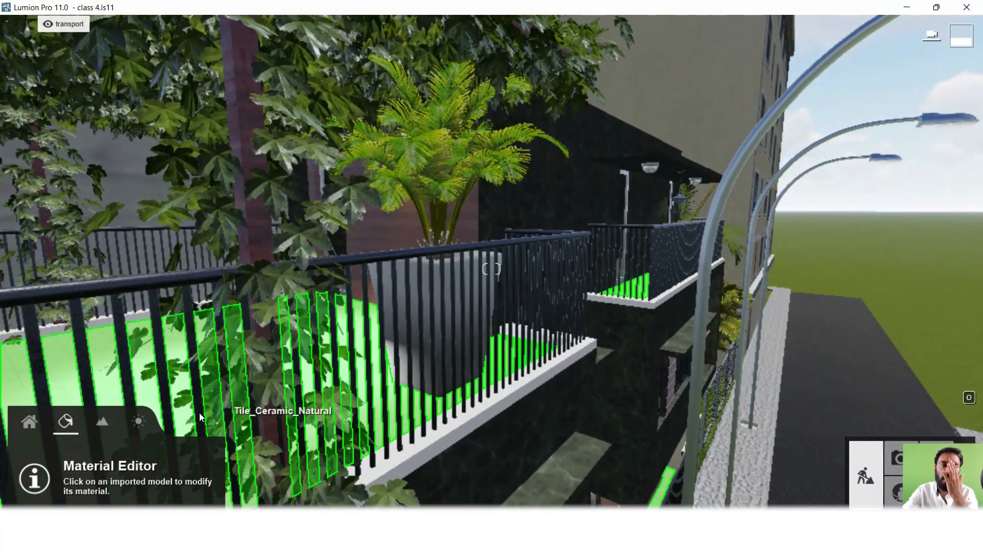
- Switch to object editing and select the two ceiling lamp light sources above the upper balcony
left_click(31, 418)
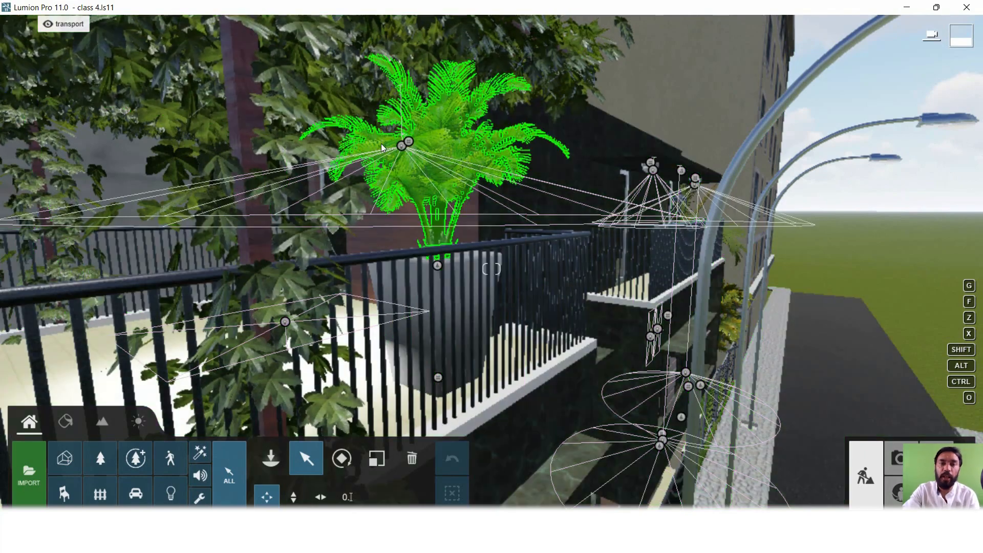
left_click(404, 143)
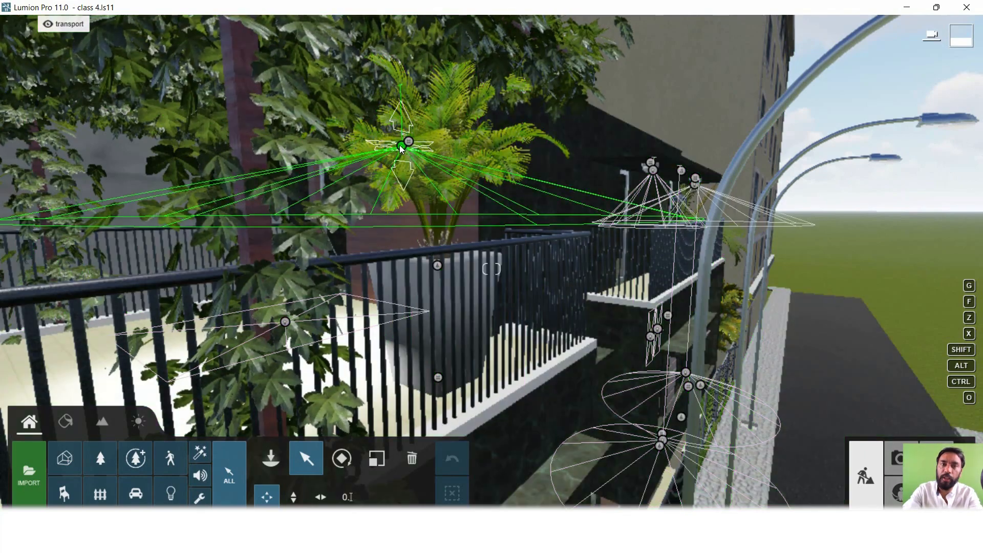
key("w")
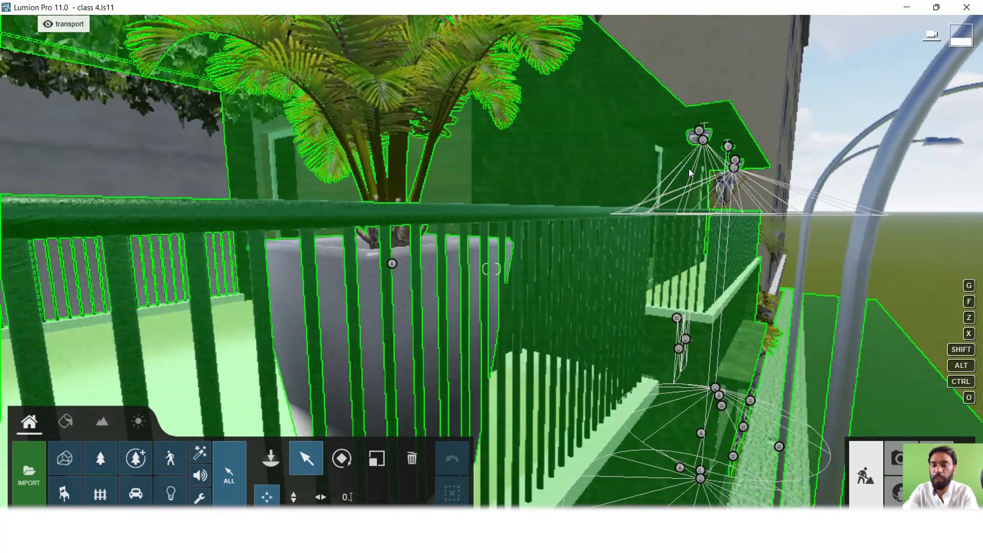
key("d")
key("w")
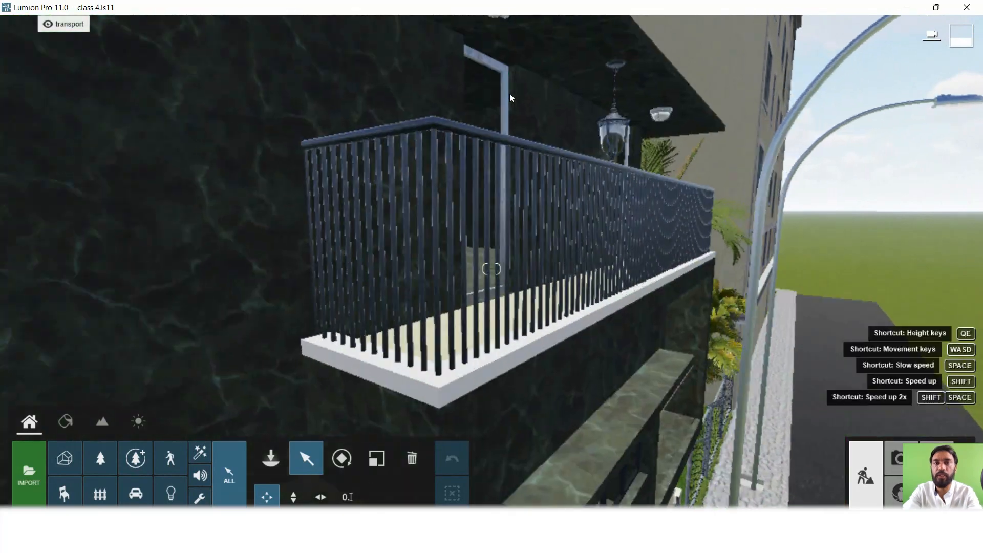
right_click_drag(509, 93, 558, 148)
key("q")
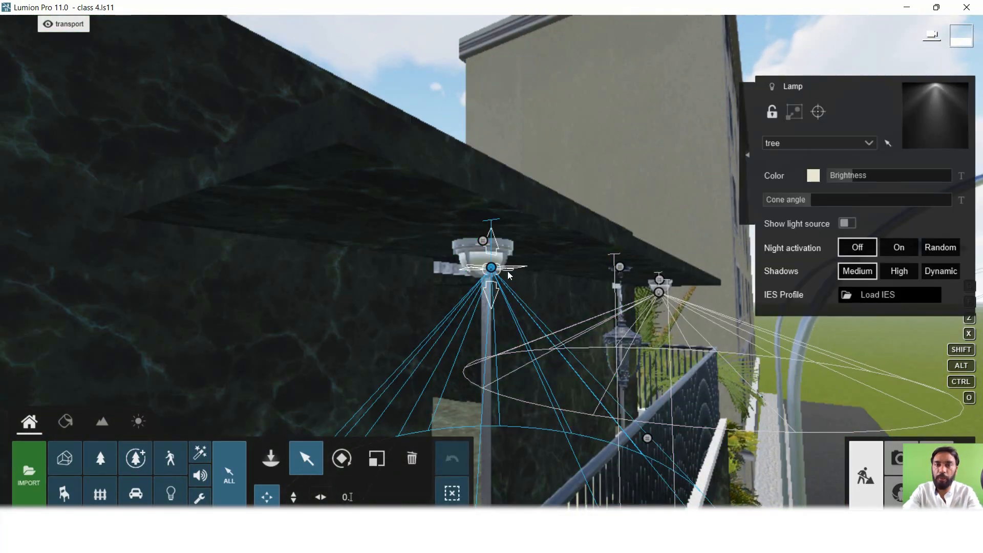
left_click(491, 267, "ctrl")
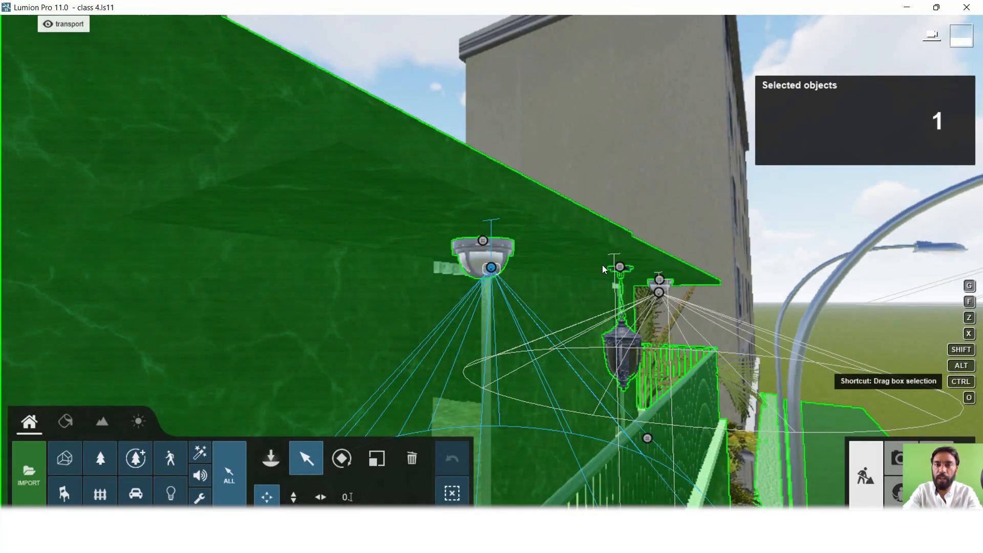
left_click(660, 294, "ctrl")
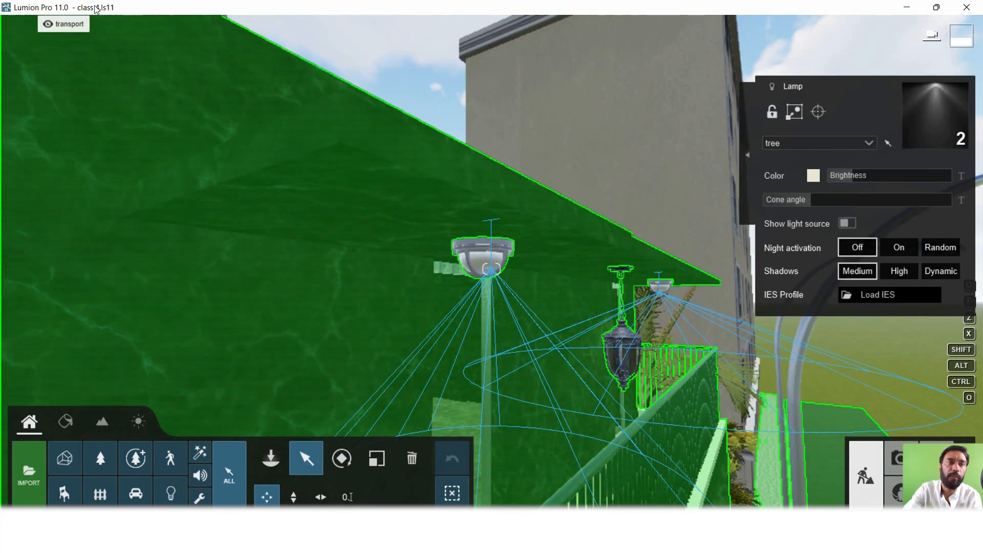
- Rename Layer 4 to lights and assign the two selected lamps to that layer
mouse_move(129, 31)
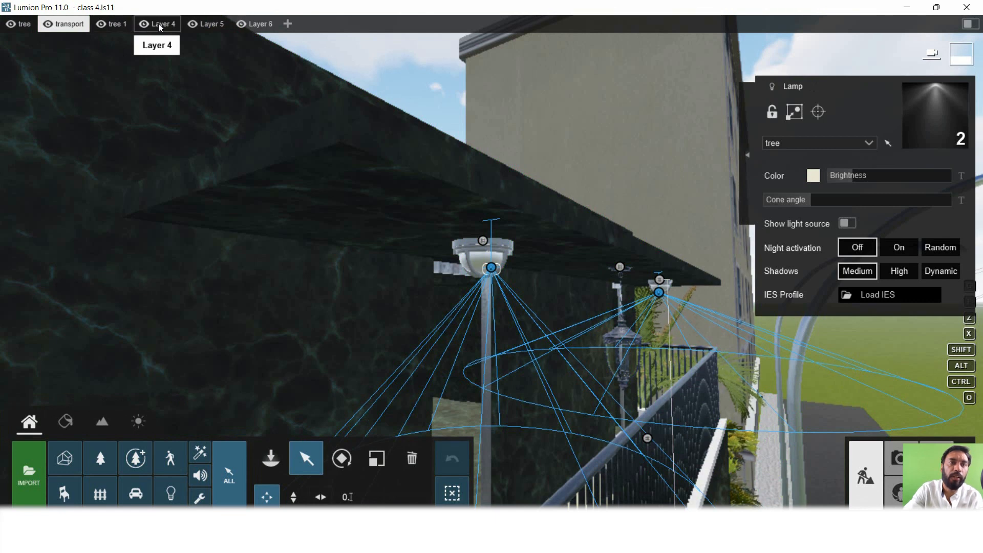
left_click(159, 23)
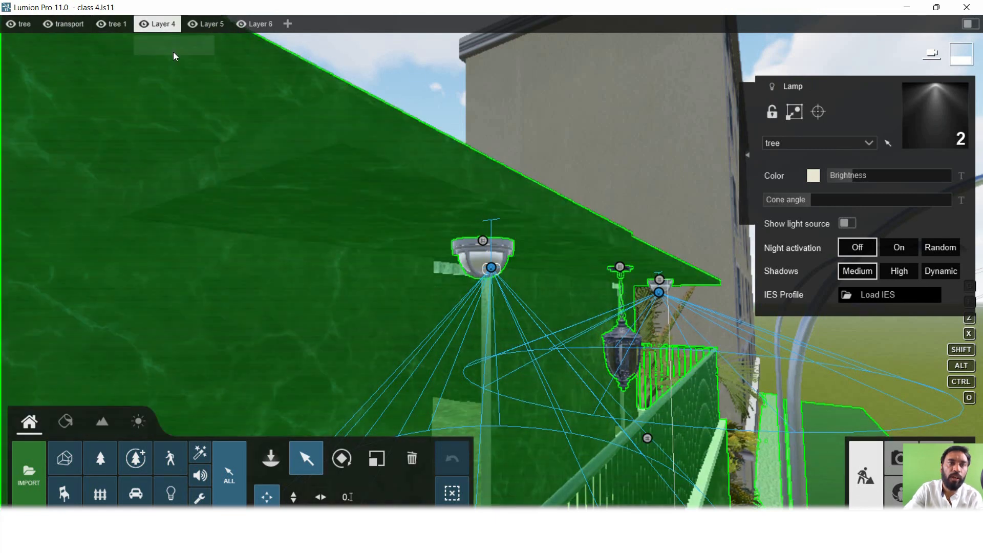
left_click(163, 25)
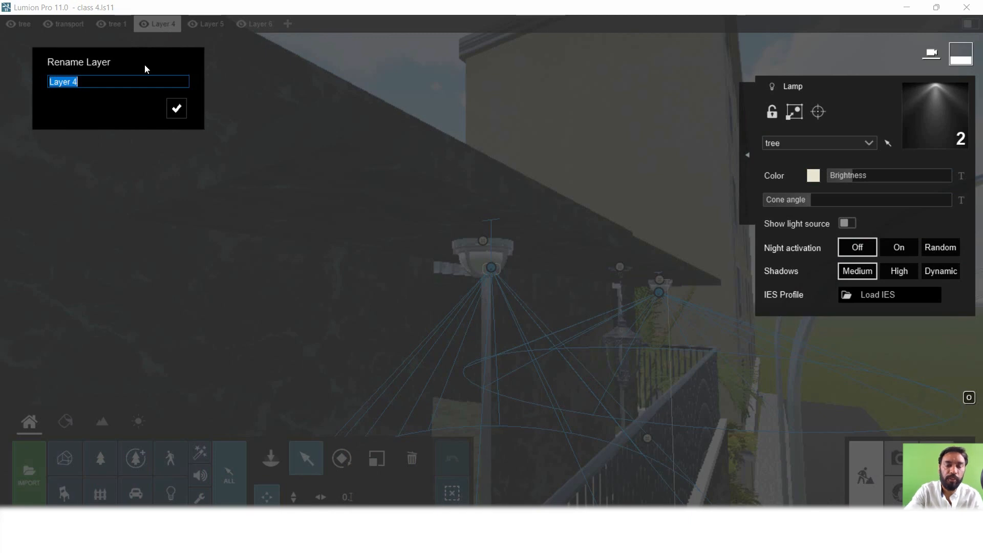
type("lights")
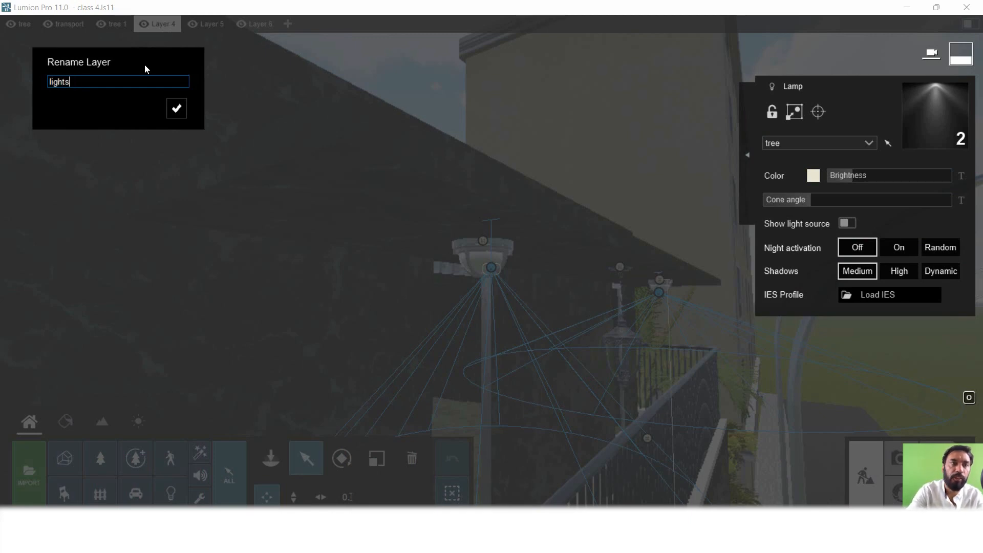
key("Return")
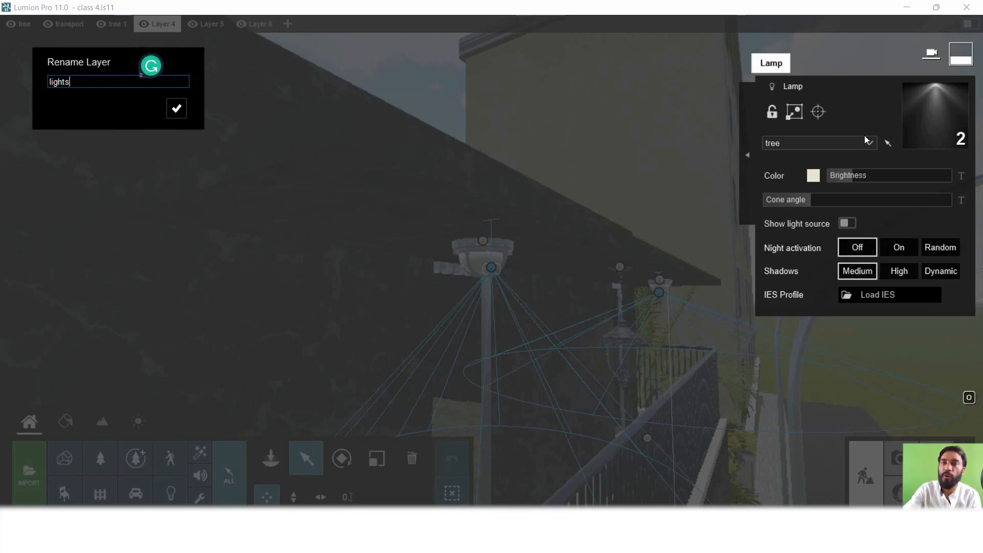
left_click(818, 142)
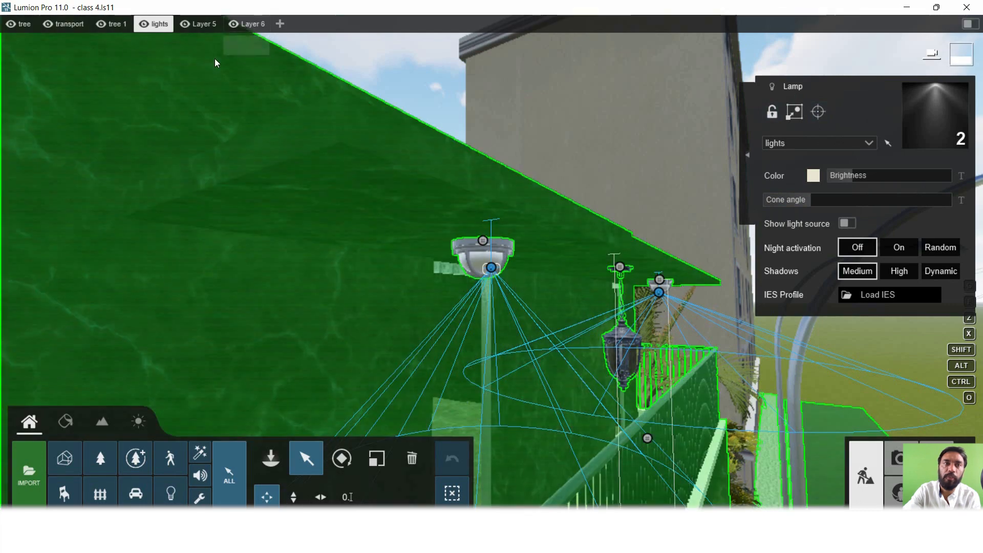
- Turn Layer 5 off and back on, and make it the active layer
left_click(214, 58)
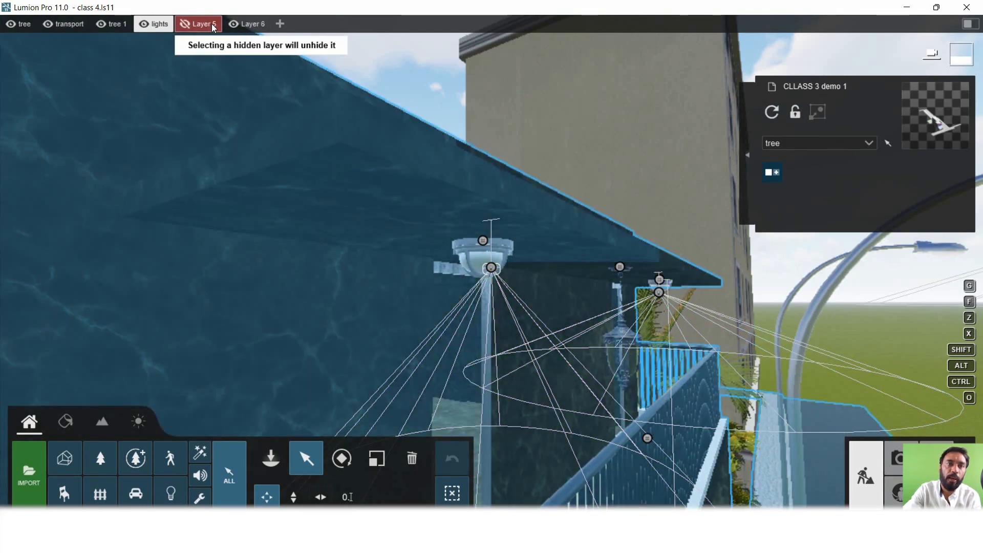
left_click(183, 25)
left_click(197, 23)
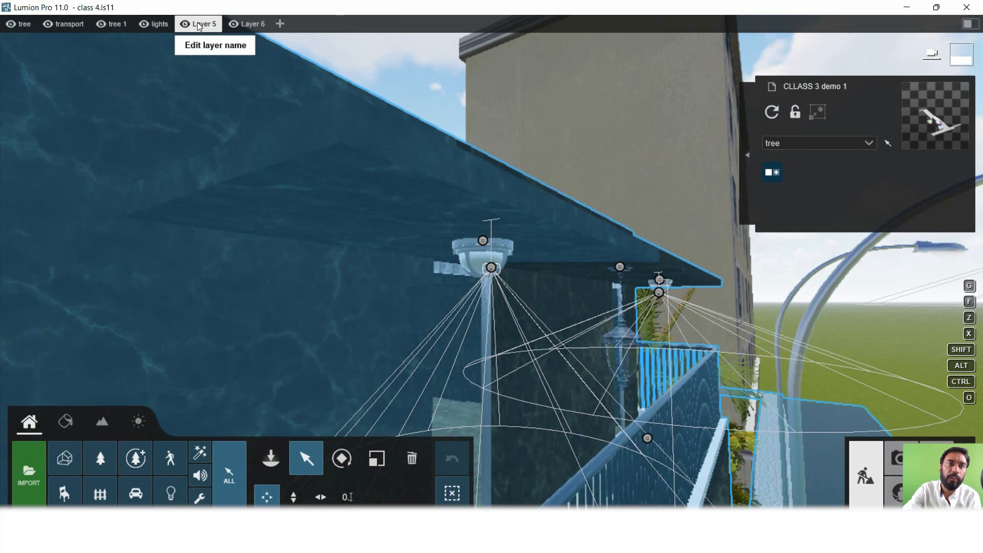
- Hide and show the lights layer to check its effect on the balcony's ceiling lamps
left_click(146, 24)
left_click(146, 23)
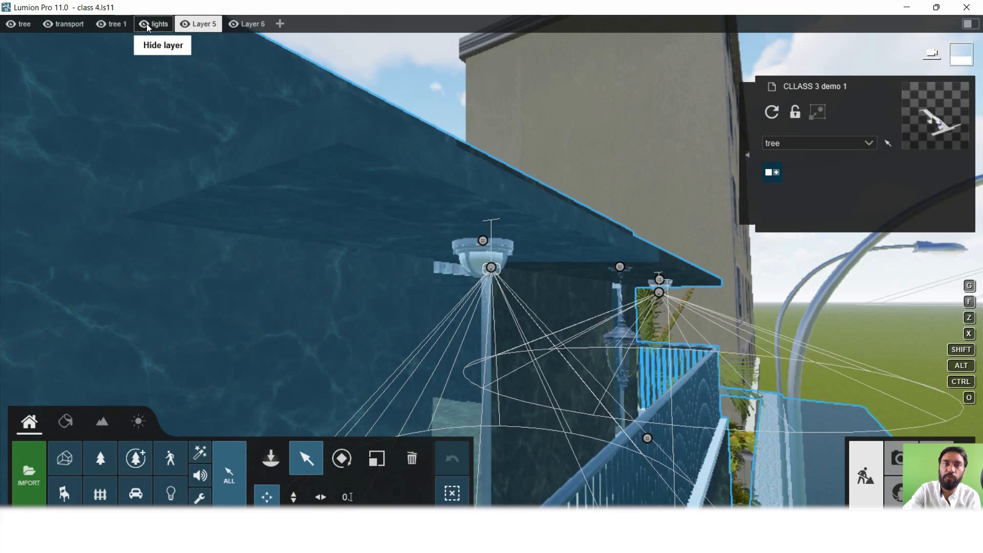
left_click(146, 24)
key("s")
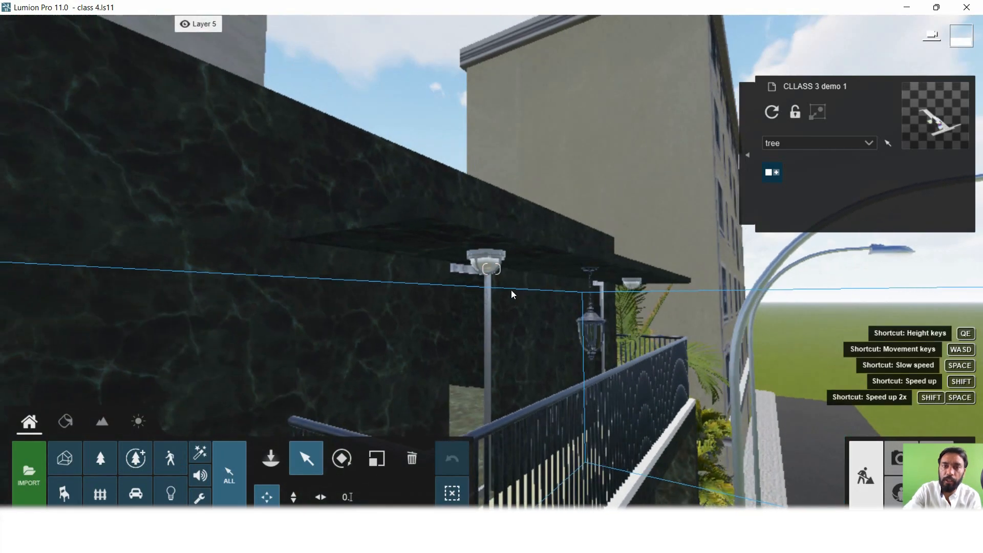
key("s")
key("w")
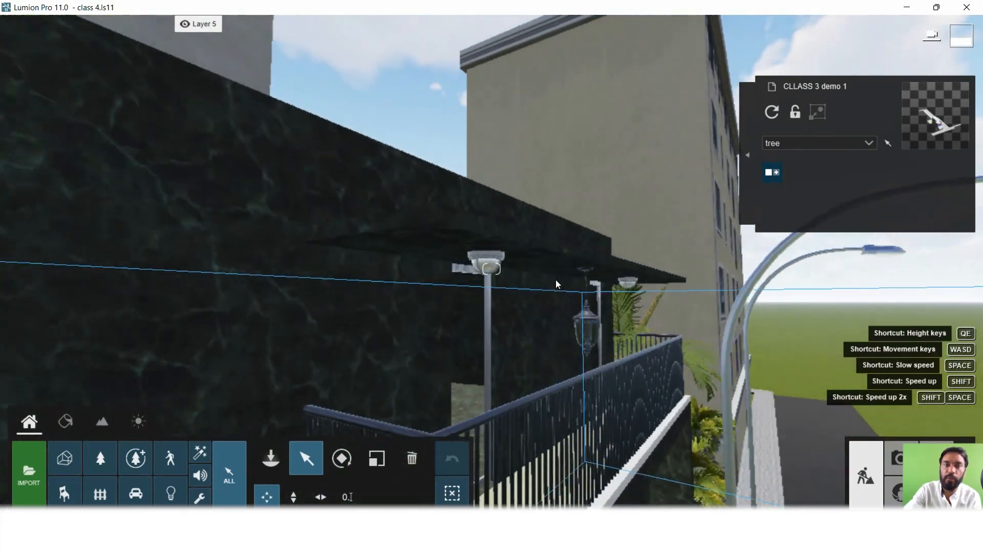
mouse_move(184, 19)
left_click(149, 23)
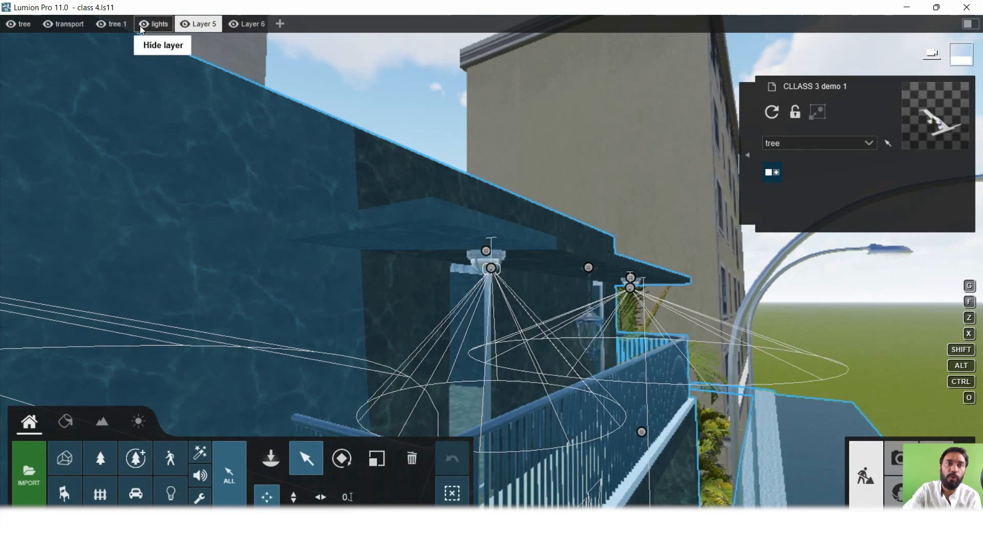
- Select the three street lamp light sources along the road and assign them to the lights layer
key("s")
key("s")
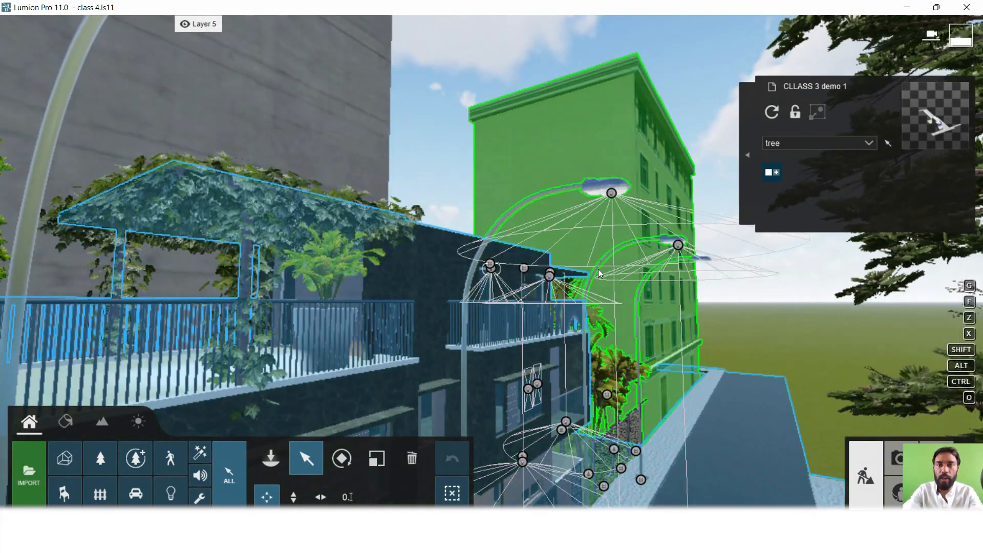
left_click(610, 196)
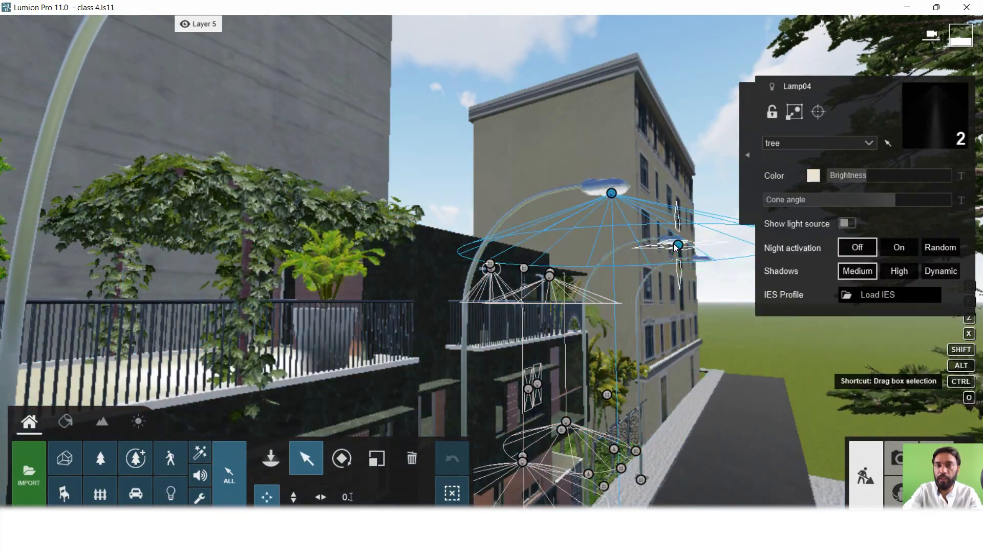
scroll(546, 198, "down", 3)
scroll(466, 180, "up", 3)
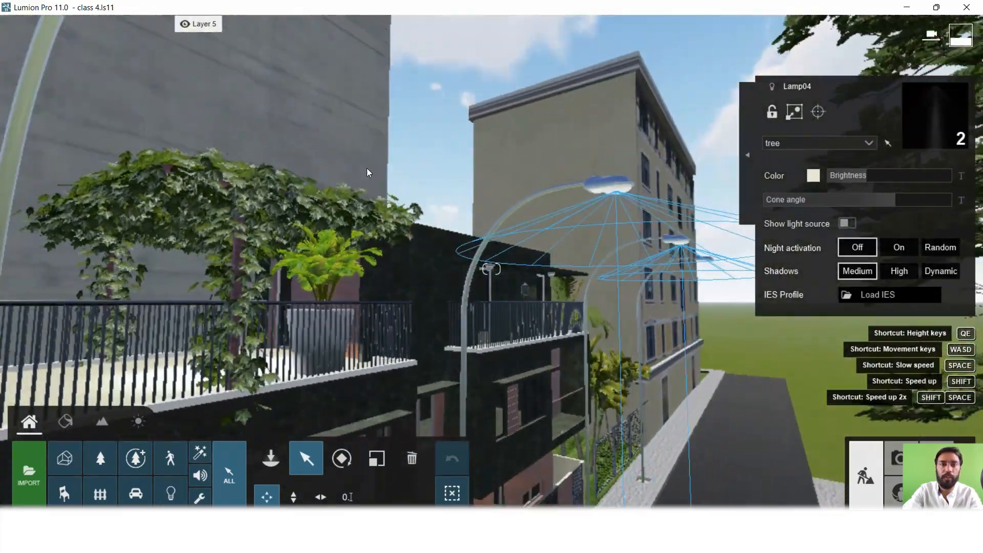
scroll(345, 165, "down", 2)
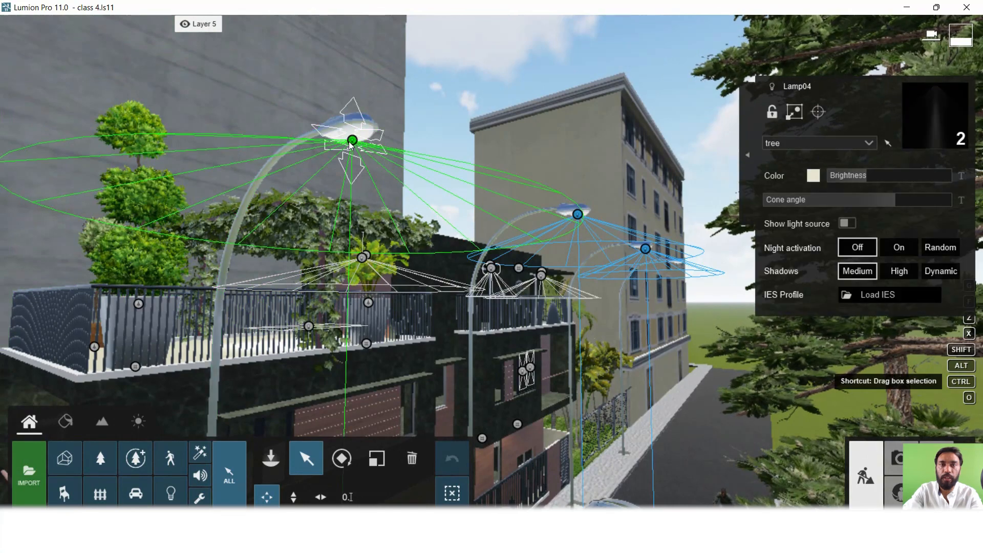
left_click(351, 145)
mouse_move(200, 35)
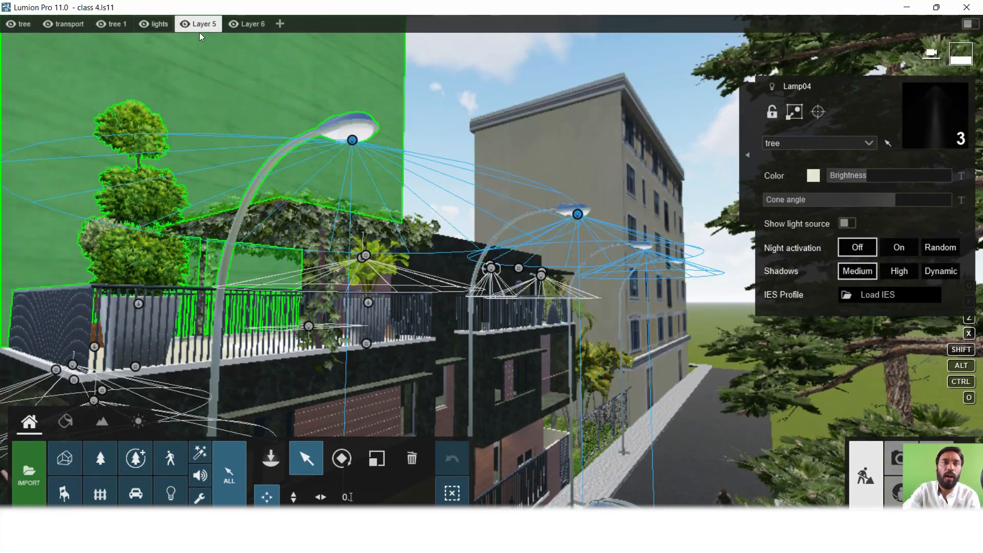
left_click(796, 145)
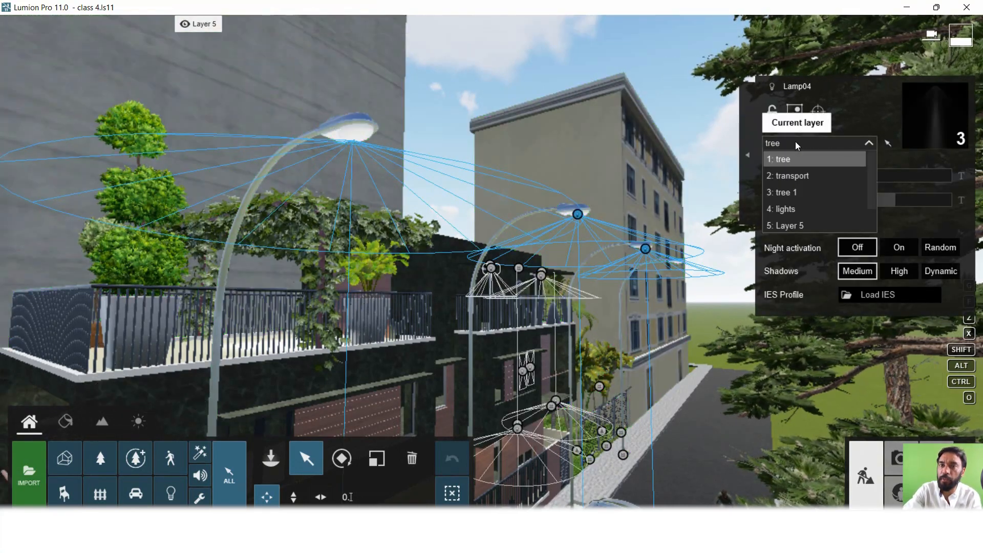
left_click(792, 204)
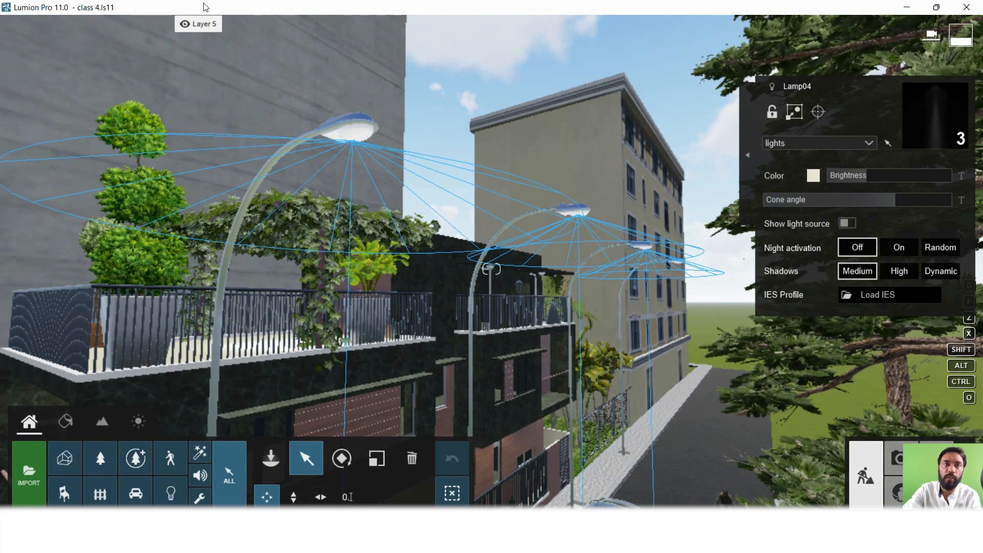
- Toggle the lights layer's visibility repeatedly to check its effect on the street lamp light sources
mouse_move(180, 29)
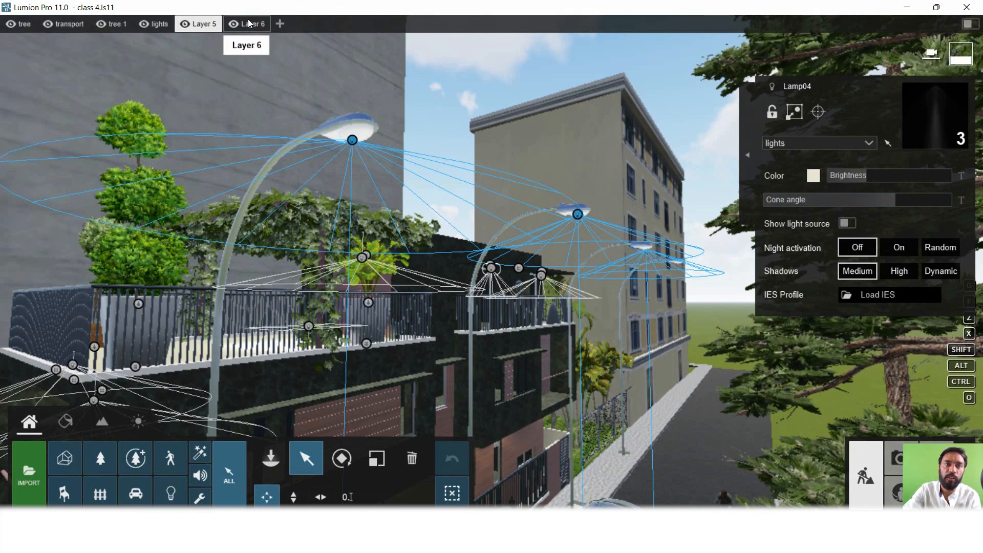
left_click(145, 27)
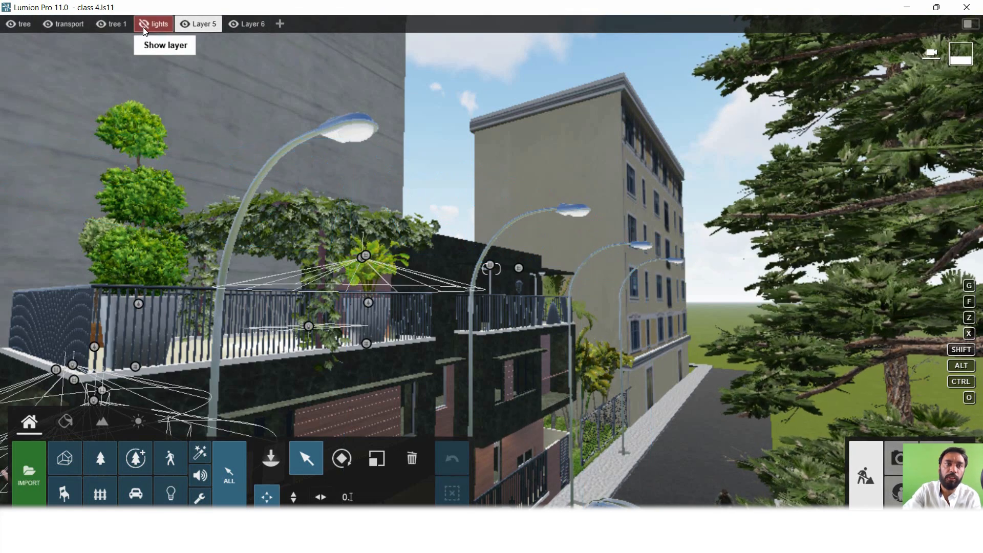
left_click(144, 21)
left_click(145, 23)
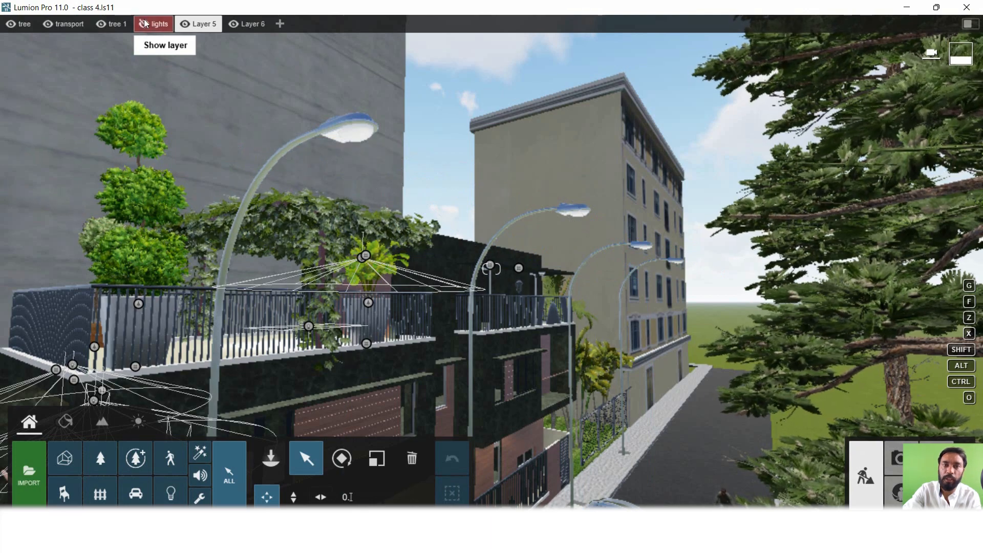
left_click(145, 24)
left_click(146, 24)
left_click(145, 23)
left_click(145, 23)
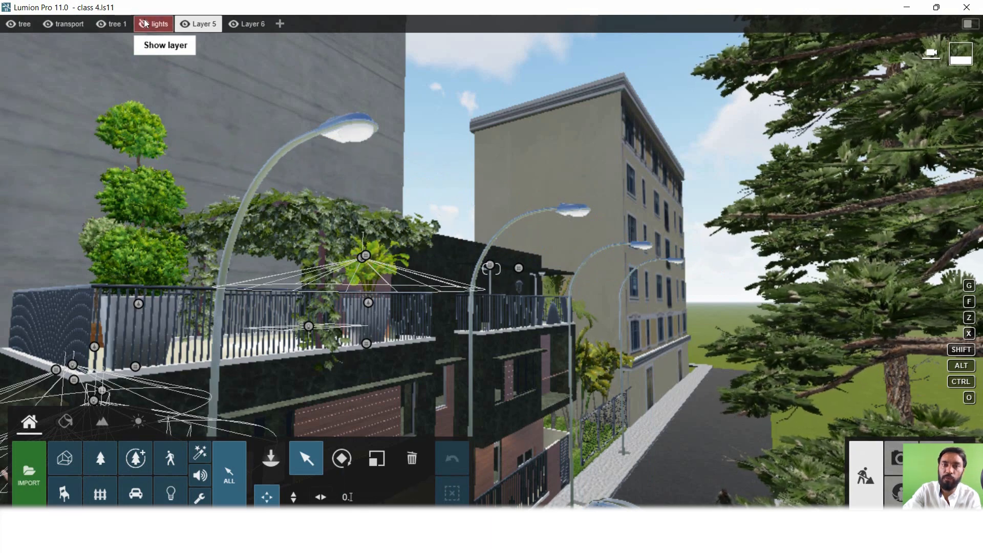
- Select the nearest pine tree beside the road in object editing to check its layer, and hide the tree 1 layer
scroll(594, 309, "down", 5)
scroll(511, 272, "up", 4)
key("q")
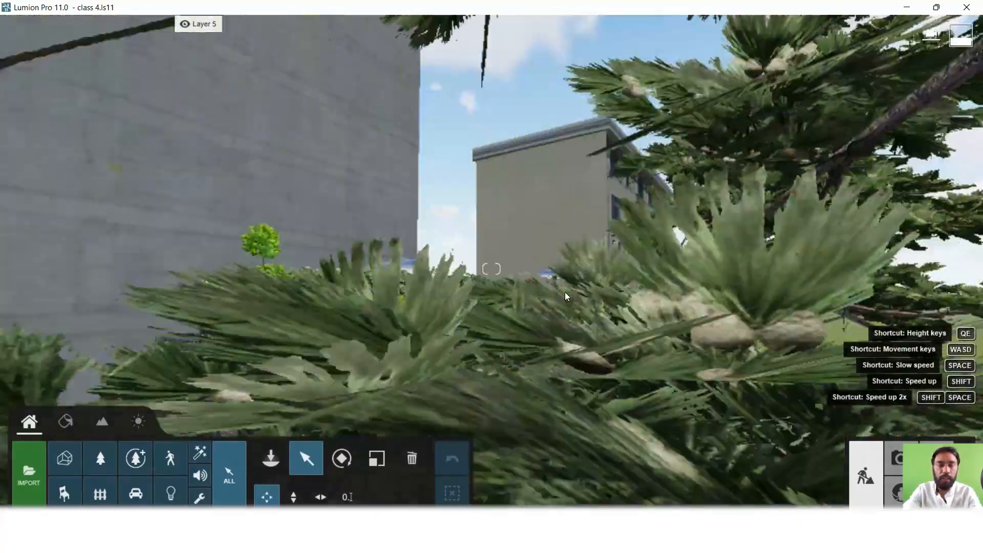
key("e")
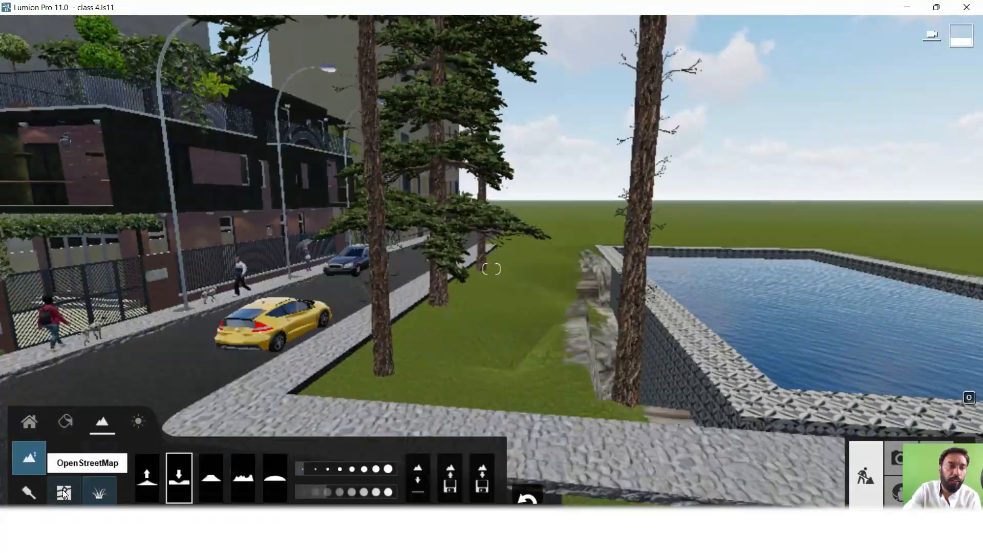
left_click(29, 421)
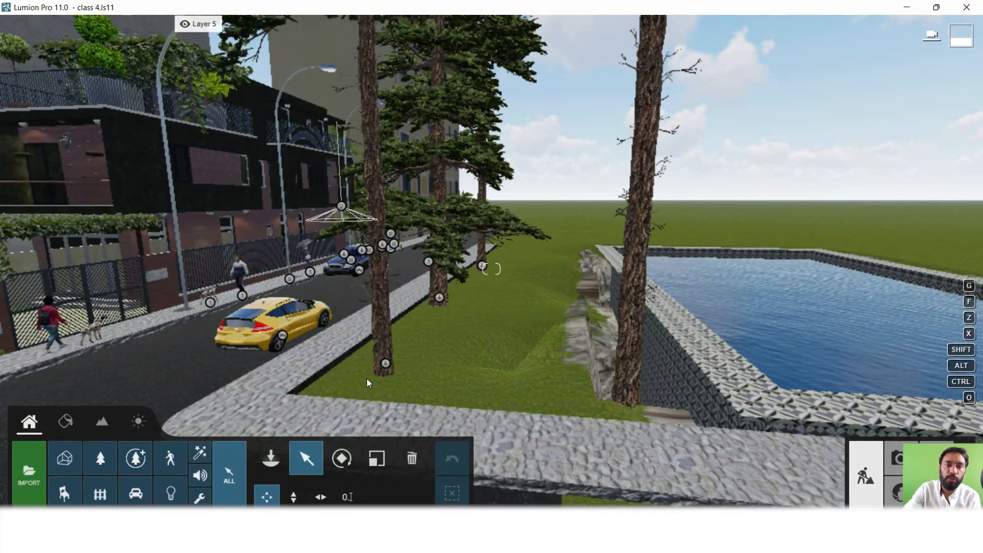
left_click(385, 362)
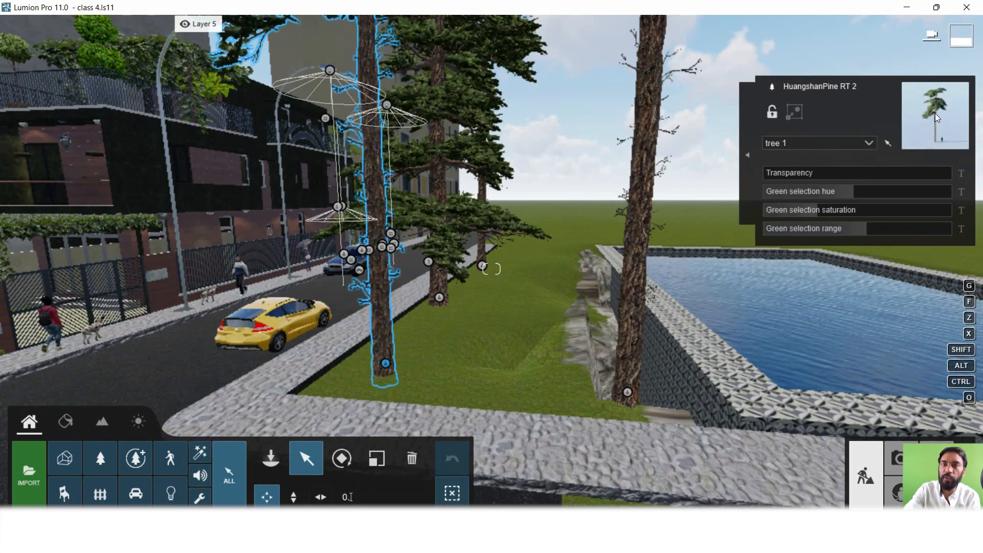
left_click(836, 142)
left_click(834, 142)
mouse_move(342, 39)
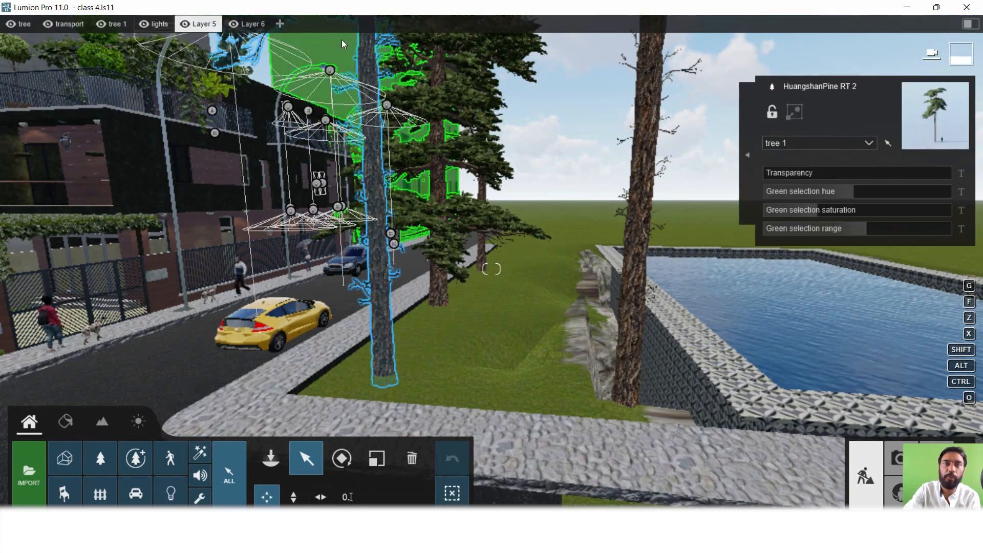
left_click(102, 24)
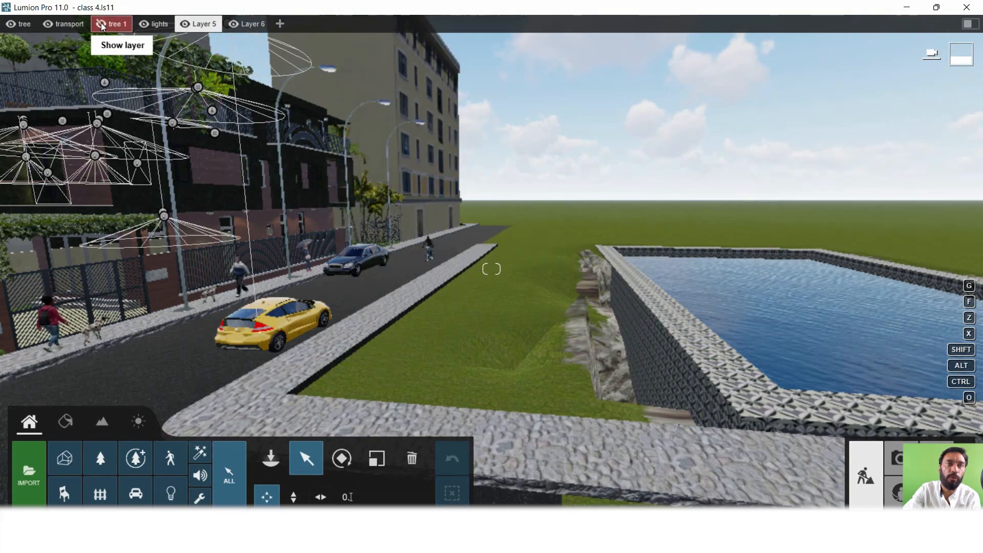
- Examine the corner house and the street from several angles with the roadside trees hidden
scroll(644, 201, "down", 5)
scroll(516, 238, "up", 3)
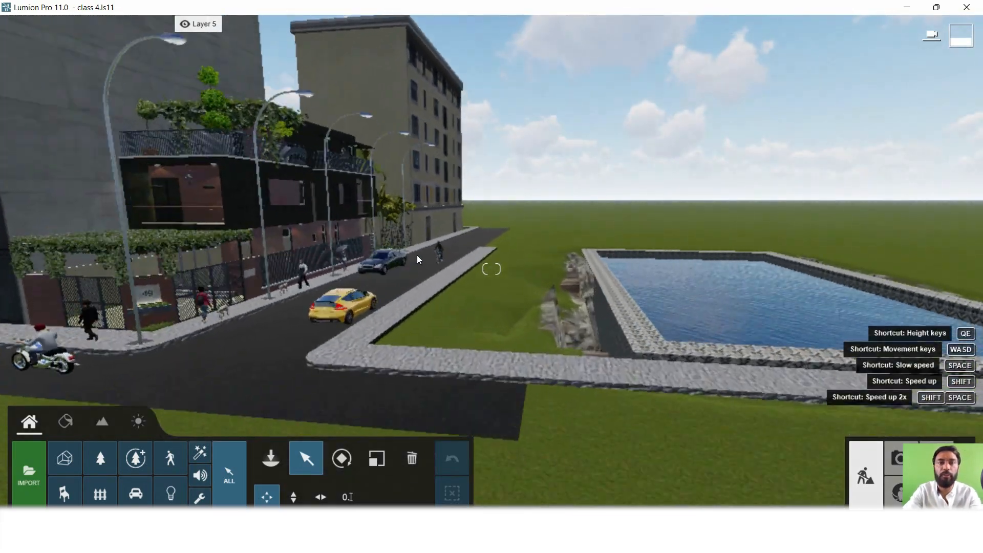
right_click_drag(417, 255, 374, 287)
scroll(374, 292, "up", 3)
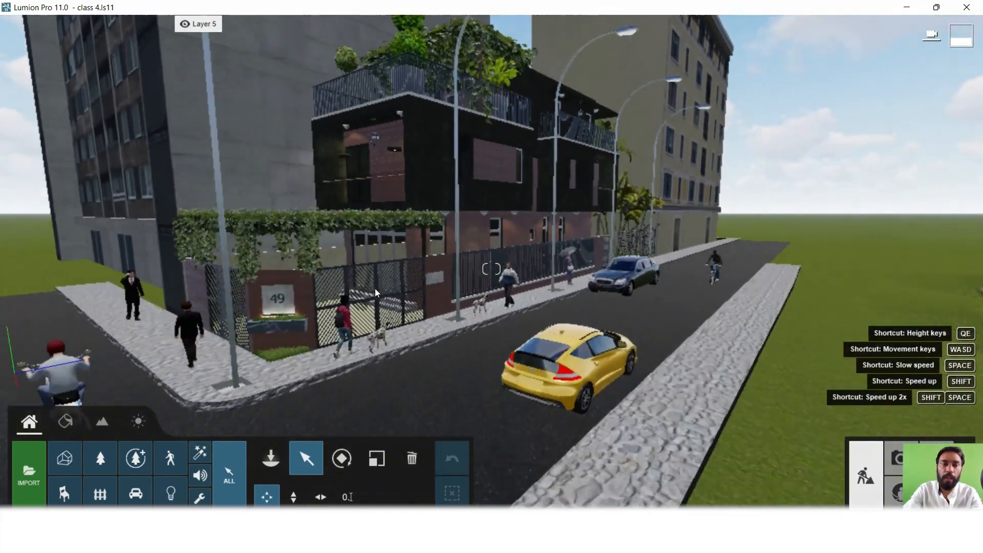
scroll(375, 293, "down", 2)
scroll(375, 287, "down", 3)
scroll(428, 287, "up", 3)
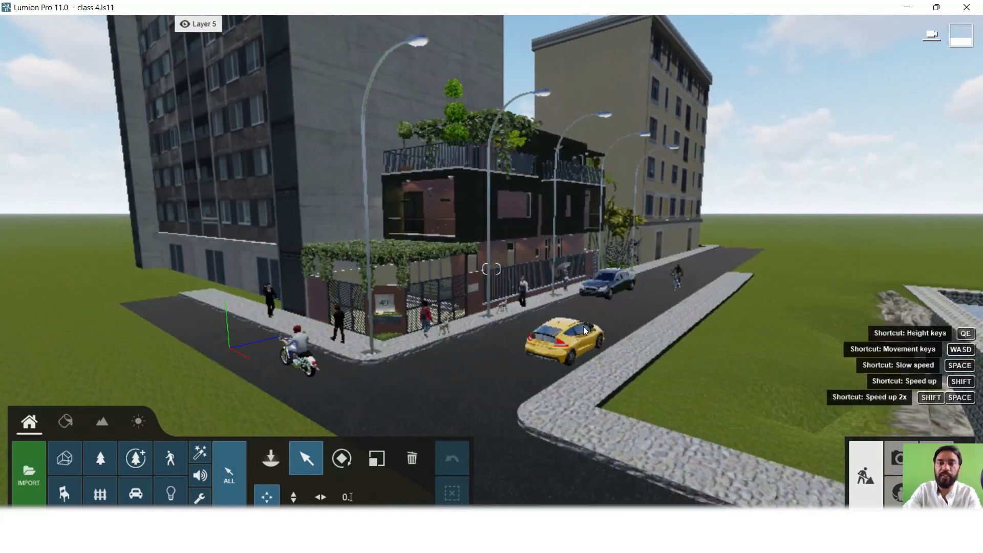
scroll(439, 310, "up", 5)
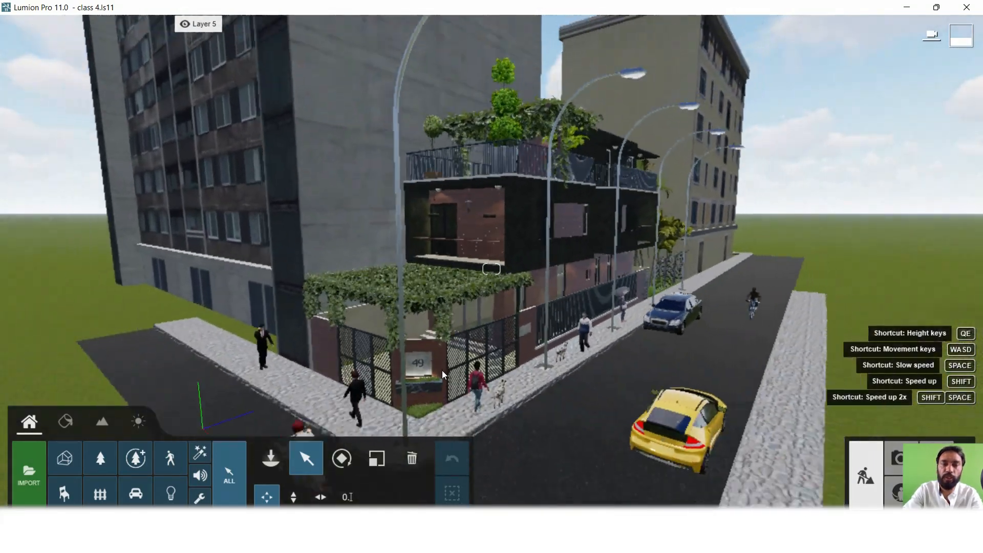
scroll(467, 367, "down", 3)
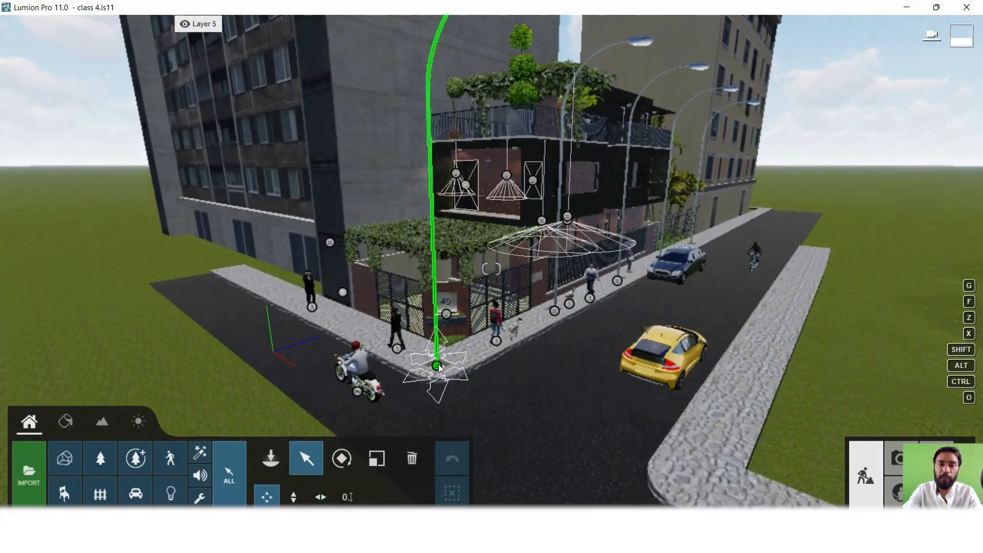
left_click(438, 365)
left_click(496, 341, "ctrl")
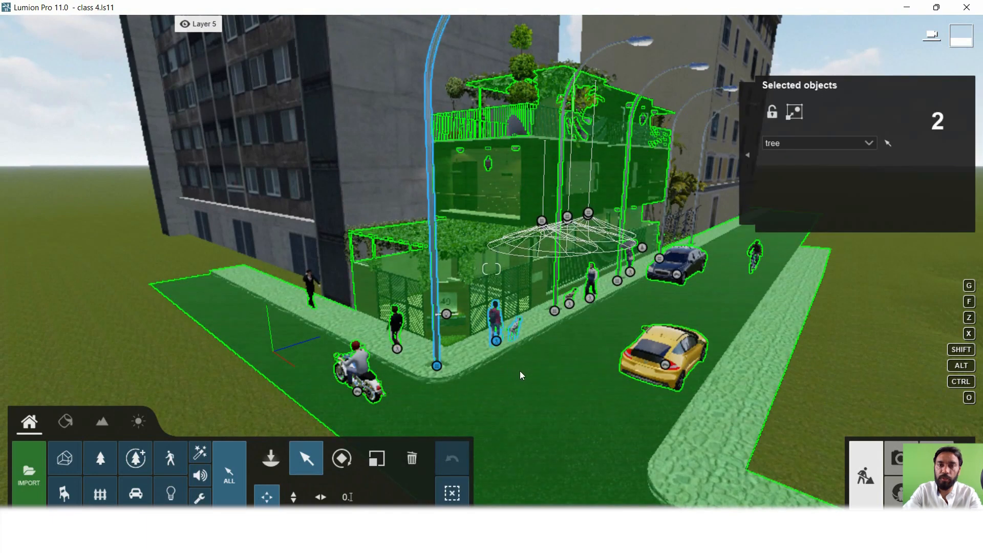
left_click(520, 371)
- Select all five LampPost 002 street lamps along the sidewalk in front of the house
left_click(436, 364)
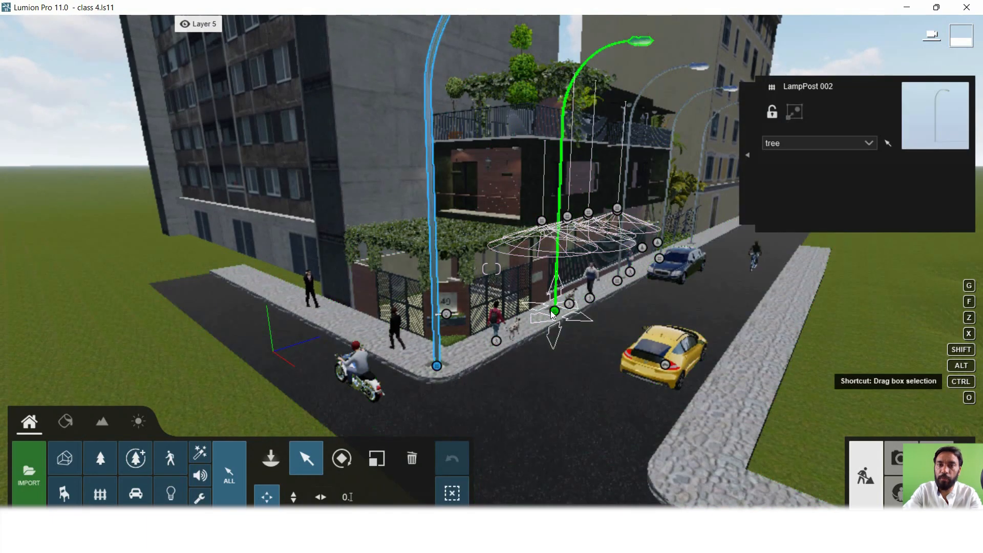
left_click(552, 310, "ctrl")
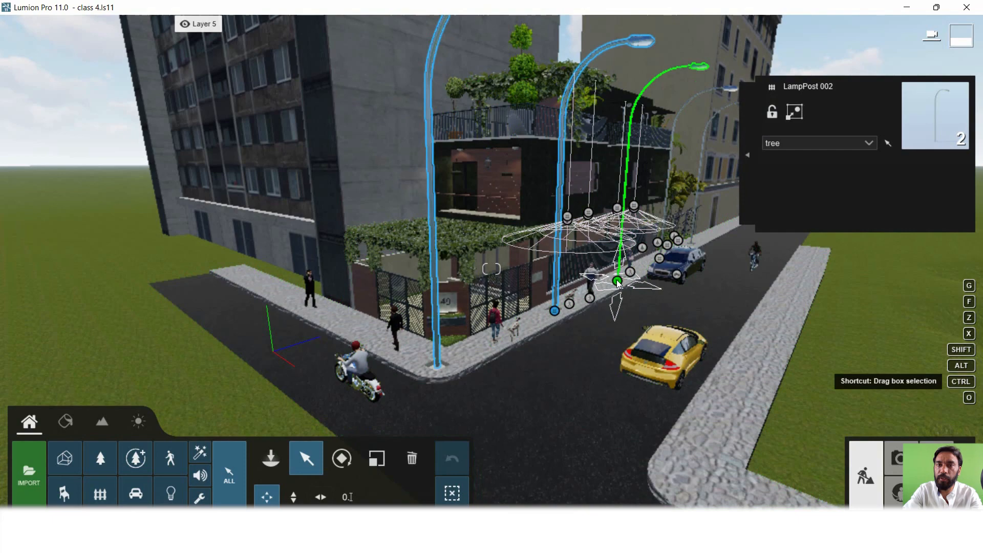
left_click(617, 280, "ctrl")
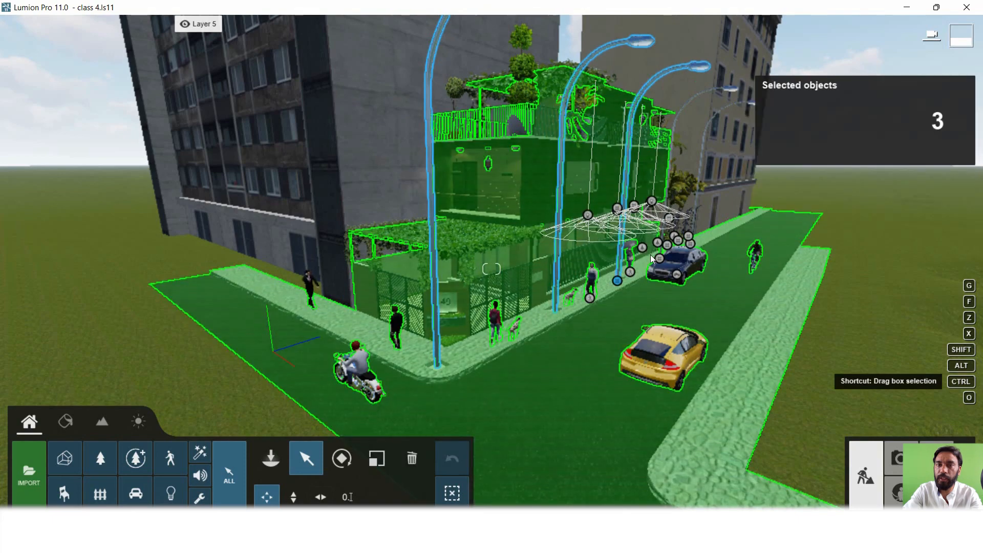
left_click(659, 257, "ctrl")
left_click(689, 241, "ctrl")
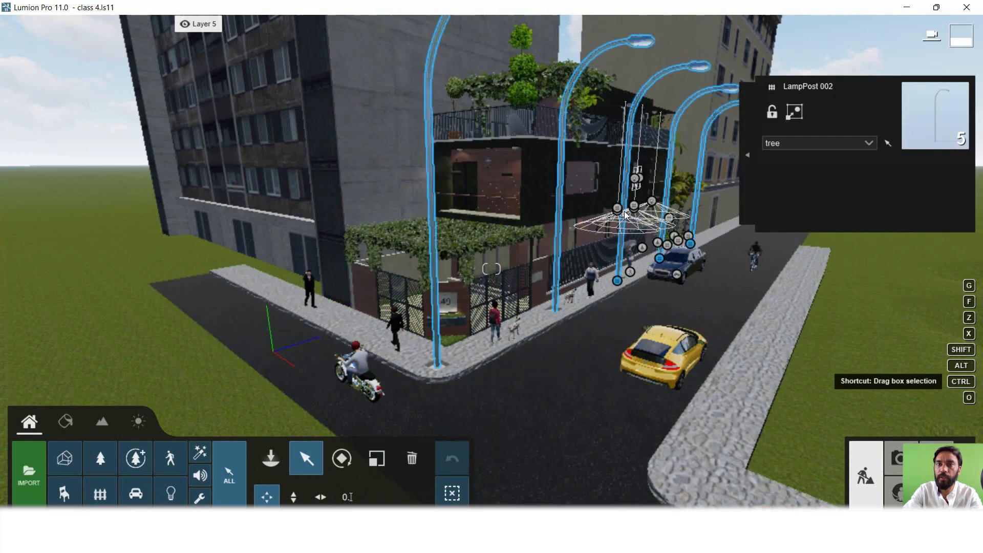
- Make Layer 6 the active layer and rename it "street light"
mouse_move(244, 48)
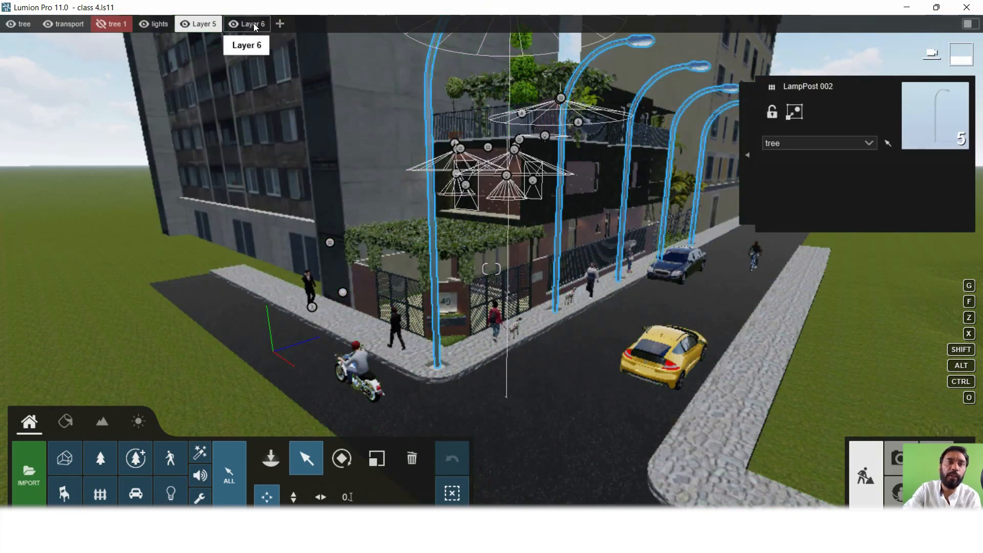
left_click(253, 23)
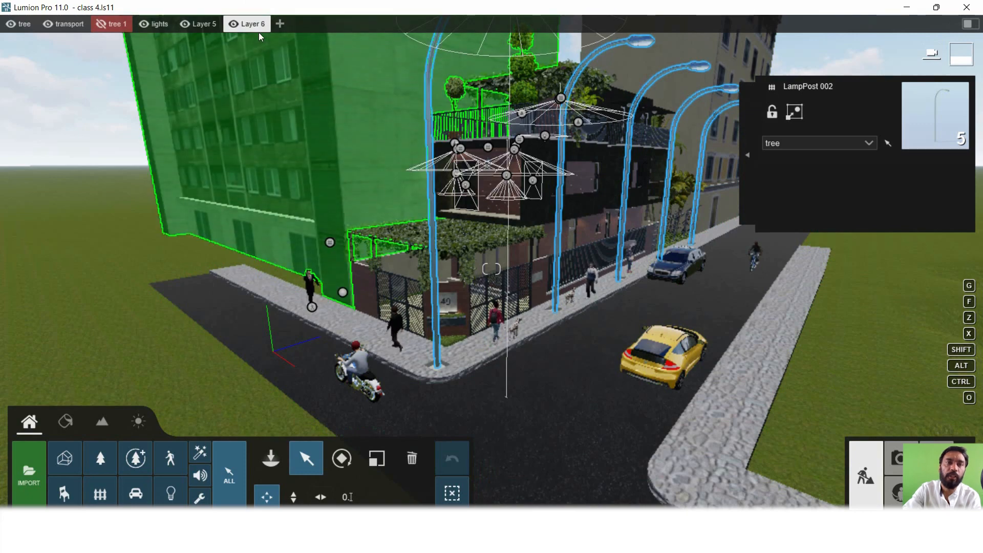
left_click(258, 26)
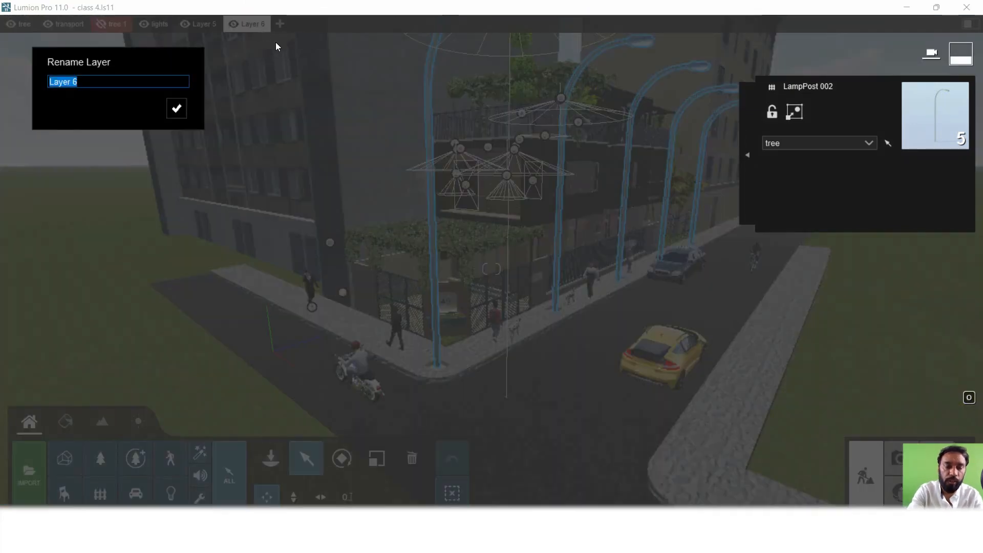
type("street ")
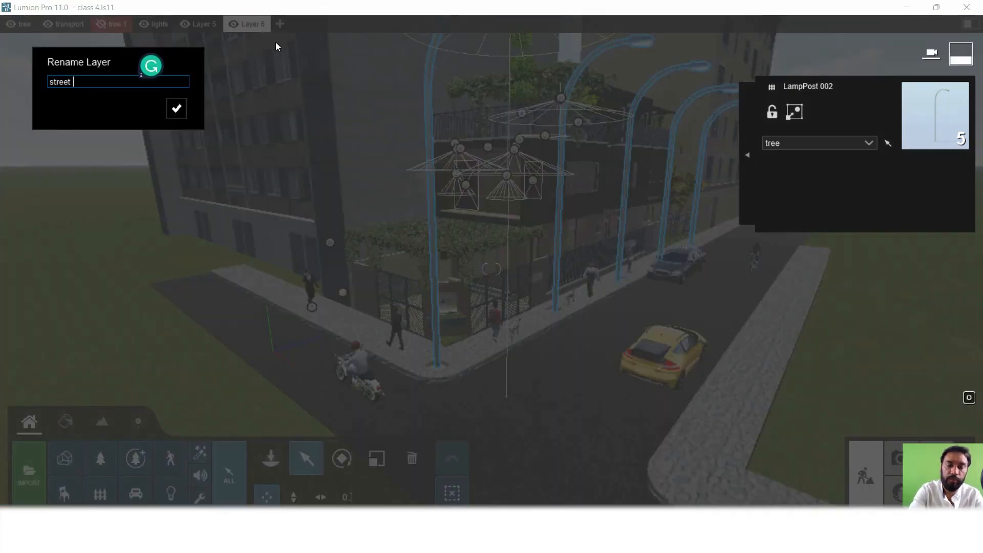
type("light")
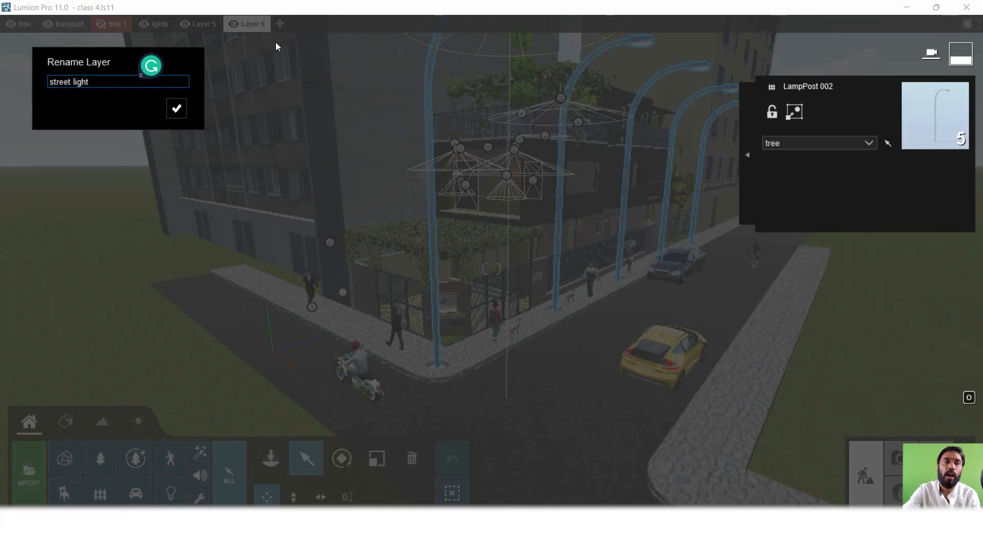
left_click(171, 111)
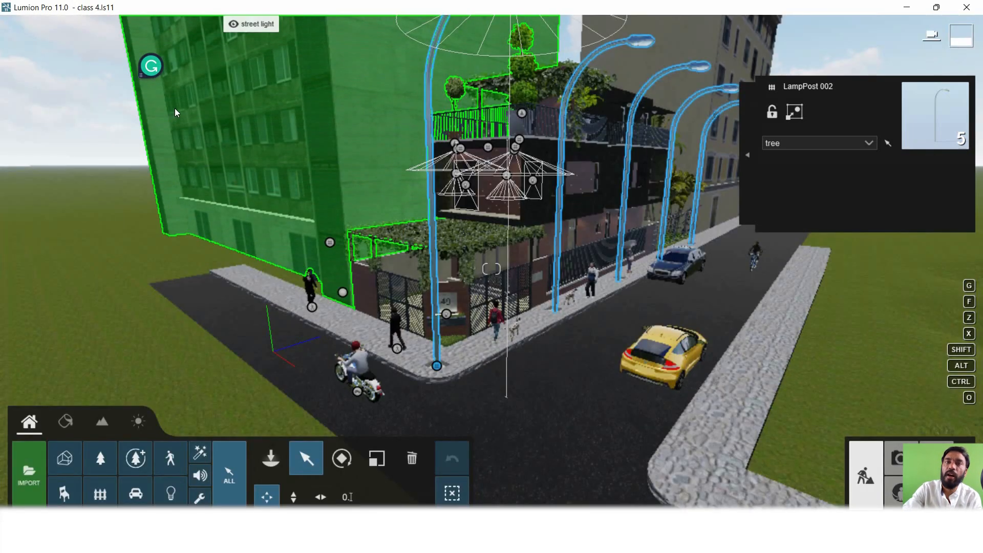
- Move the five selected LampPost 002 street lamps and the yellow JapaneseCar 011 to the street light layer
left_click(827, 143)
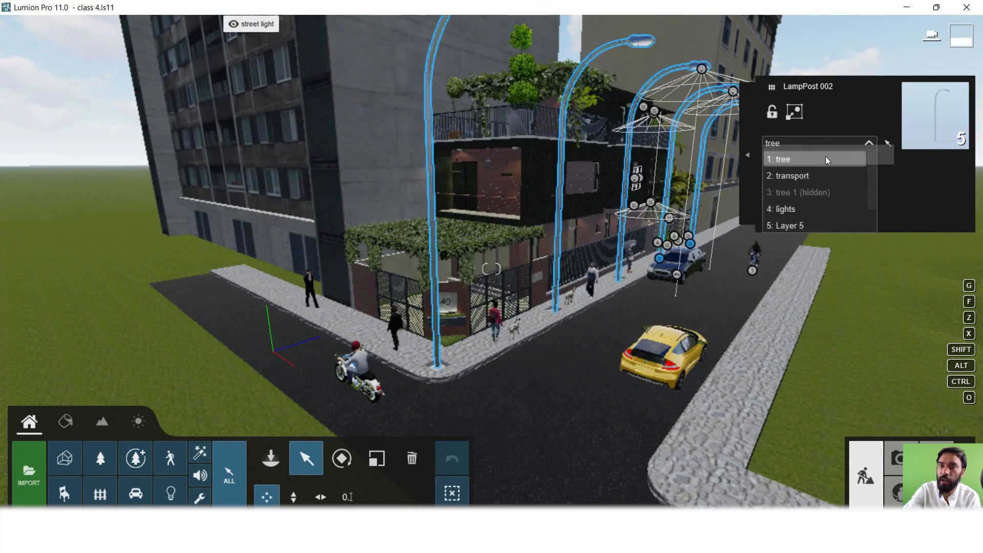
left_click_drag(864, 199, 866, 203)
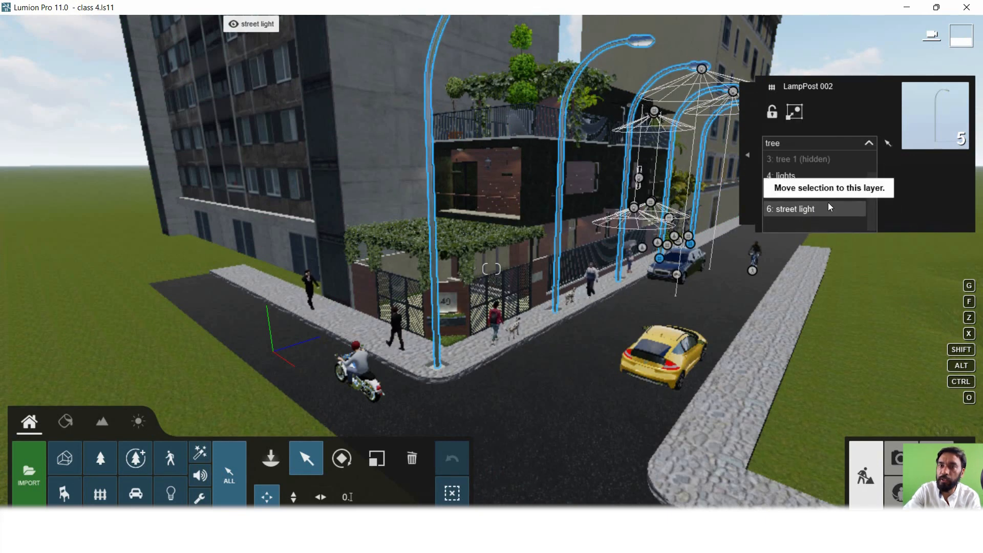
left_click(798, 210)
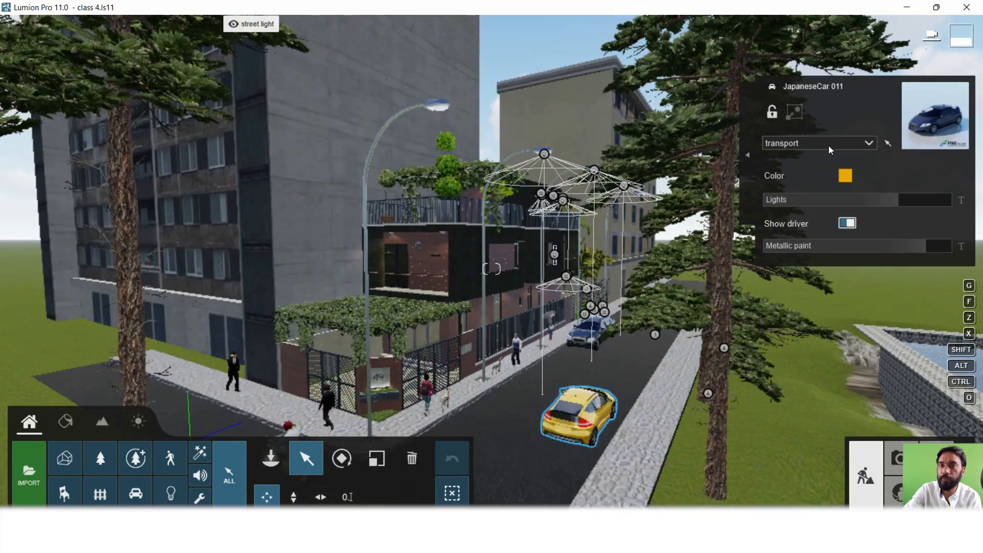
left_click(828, 144)
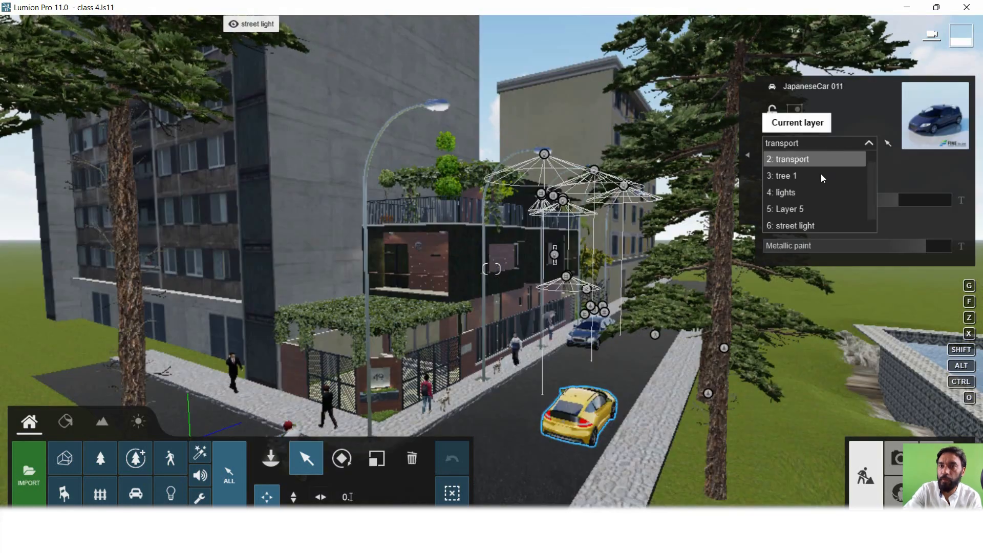
left_click(796, 226)
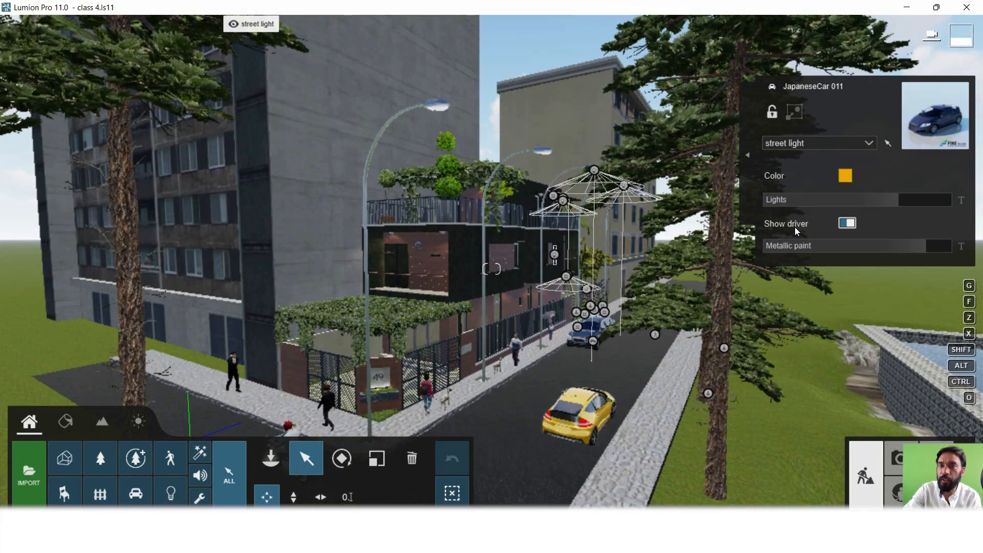
- Make Layer 5 the active layer and toggle the street light layer's visibility off and on, leaving it shown
mouse_move(233, 23)
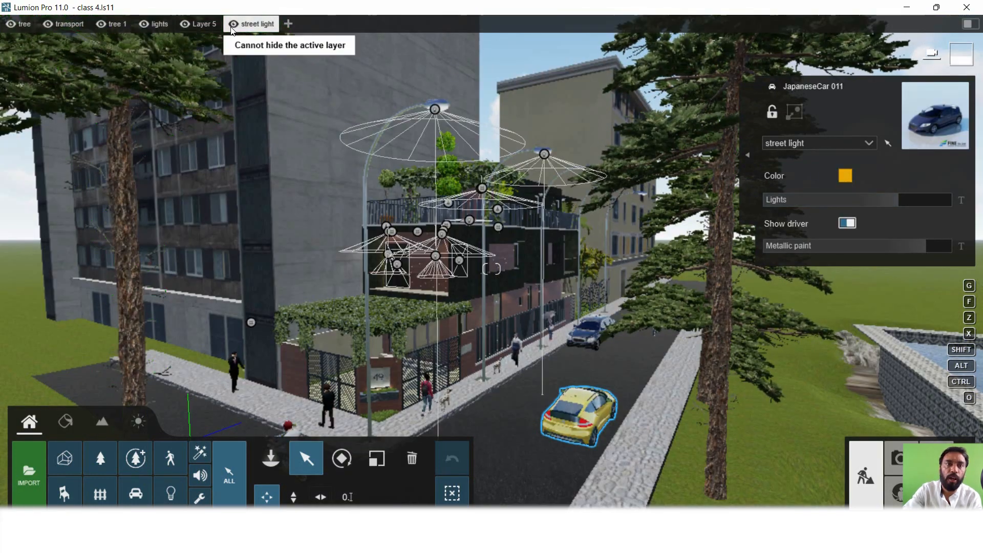
left_click(184, 24)
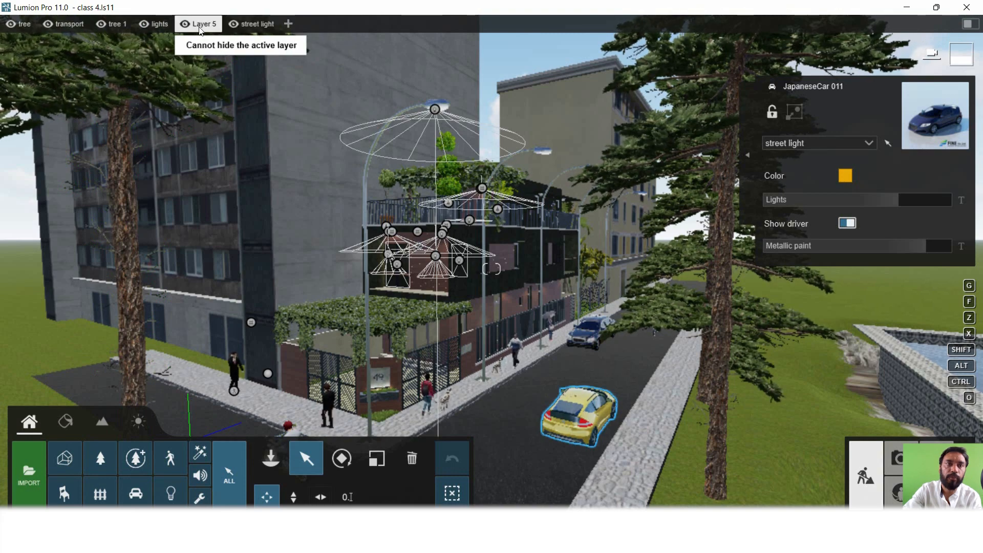
left_click(232, 24)
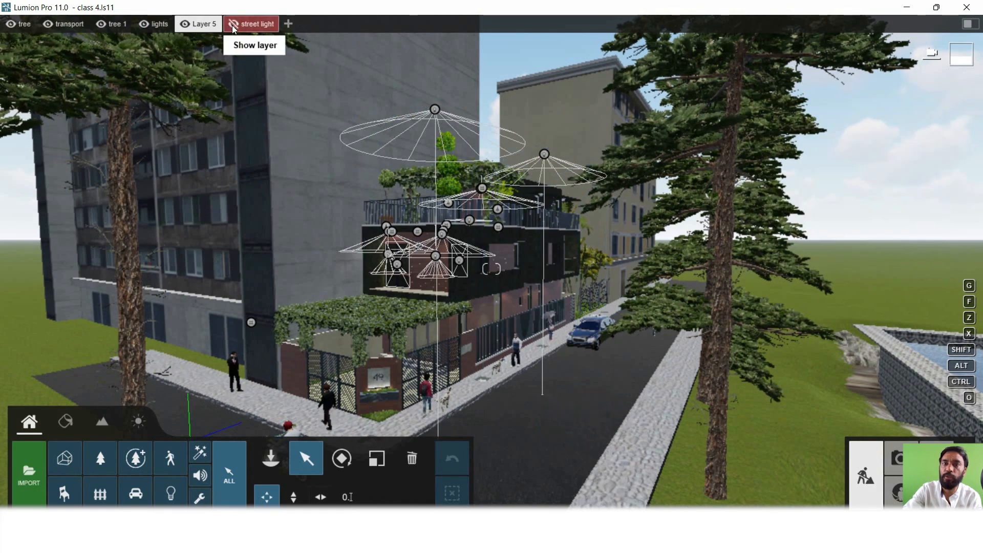
left_click(232, 24)
left_click(232, 24)
left_click(232, 26)
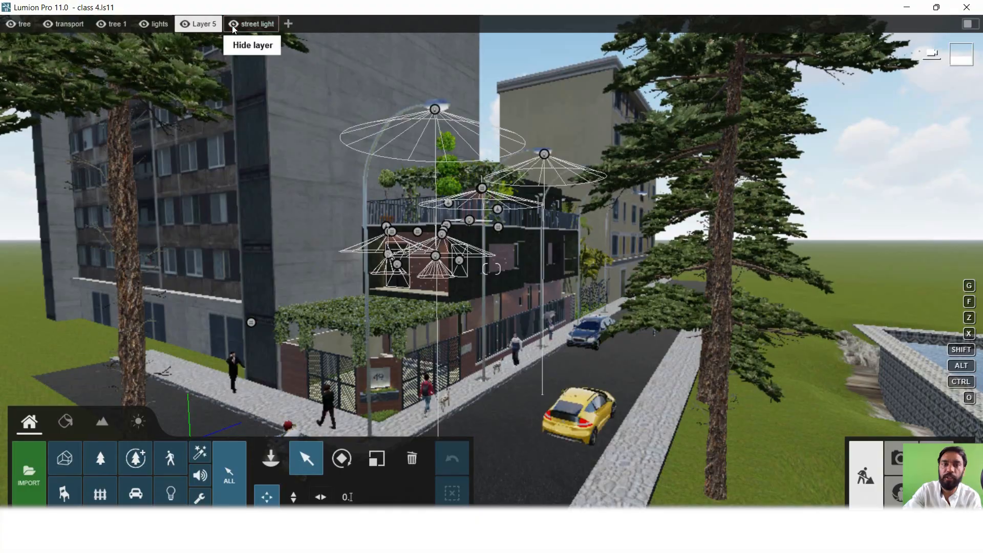
- Examine the corner house, street lamps and roadside trees from near and far with all layers shown
scroll(460, 207, "down", 5)
scroll(405, 287, "up", 3)
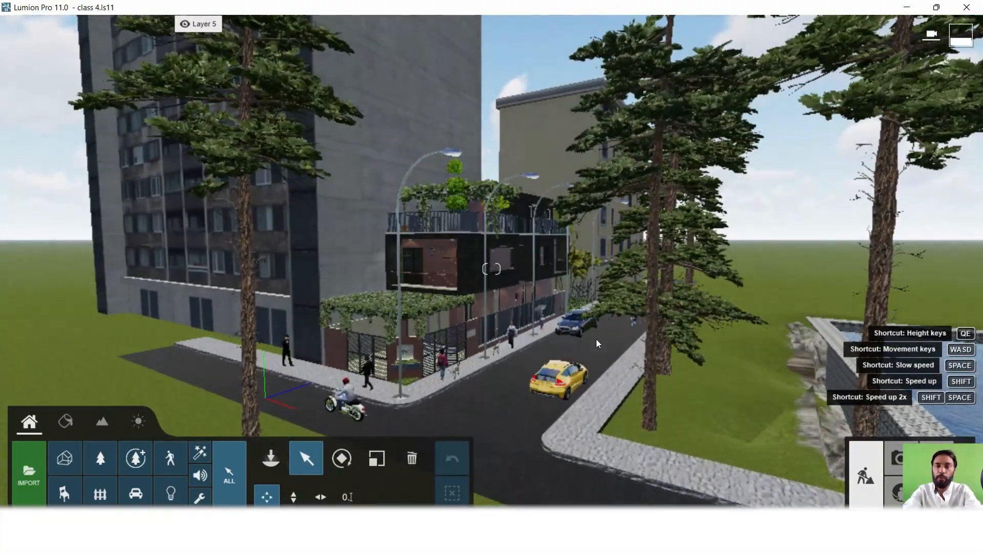
scroll(563, 351, "up", 5)
key("q")
key("e")
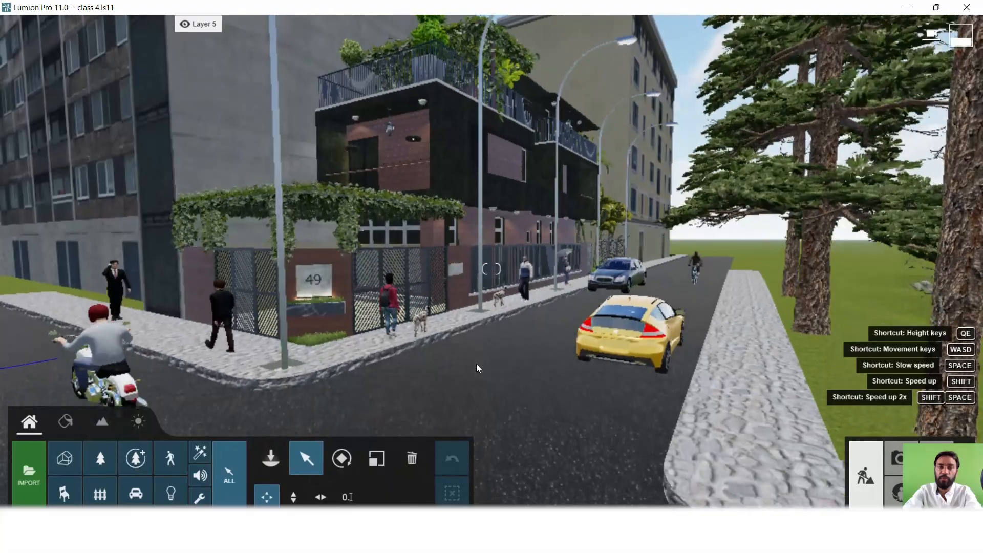
scroll(492, 366, "up", 4)
right_click_drag(534, 374, 426, 340)
scroll(592, 393, "down", 4)
scroll(592, 397, "down", 5)
scroll(555, 383, "up", 2)
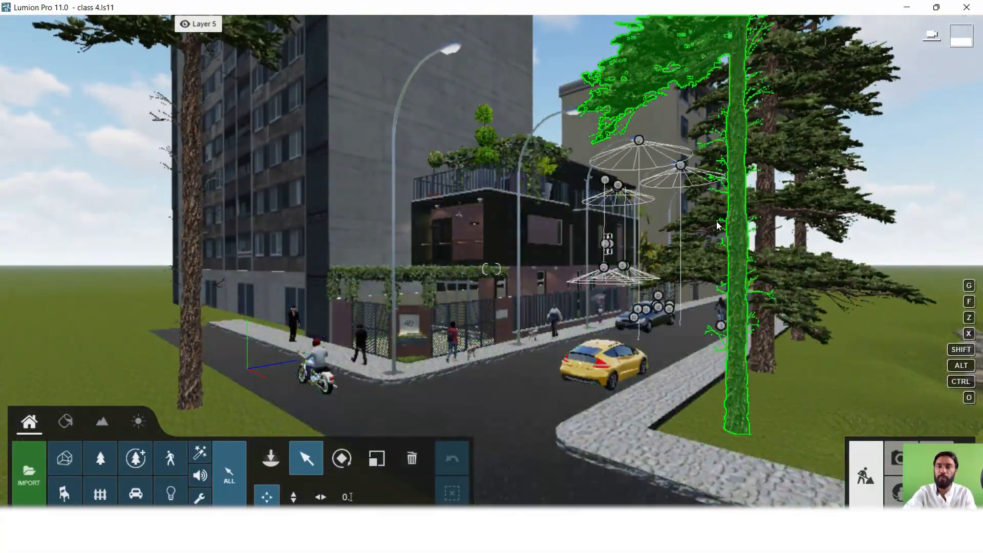
scroll(538, 338, "down", 5)
scroll(589, 364, "up", 3)
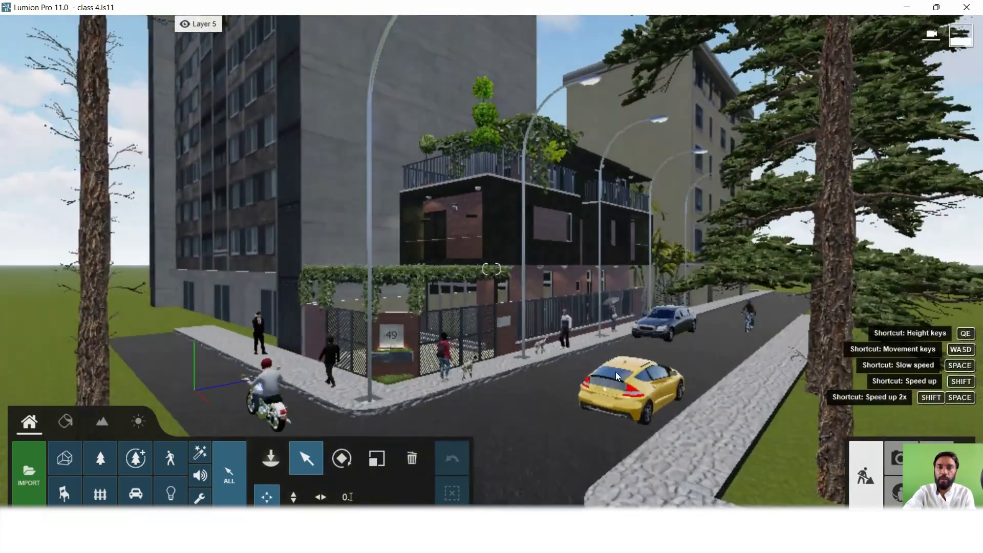
- Toggle the transport layer's visibility repeatedly to check which vehicles it controls, leaving the layer shown
mouse_move(127, 26)
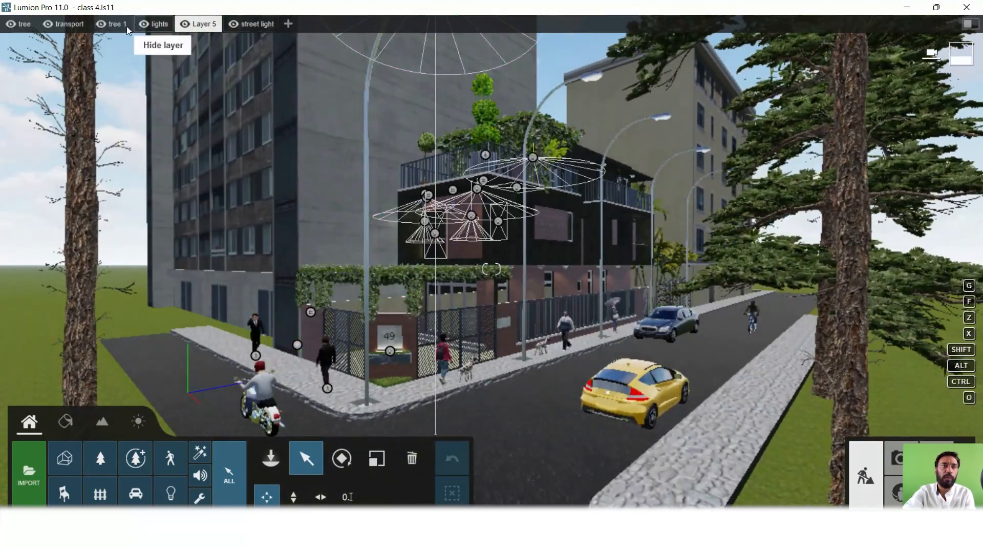
left_click(47, 23)
left_click(47, 24)
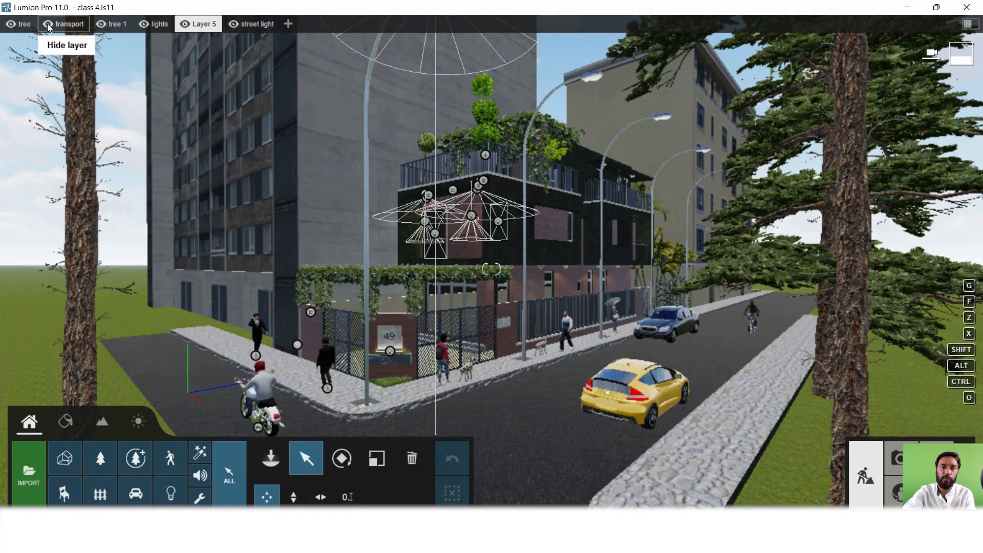
left_click(47, 24)
left_click(47, 24)
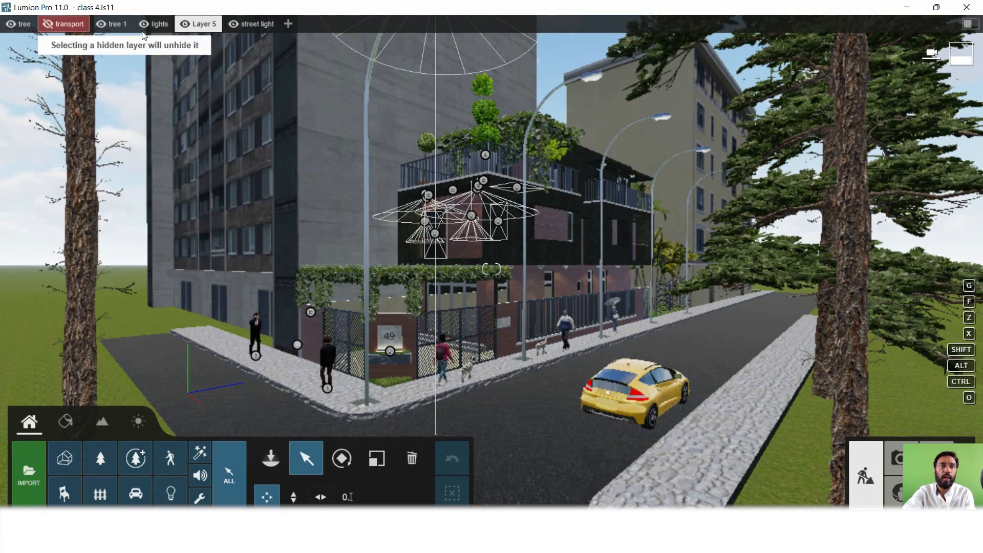
left_click(49, 25)
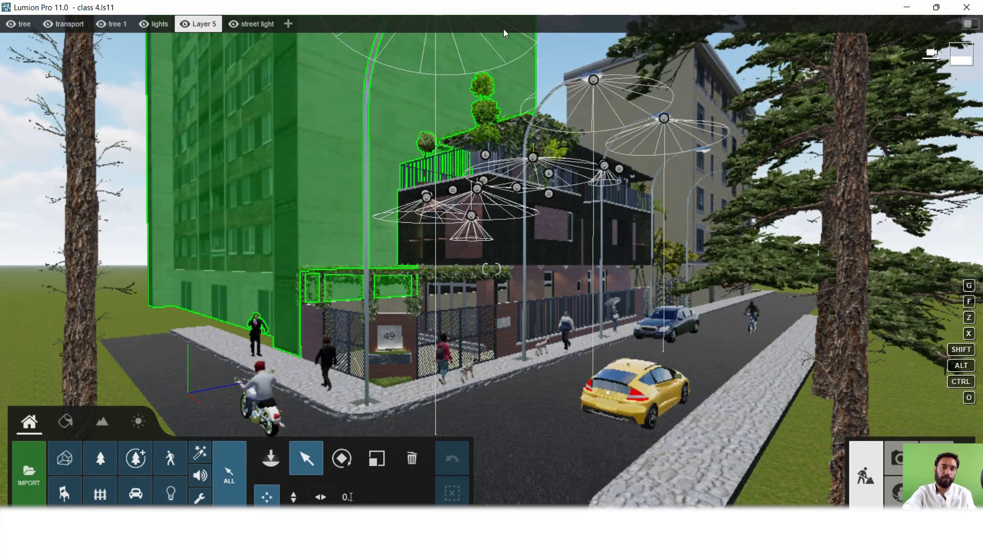
- Increase the Force rain streaks setting of the Interior Volume Glass 001 material on the house's large ground-floor window
key("w")
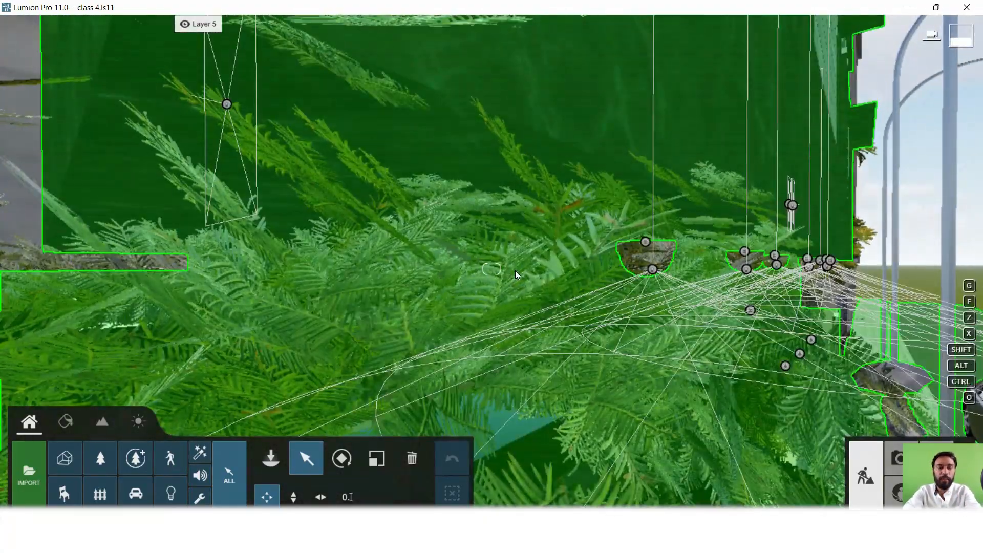
key("w")
key("s")
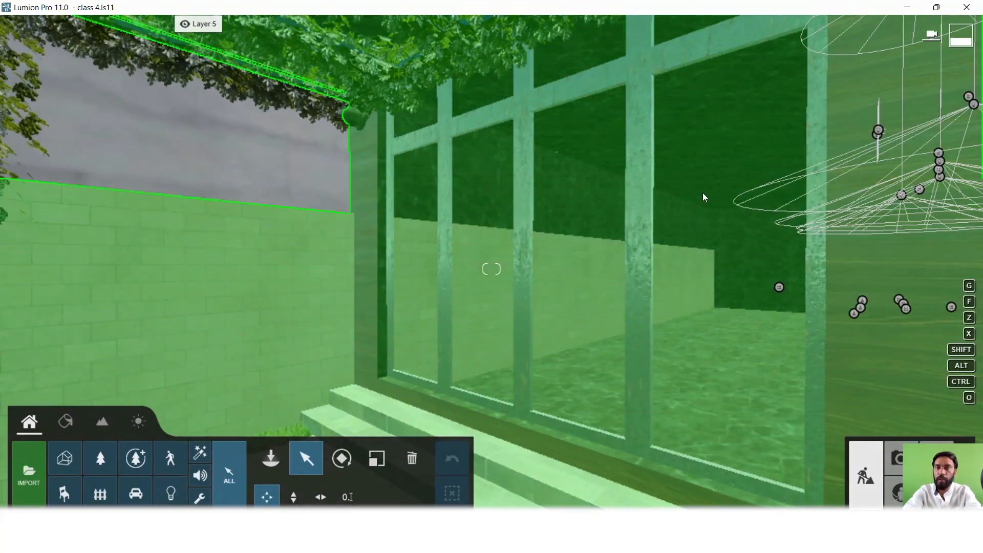
left_click(616, 228)
right_click_drag(609, 230, 536, 192)
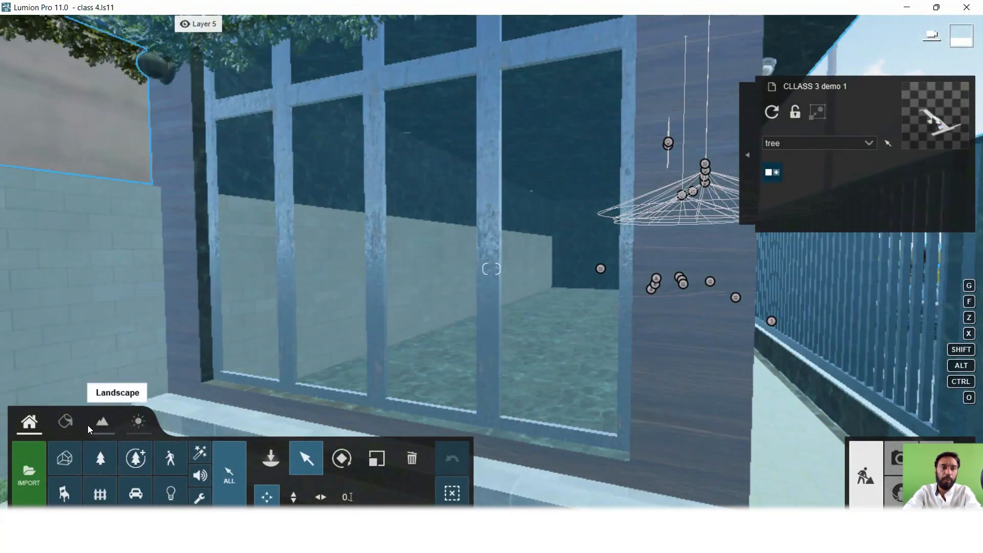
left_click(65, 420)
left_click(558, 234)
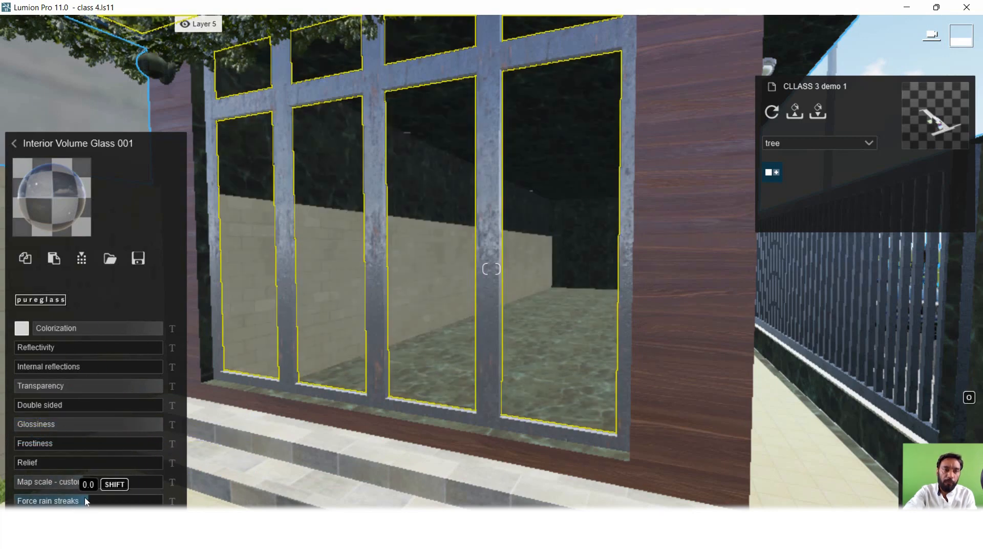
left_click_drag(87, 504, 98, 504)
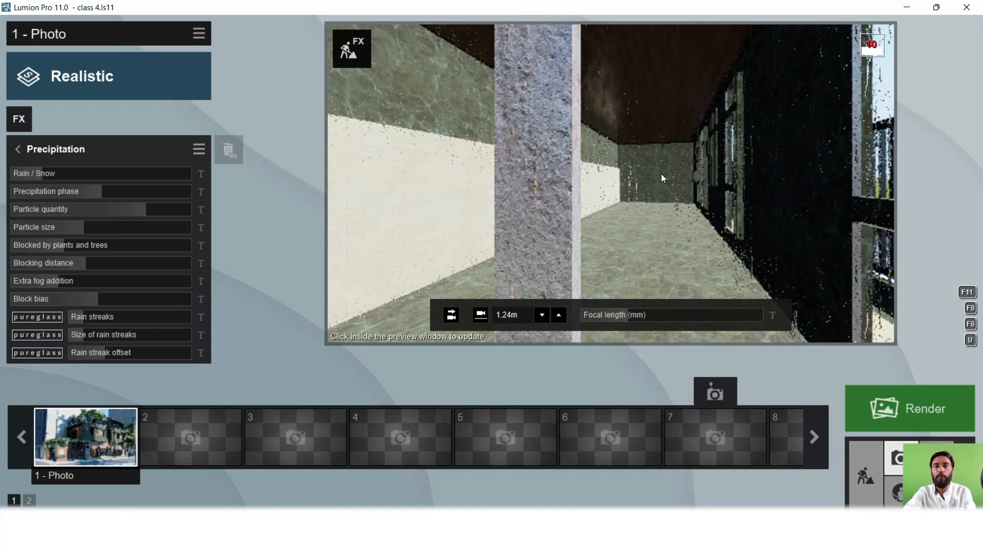
- Adjust the pureglass Rain streaks setting of the Precipitation effect in photo 1 for the view through the window
scroll(755, 169, "down", 4)
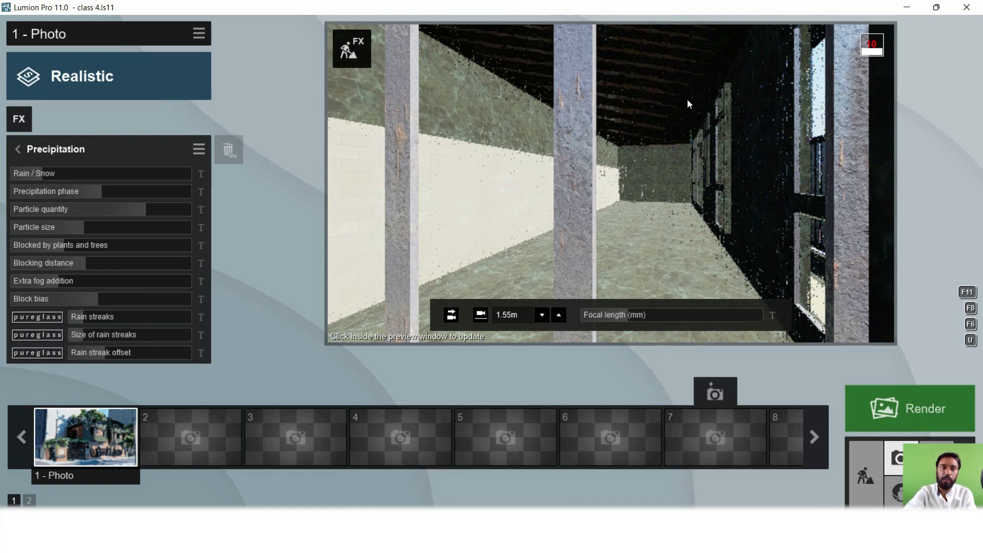
mouse_move(94, 318)
left_mouse_down()
mouse_move(152, 316)
mouse_move(87, 318)
mouse_move(192, 342)
mouse_move(180, 349)
left_mouse_up()
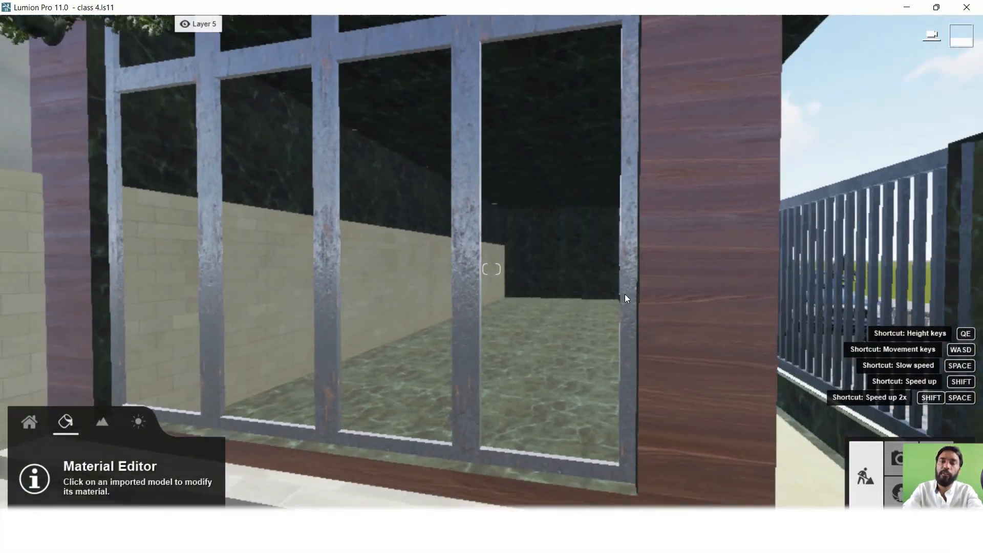
- Back out of the house and inspect the whole scene and the street corner from several distances
key("shift+s")
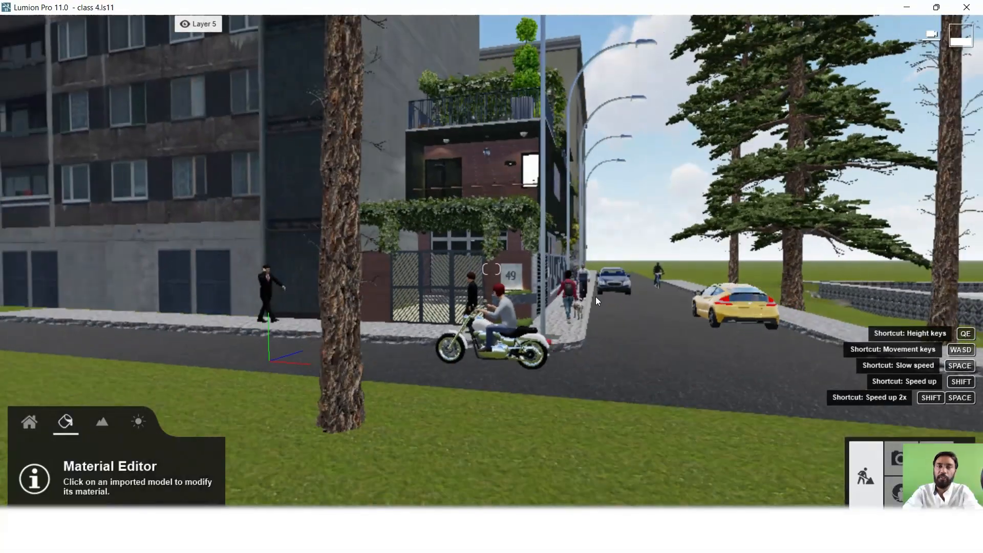
key("s")
right_click_drag(690, 300, 633, 294)
key("s")
key("w")
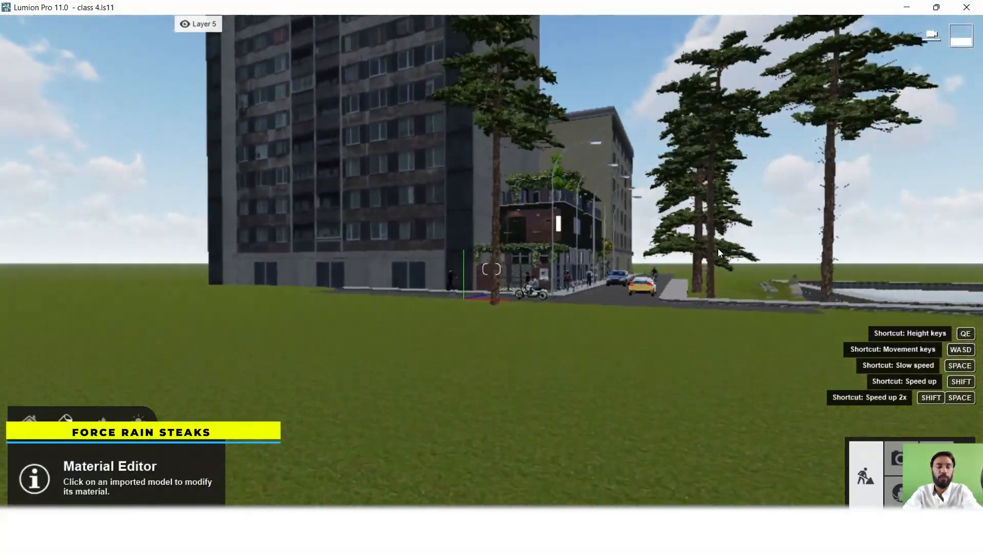
key("w")
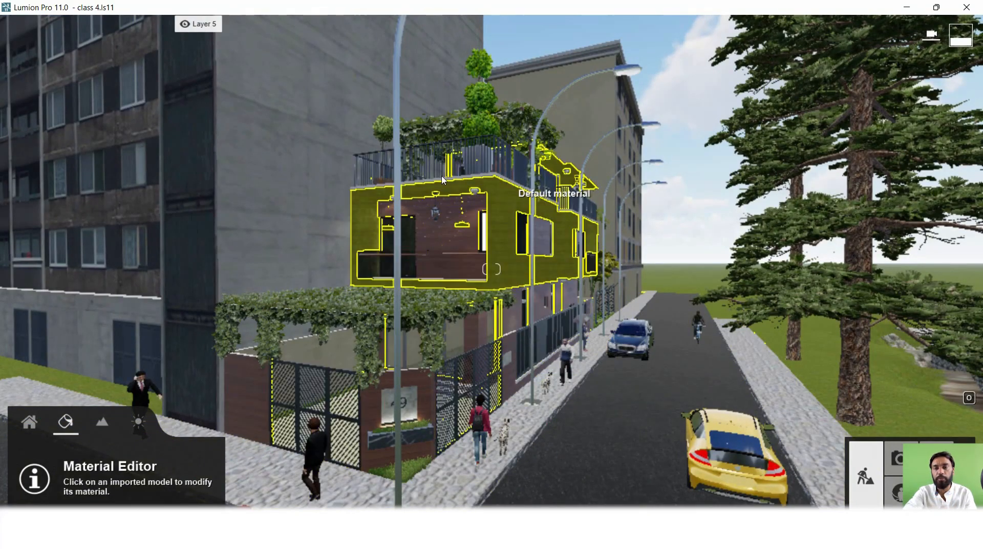
key("s")
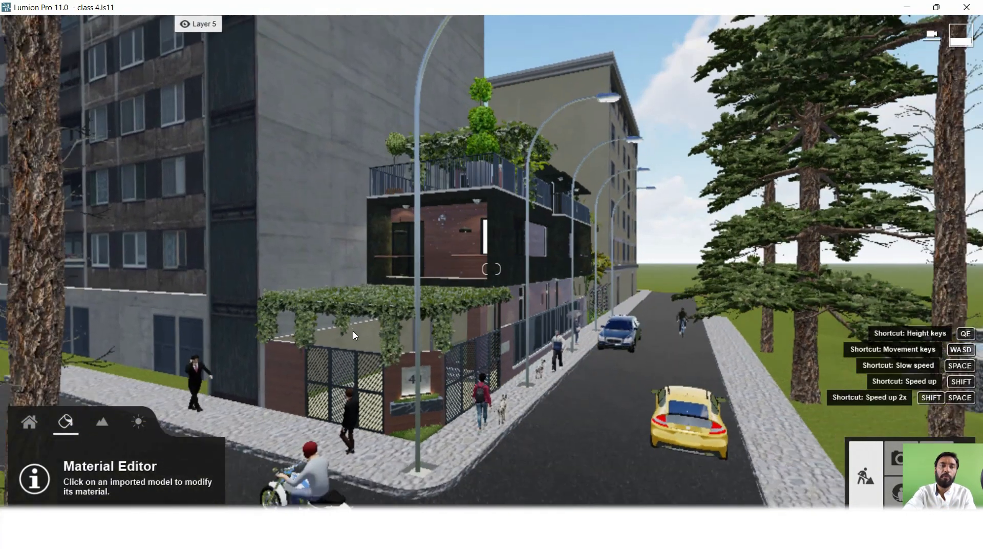
key("w")
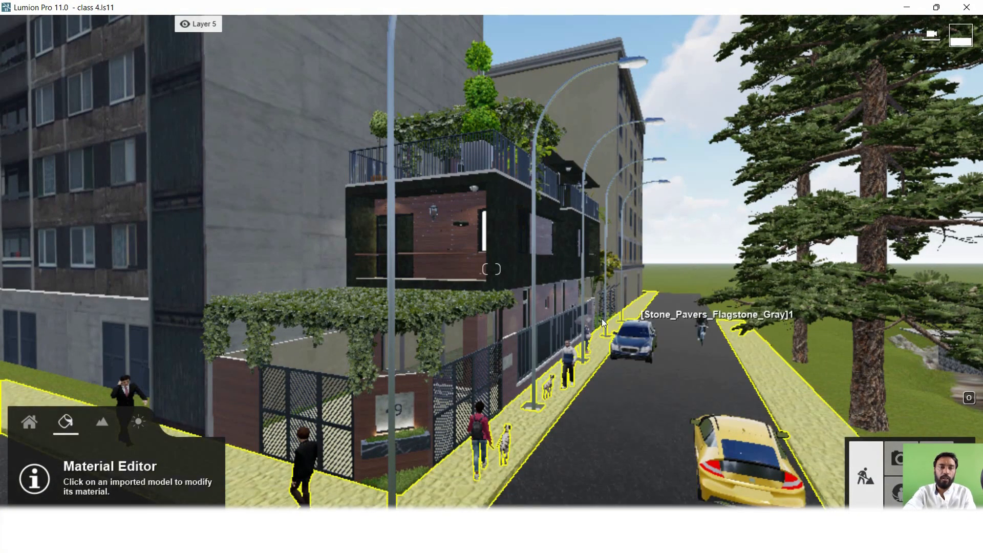
- Browse the lumion 11 folder for a new variation of the imported CLLASS 3 demo 1 model, closing it without importing anything
left_click(25, 426)
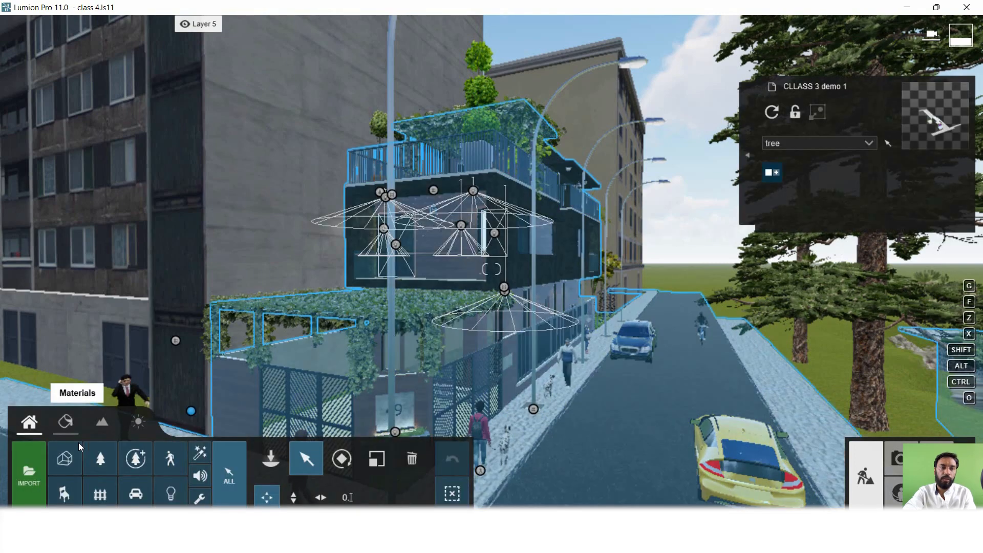
left_click(229, 478)
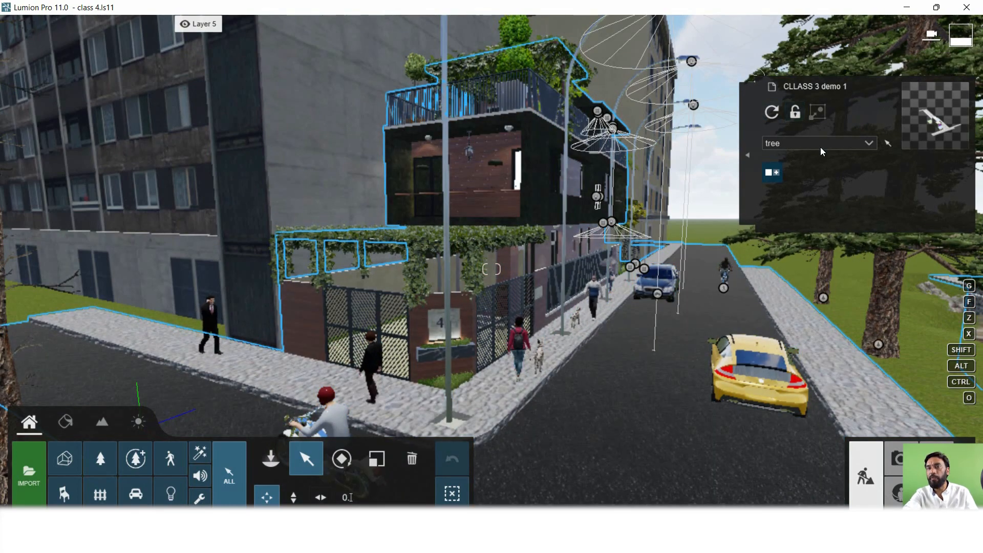
left_click(776, 172)
scroll(256, 169, "down", 5)
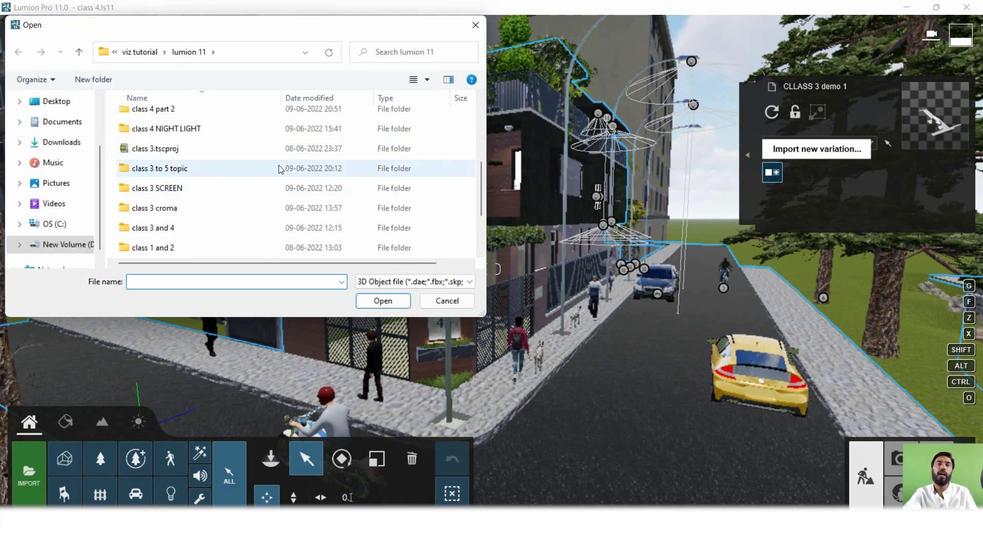
scroll(252, 144, "up", 5)
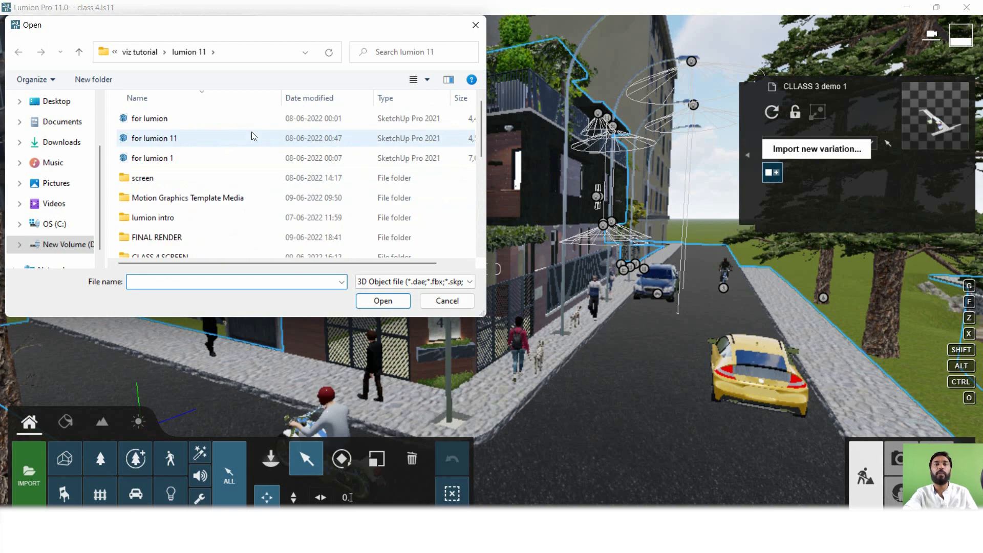
left_click(447, 301)
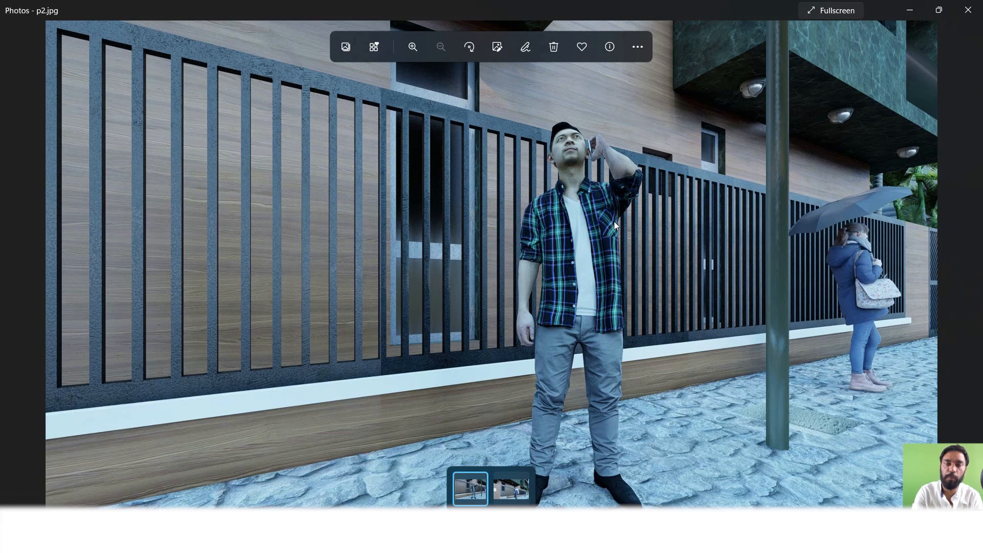
- Switch to Photos and review the finished renders: street people, rain-streaked glass, the three grass versions, the pool water versions and the house in rain
key("Right")
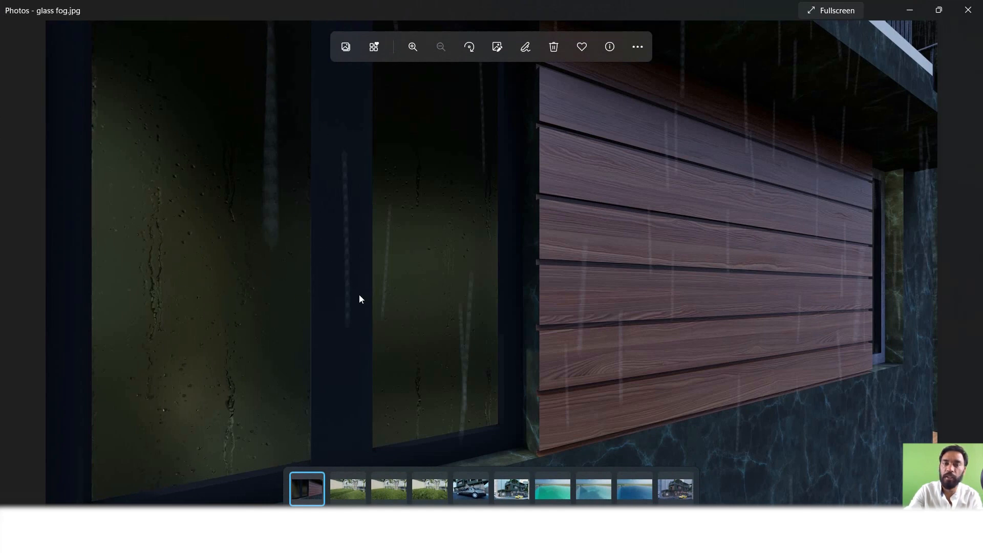
left_click(355, 483)
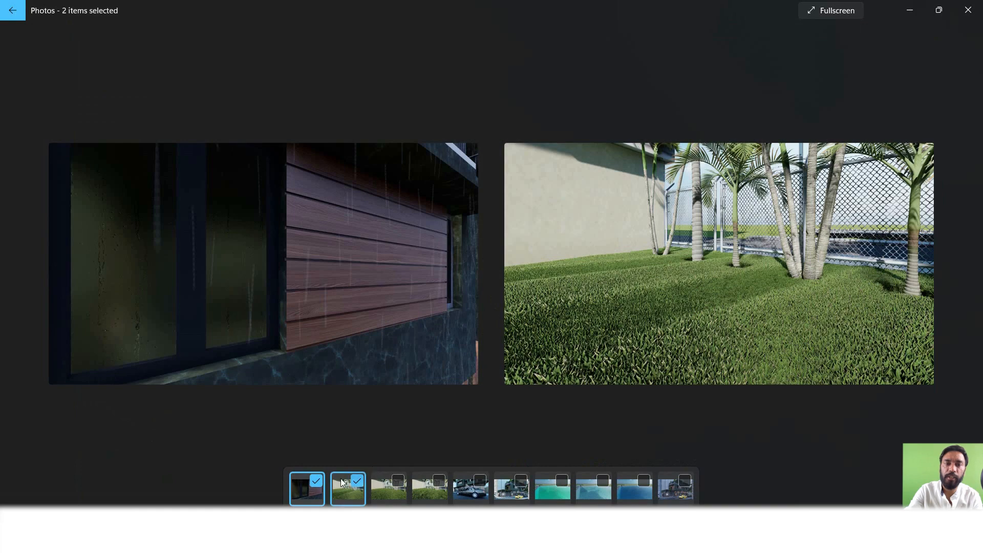
left_click(338, 484)
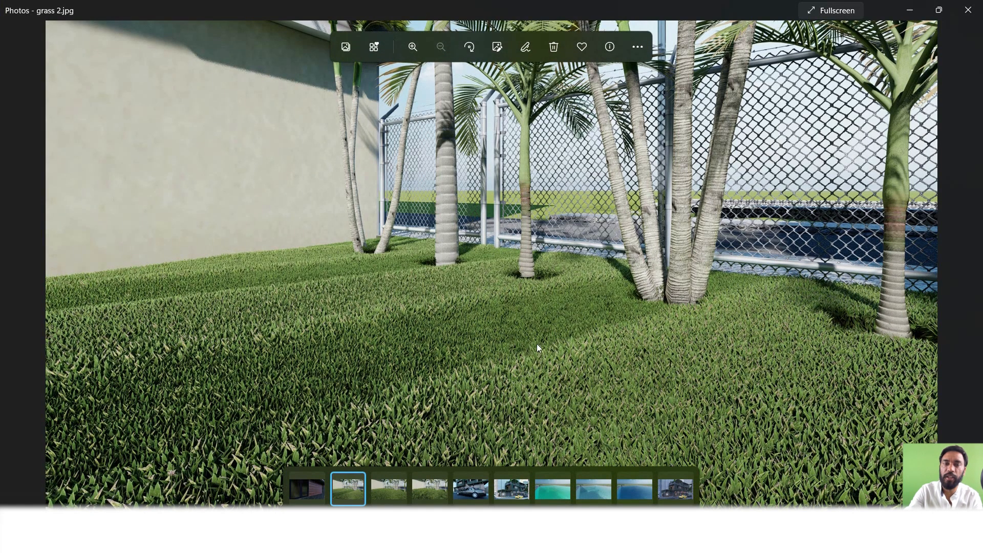
left_click(395, 491)
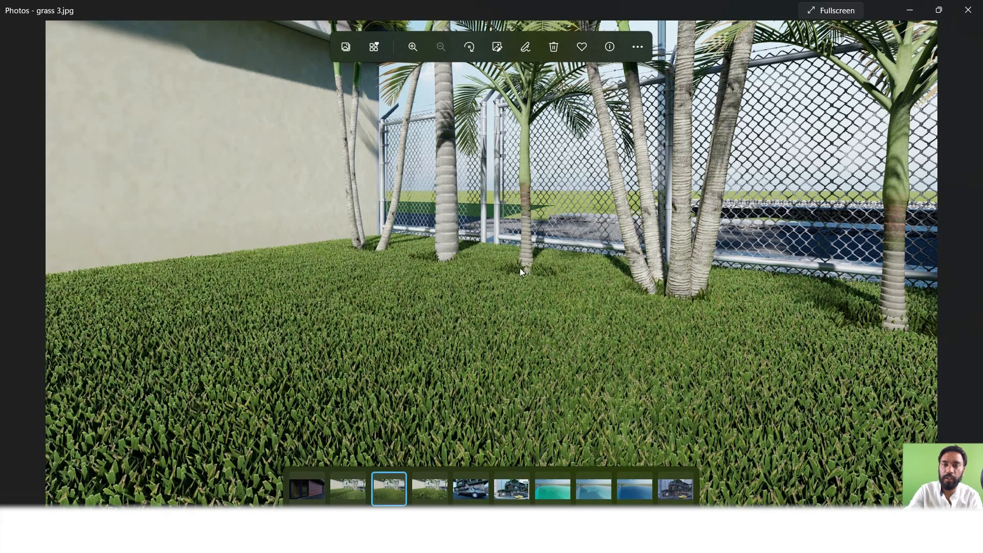
left_click(431, 494)
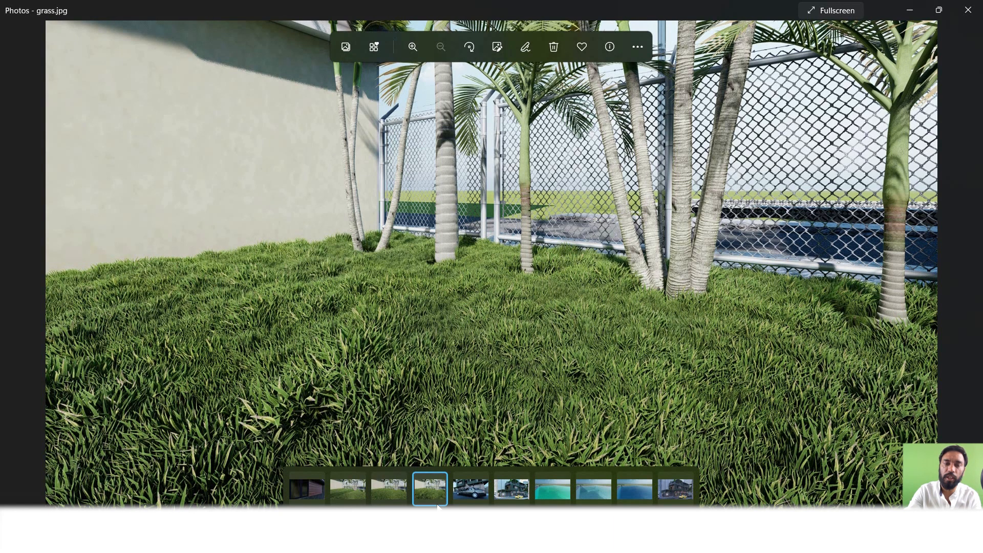
left_click(471, 489)
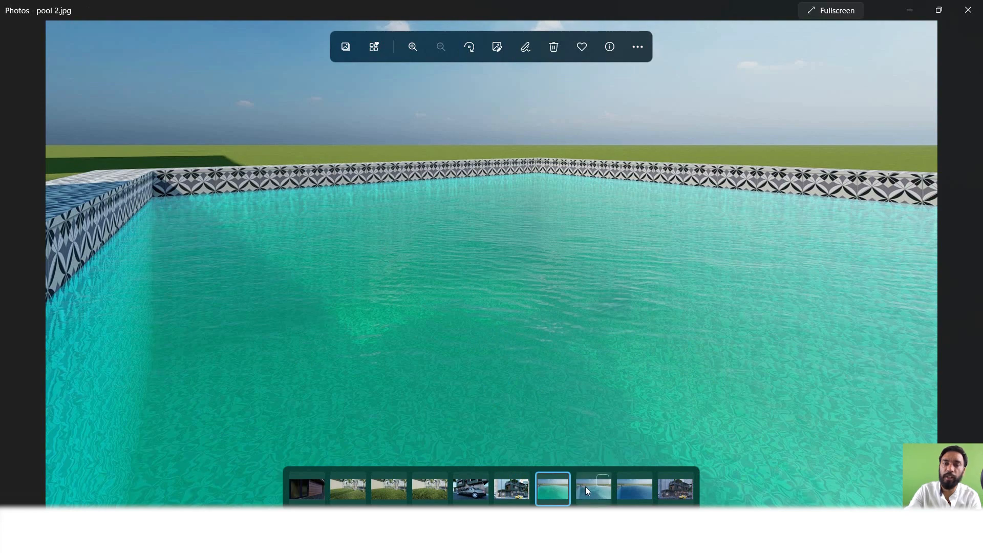
left_click(587, 491)
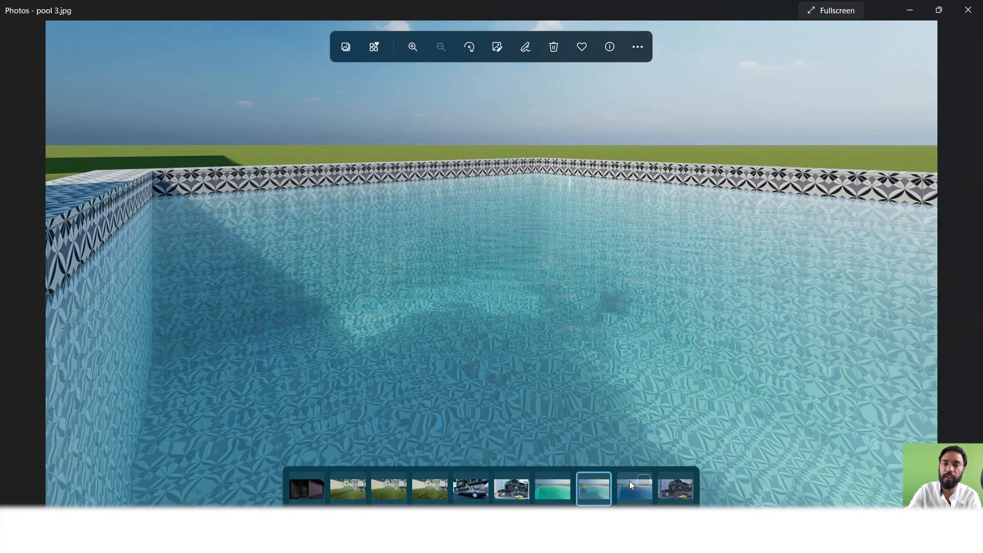
left_click(630, 486)
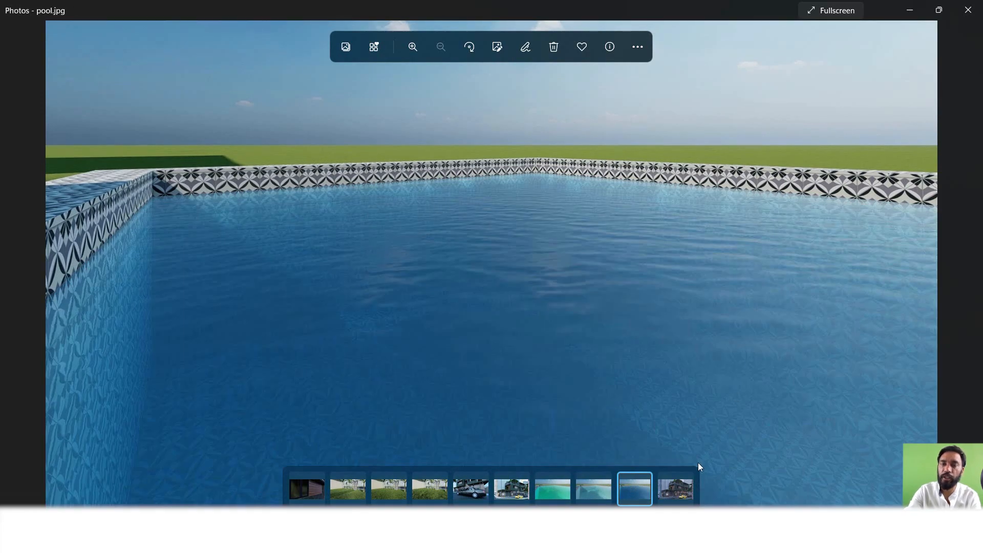
left_click(677, 493)
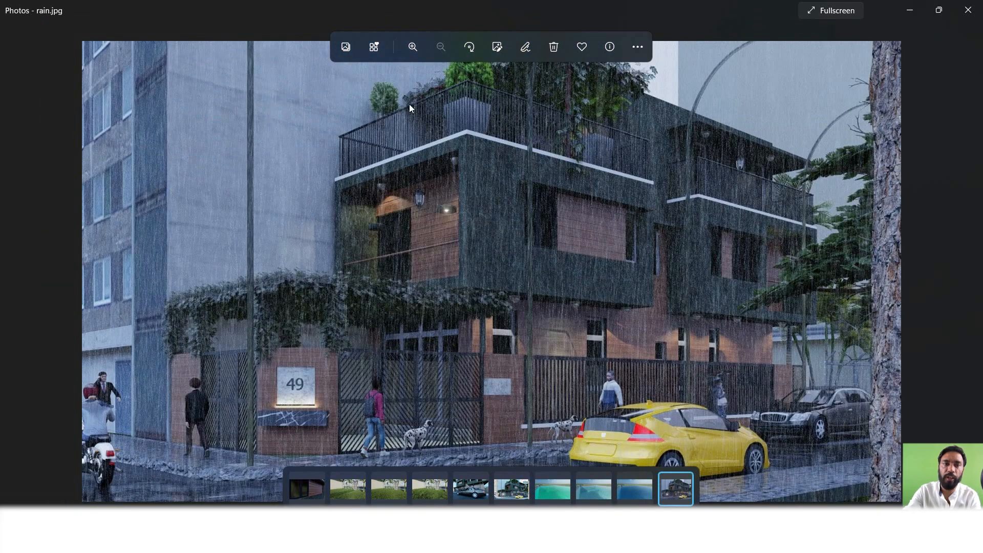